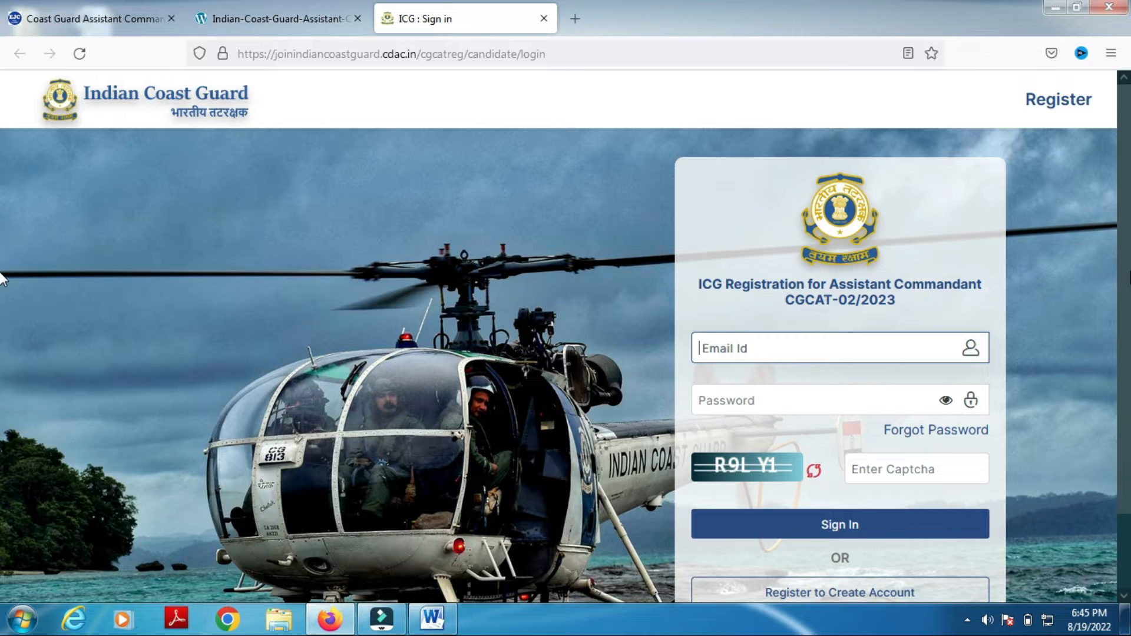
# Step: Look over the sign-up form's fields, setting the nationality to Indian and the gender to Male
pyautogui.press('alt')
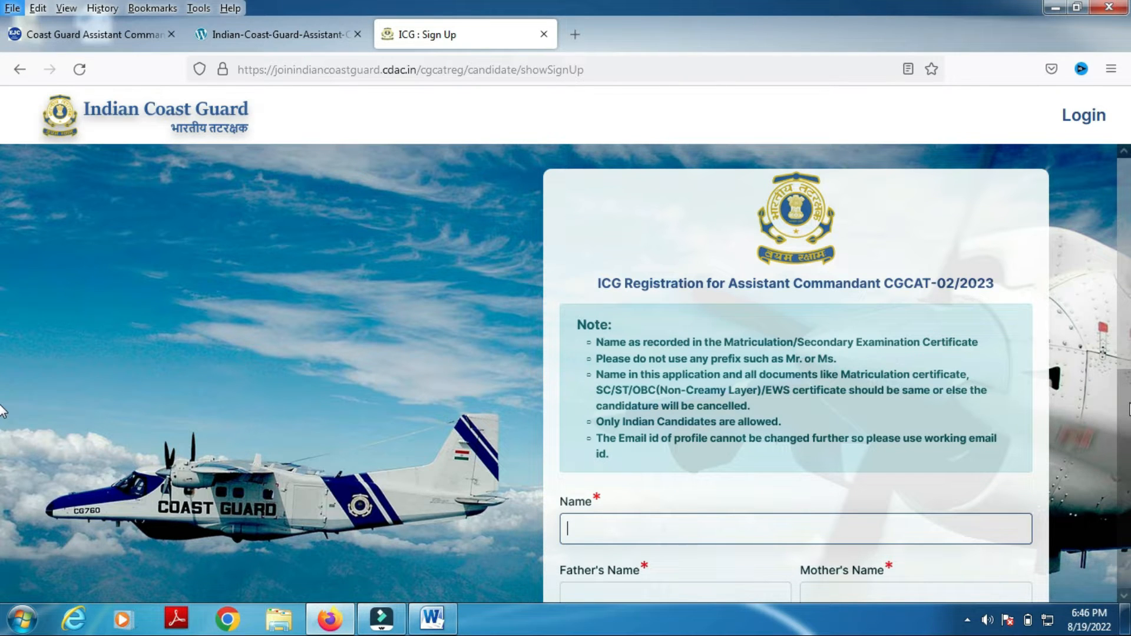
pyautogui.scroll(-7, 2, 413)
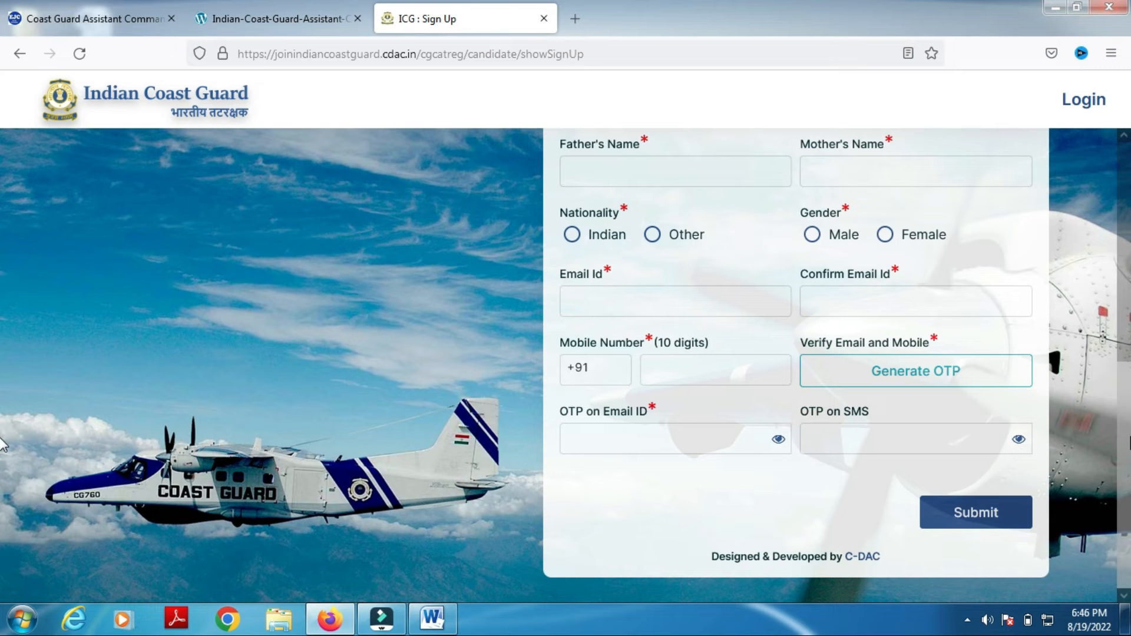
pyautogui.scroll(3, 2, 463)
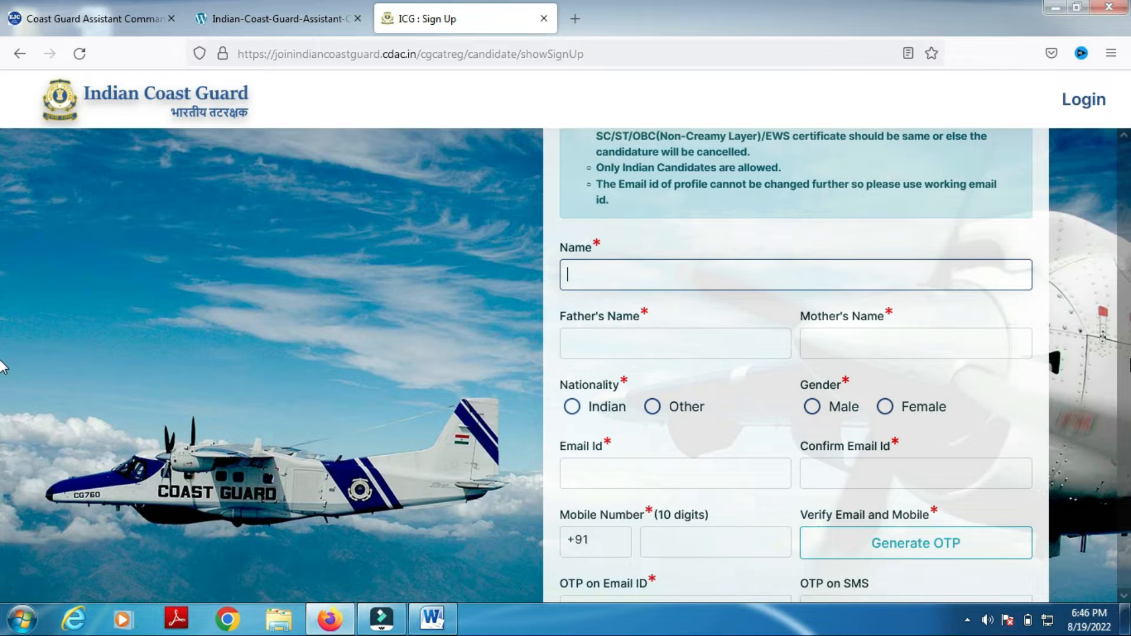
pyautogui.scroll(-1, 2, 374)
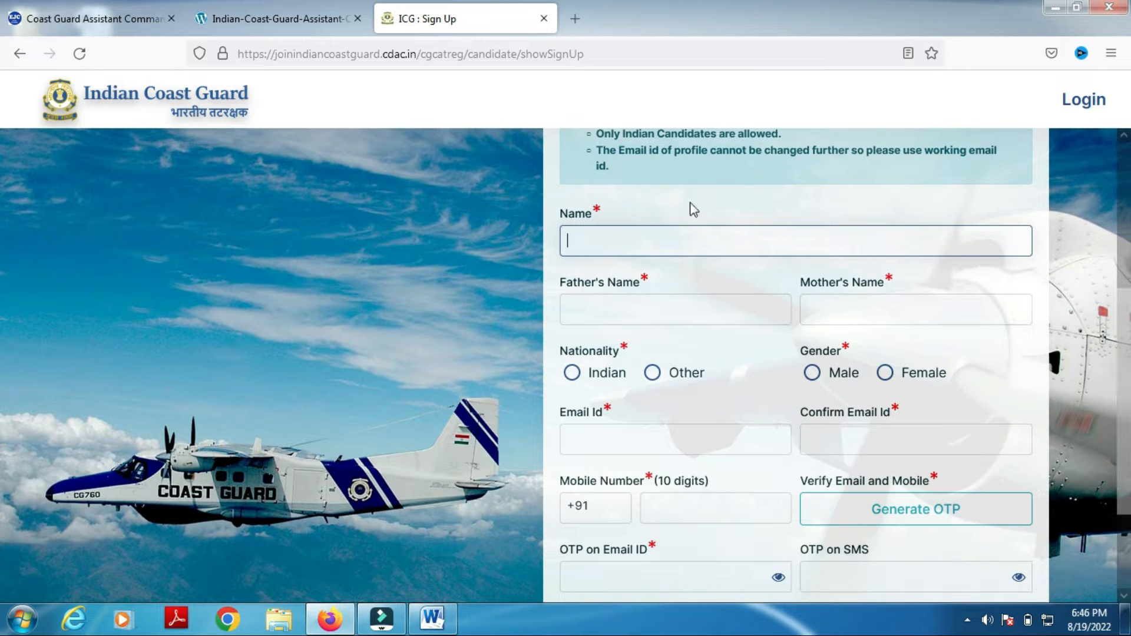
pyautogui.click(654, 310)
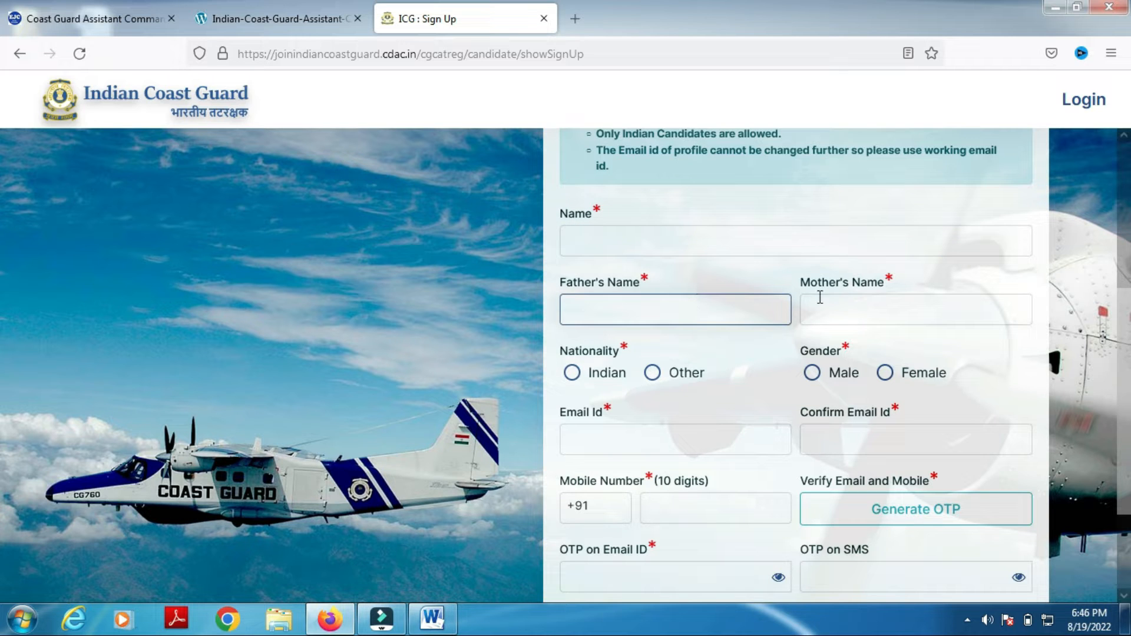
pyautogui.click(843, 318)
pyautogui.click(586, 389)
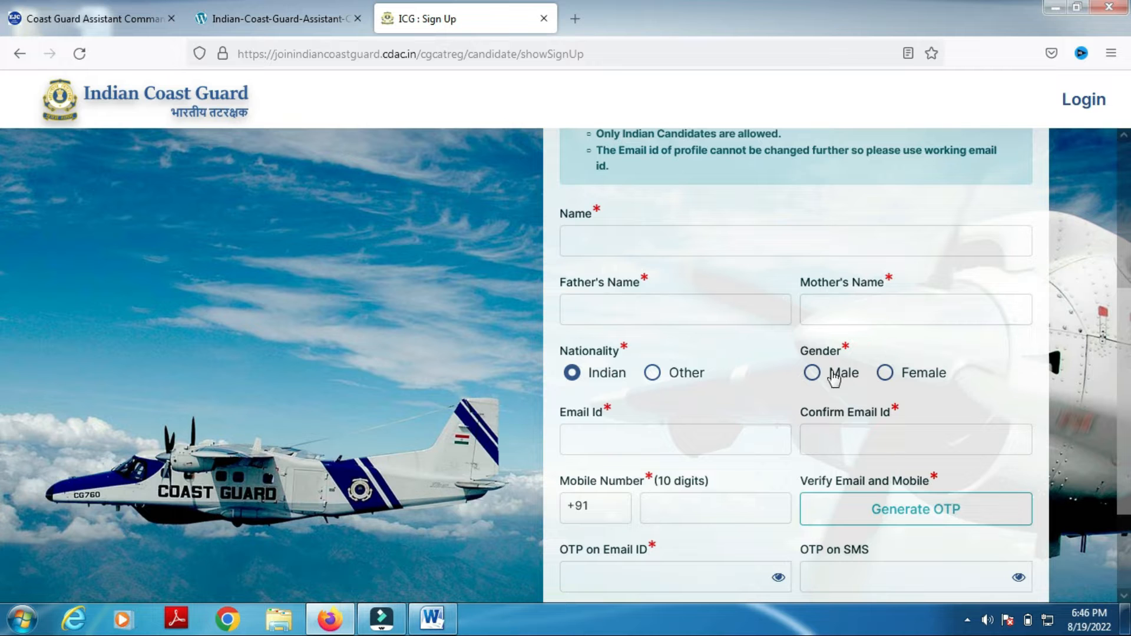
pyautogui.click(813, 377)
pyautogui.click(631, 448)
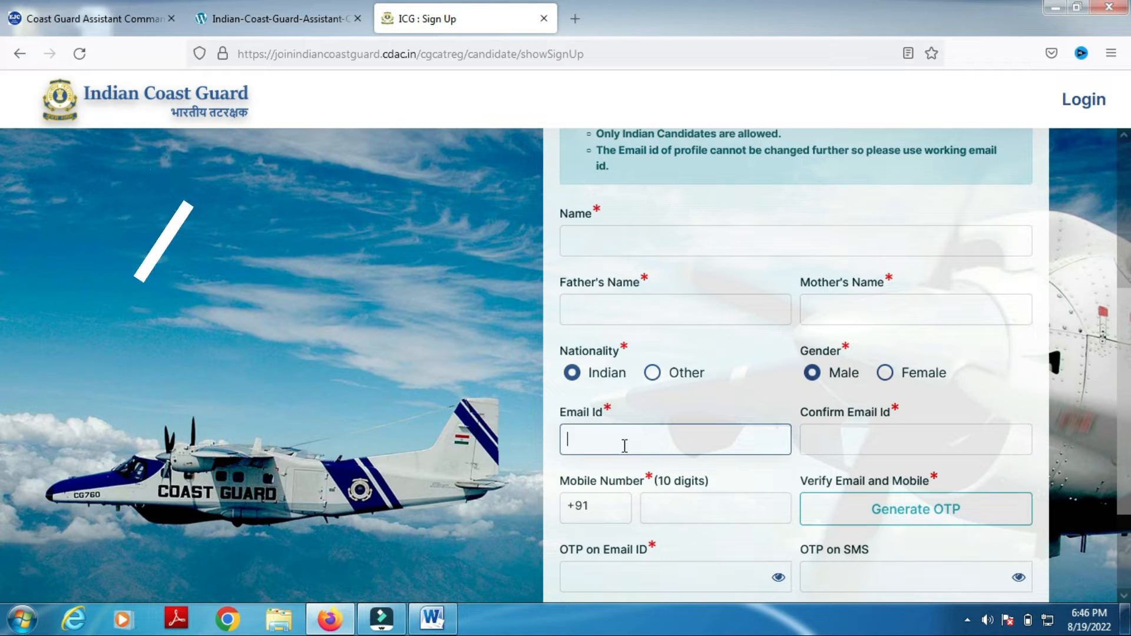
pyautogui.scroll(-2, 1014, 388)
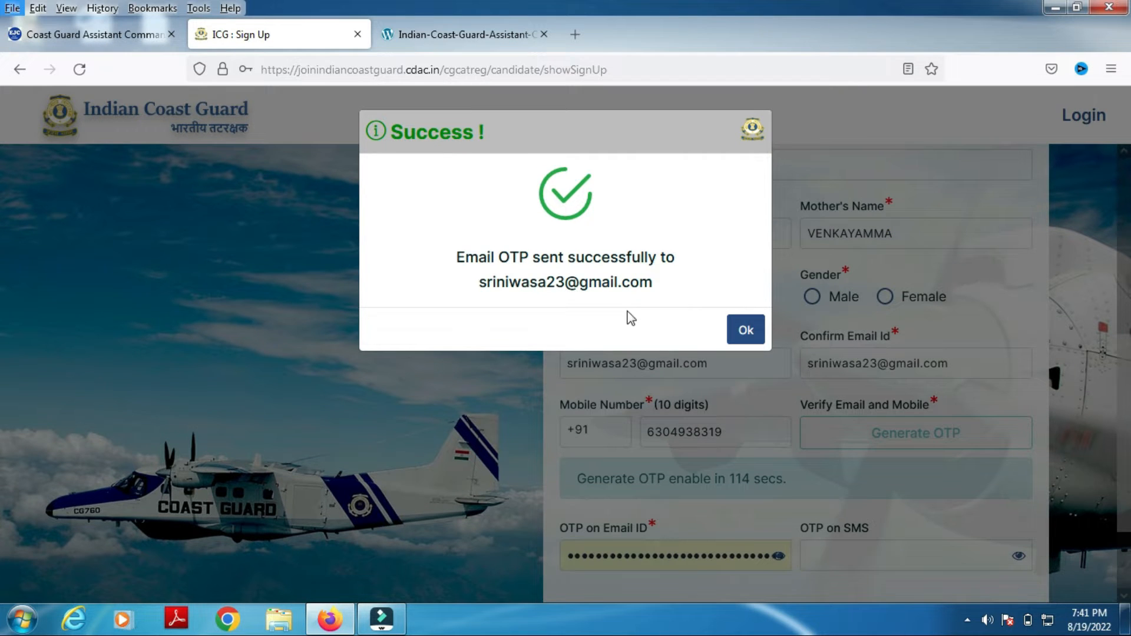
# Step: Acknowledge the notice about the OTP sent to the candidate's email
pyautogui.click(749, 331)
pyautogui.click(753, 318)
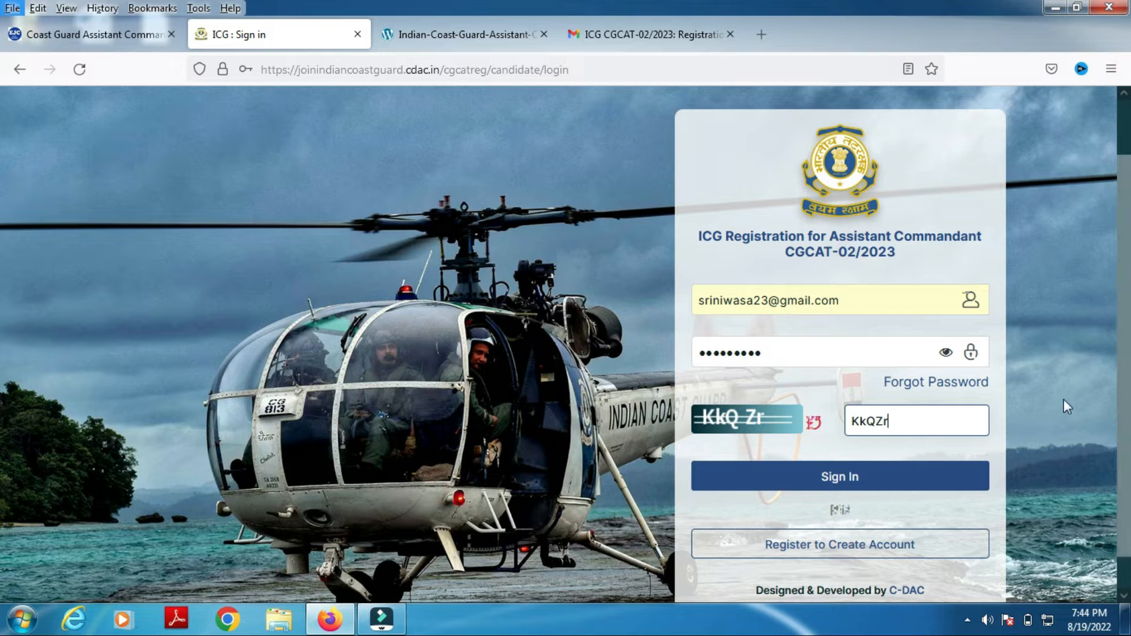
# Step: Sign in to the candidate account with the completed credentials and captcha, and update the browser's saved login
pyautogui.click(866, 479)
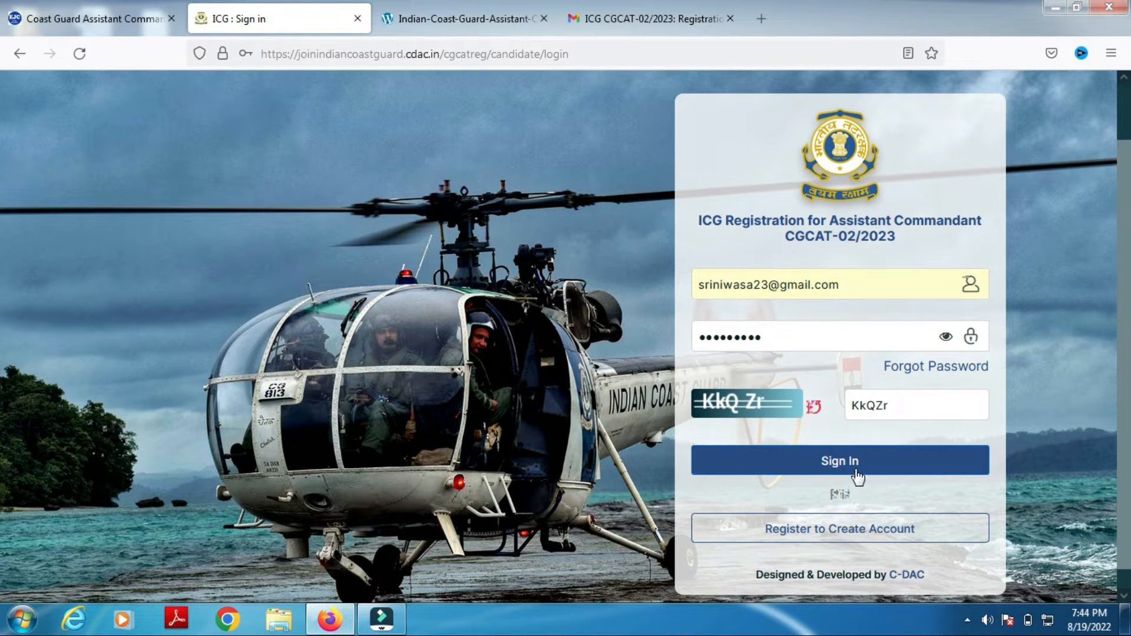
pyautogui.click(857, 472)
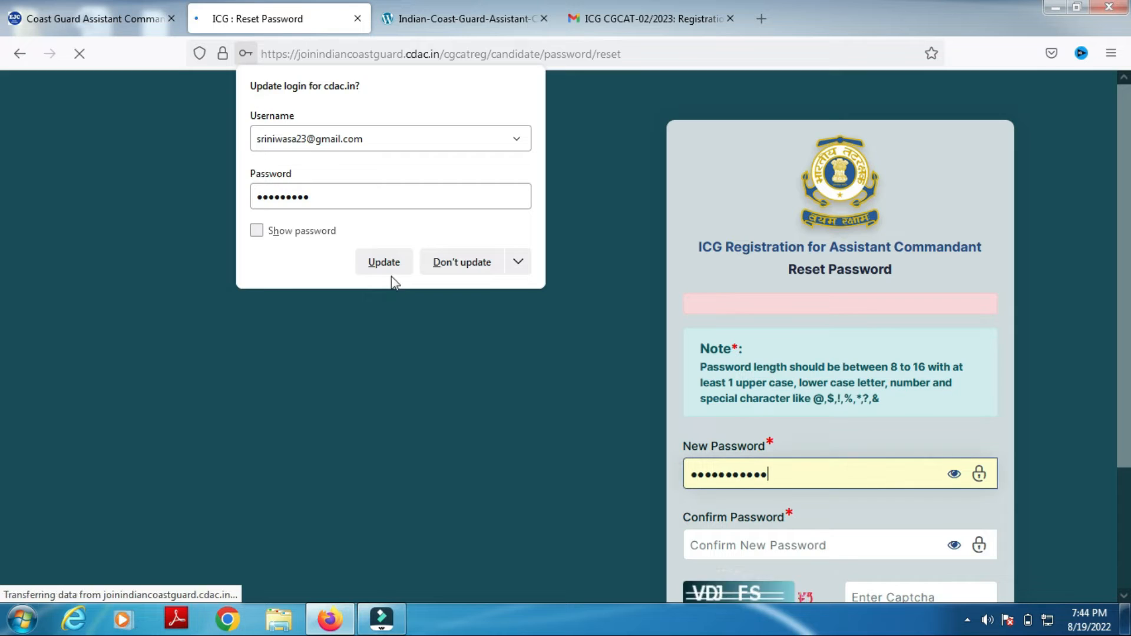
pyautogui.click(385, 263)
# Step: Acknowledge the password reset and update the browser's saved login for the candidate's email account
pyautogui.scroll(-3, 1, 248)
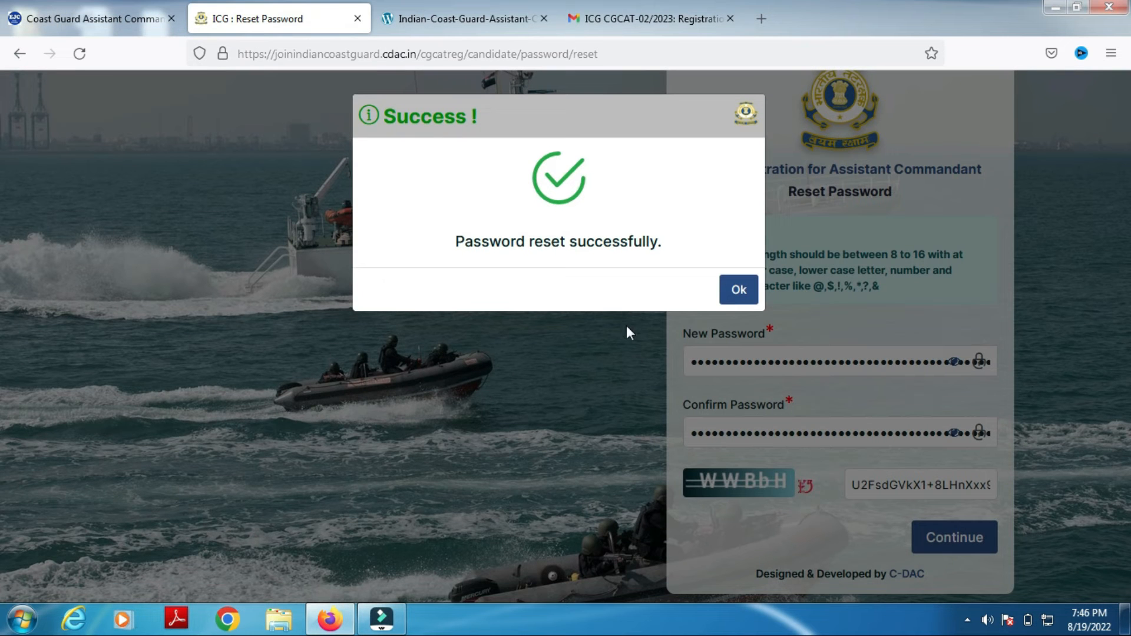
pyautogui.click(734, 293)
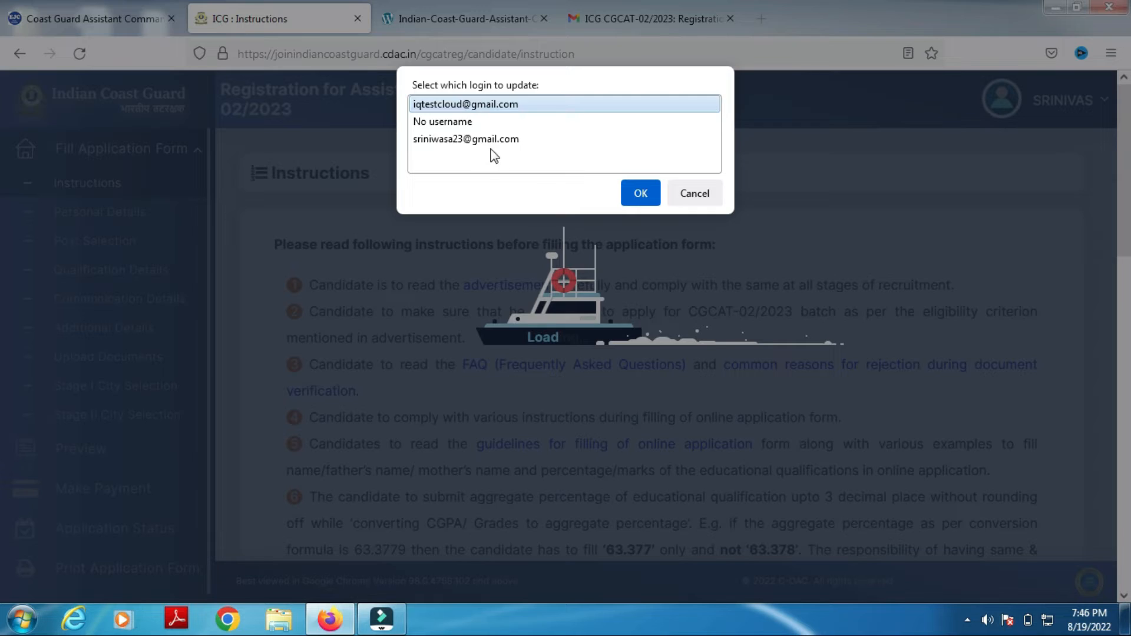
pyautogui.click(498, 140)
pyautogui.click(640, 193)
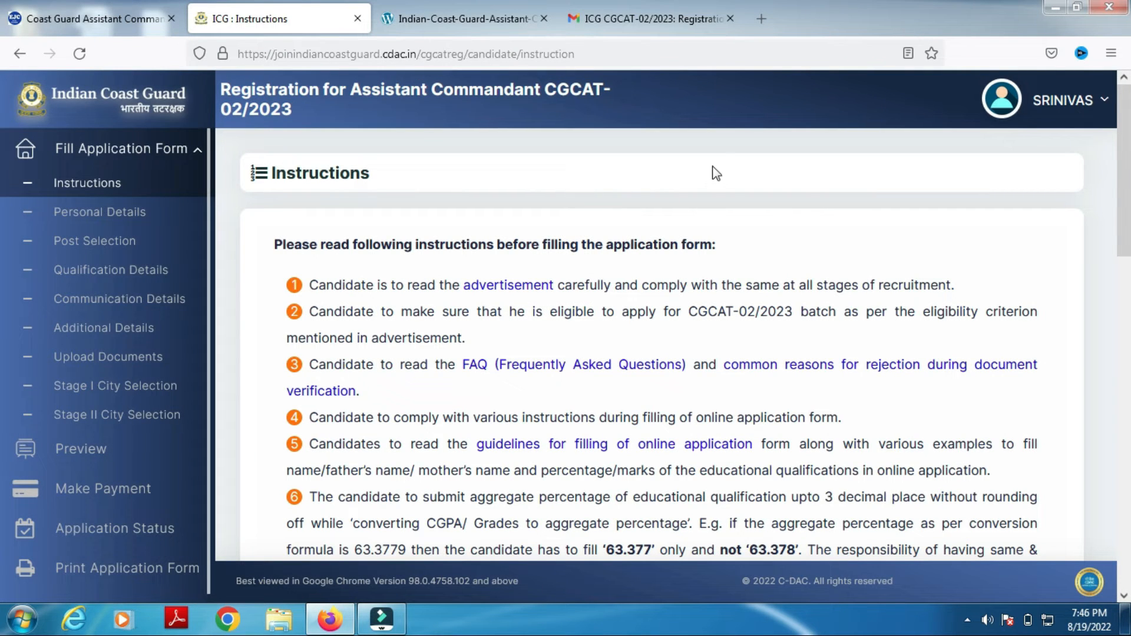
# Step: Confirm that all the application instructions have been read carefully and submit the Instructions page
pyautogui.scroll(-15, 3, 230)
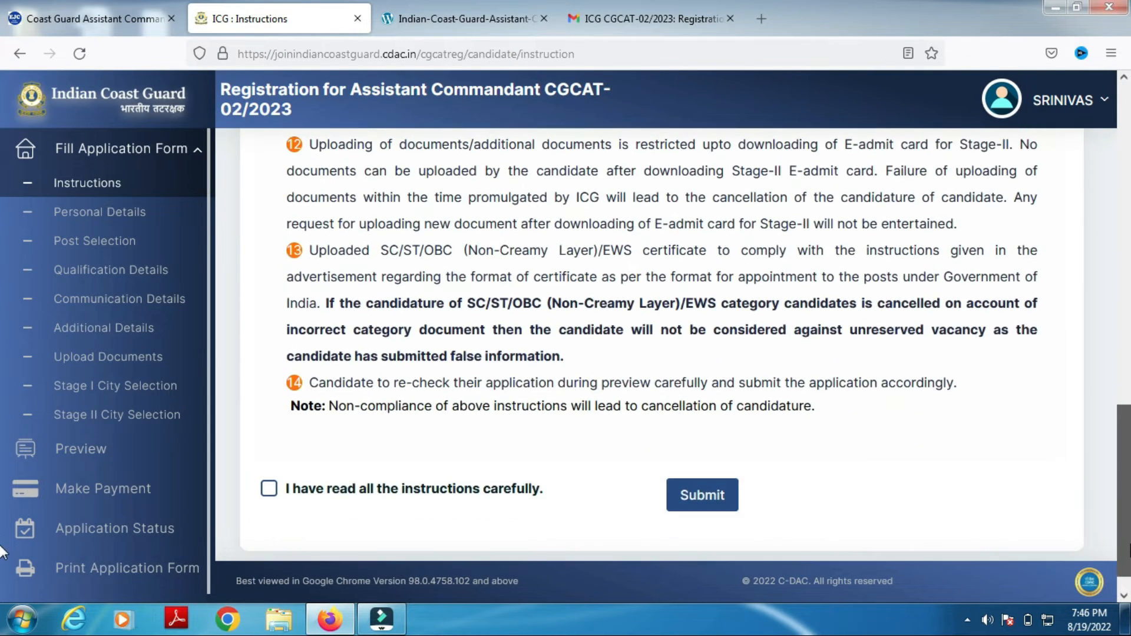
pyautogui.click(269, 490)
pyautogui.click(680, 506)
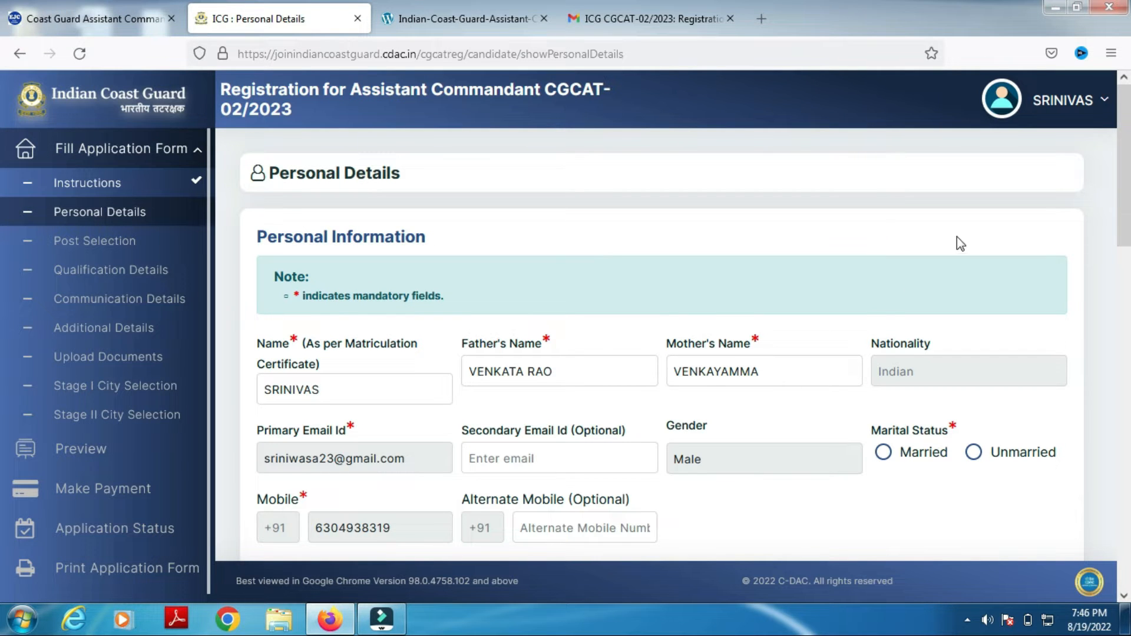
# Step: Set the marital status to Married in the Personal Information section
pyautogui.scroll(-3, 530, 295)
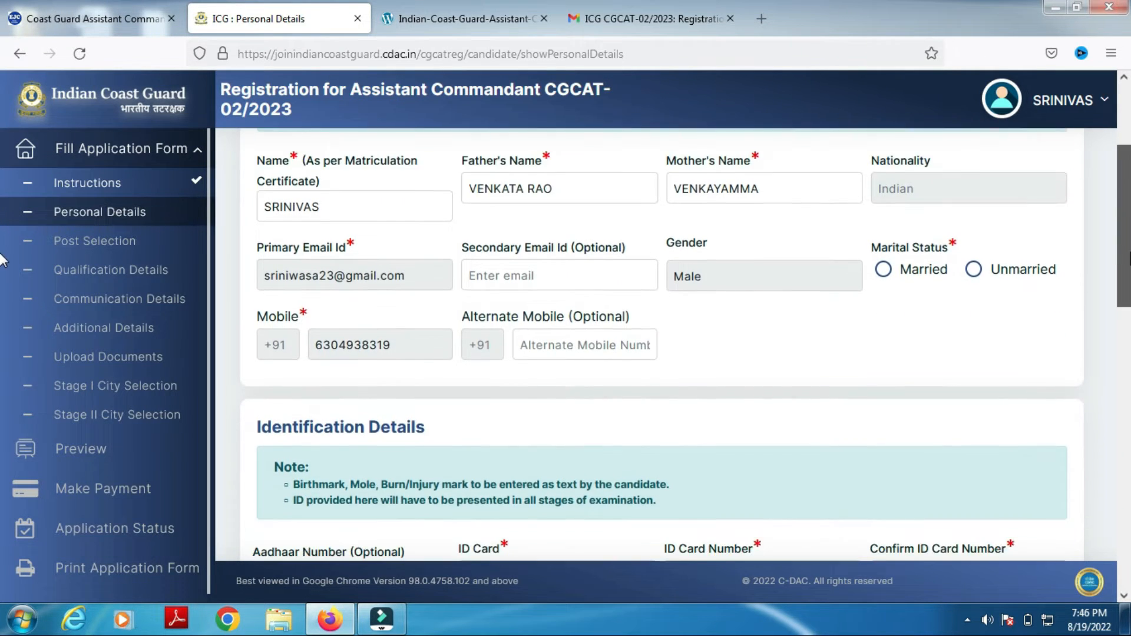
pyautogui.click(884, 241)
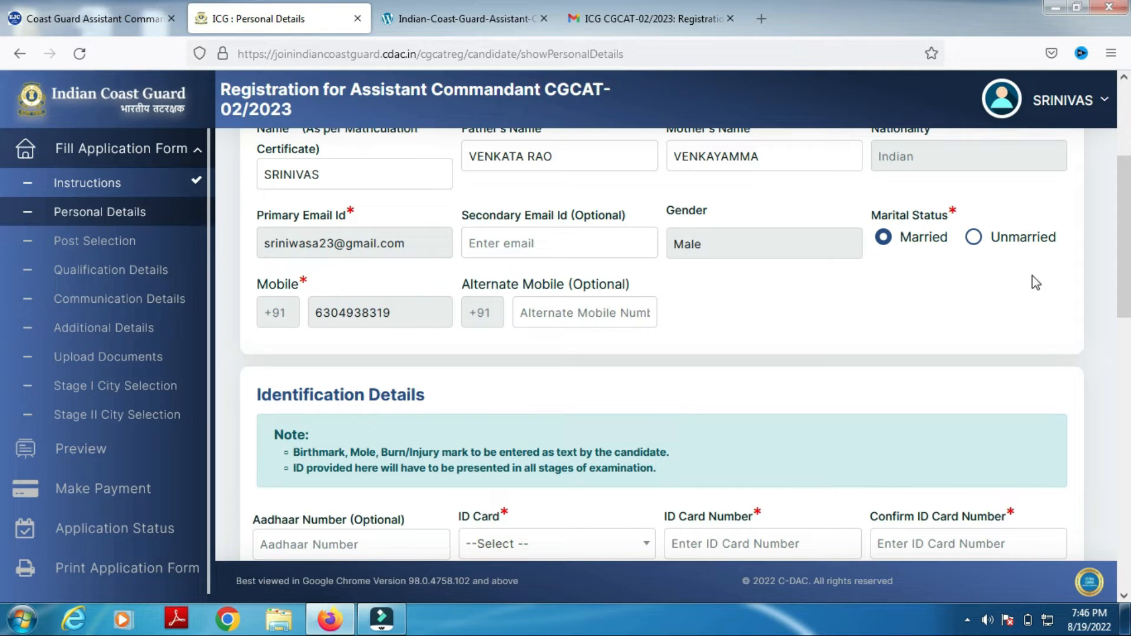
# Step: Examine the ID card choices and the ID number and identification mark fields in Identification Details
pyautogui.scroll(-4, 4, 348)
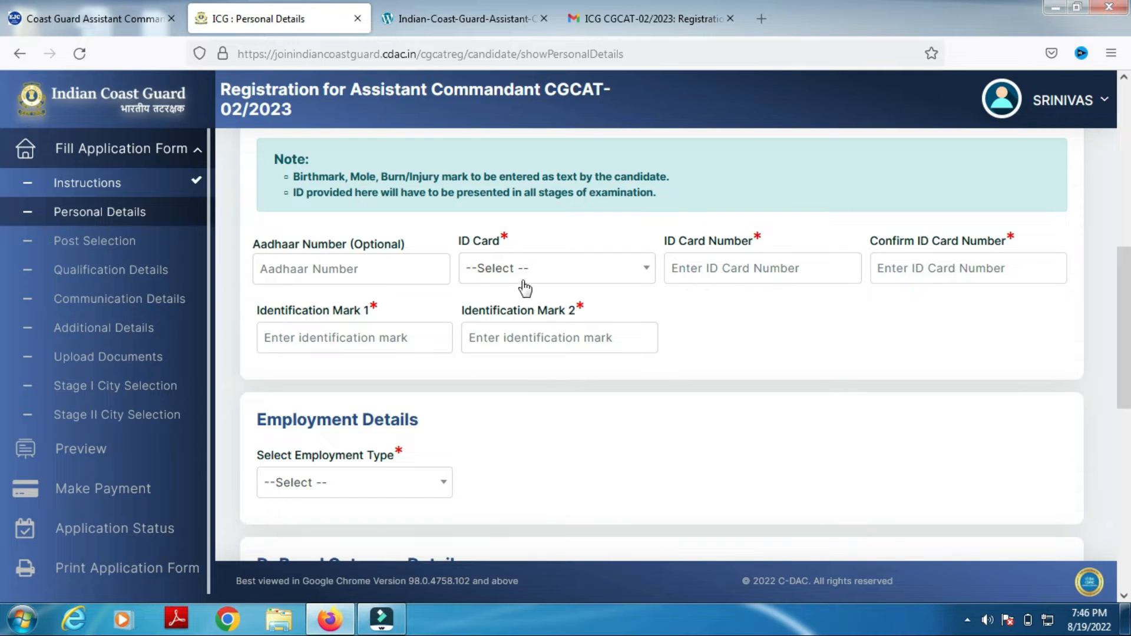
pyautogui.click(546, 276)
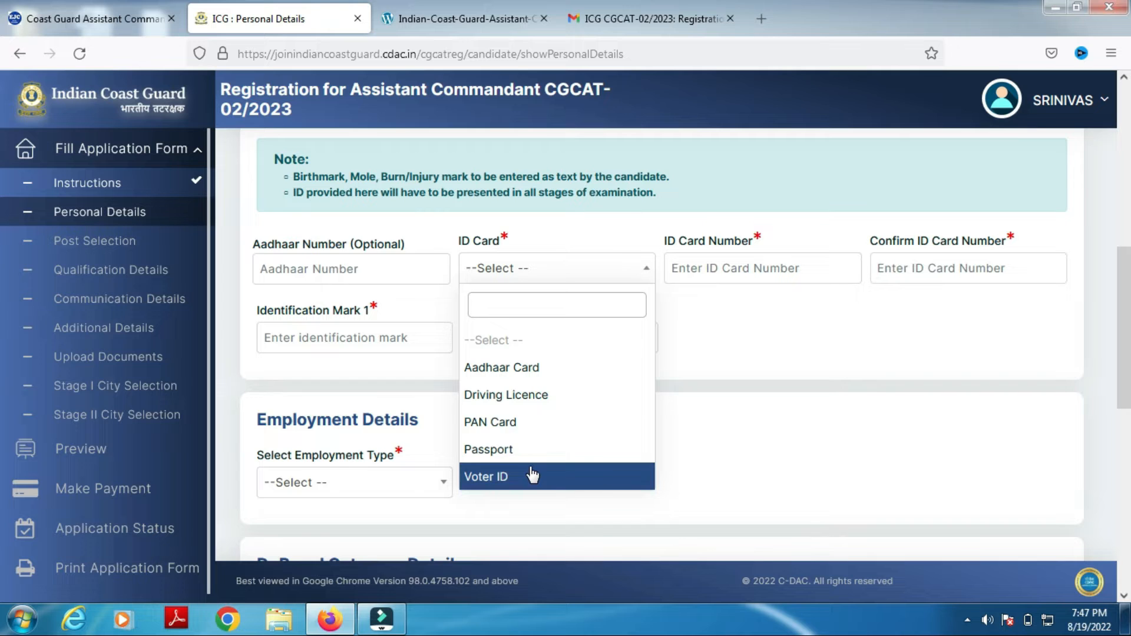
pyautogui.click(744, 268)
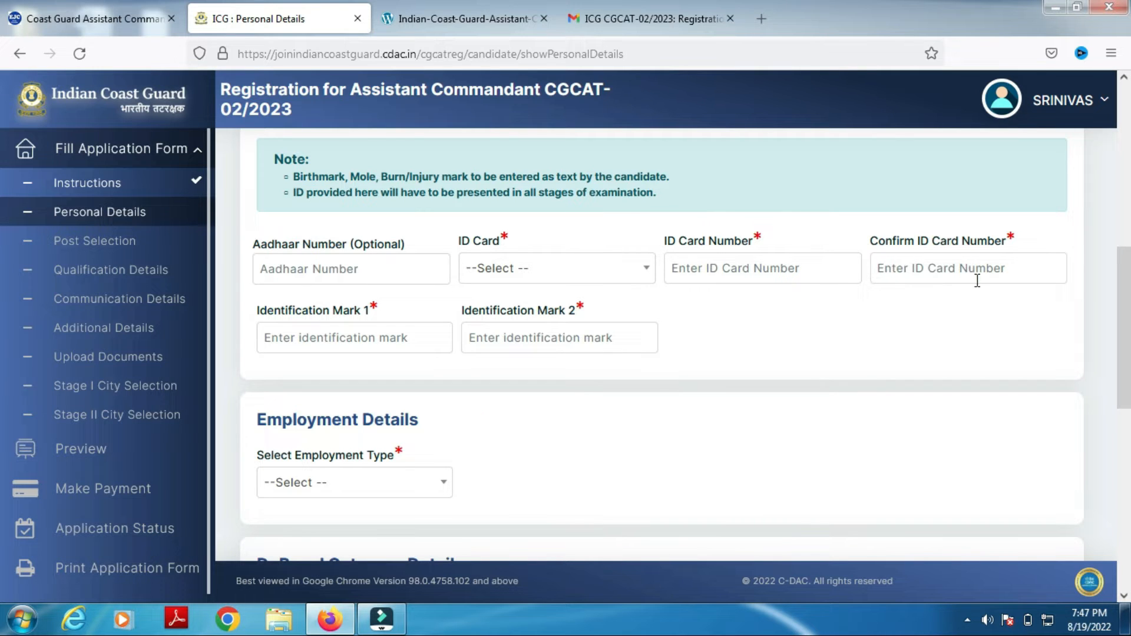
pyautogui.click(600, 269)
pyautogui.click(725, 265)
pyautogui.click(363, 337)
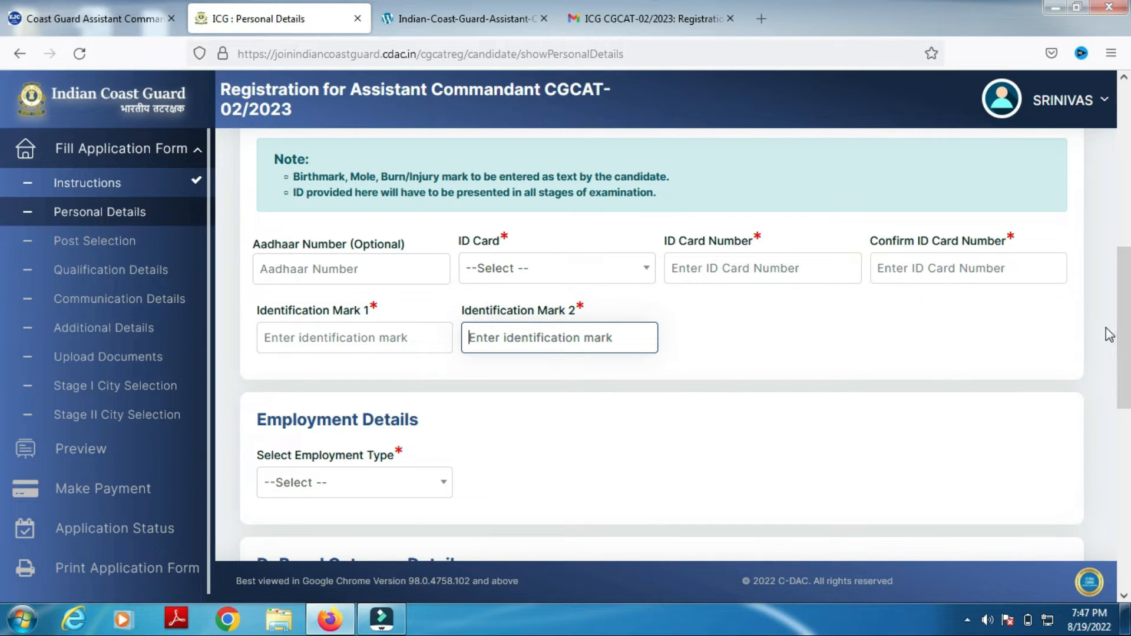
# Step: Set the employment type to Unemployed in Employment Details
pyautogui.scroll(-3, 1106, 331)
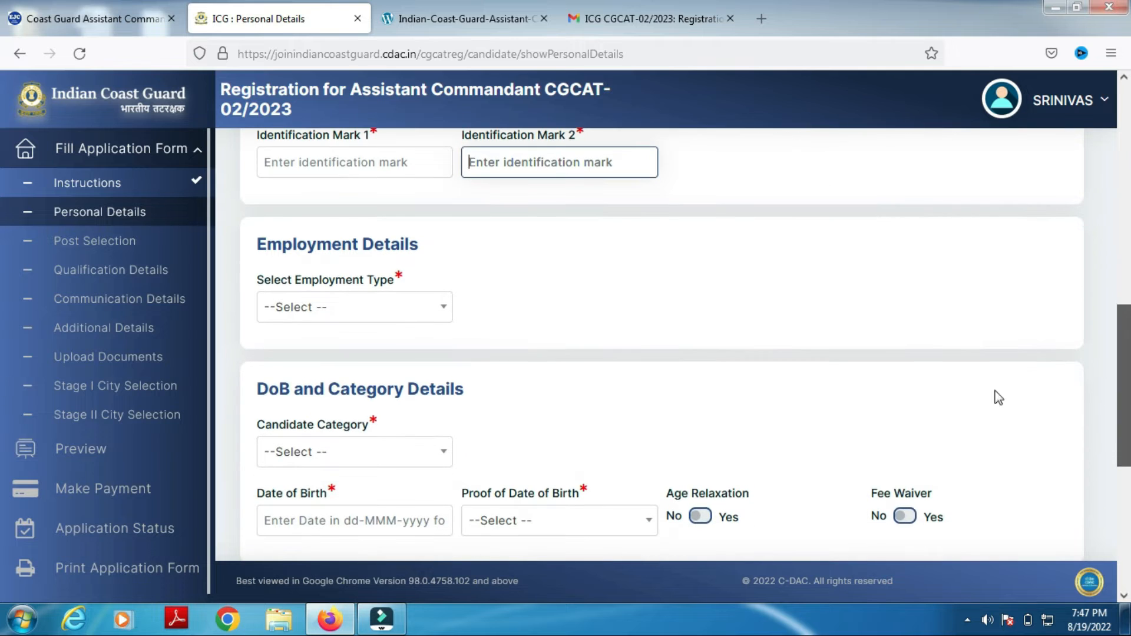
pyautogui.click(396, 311)
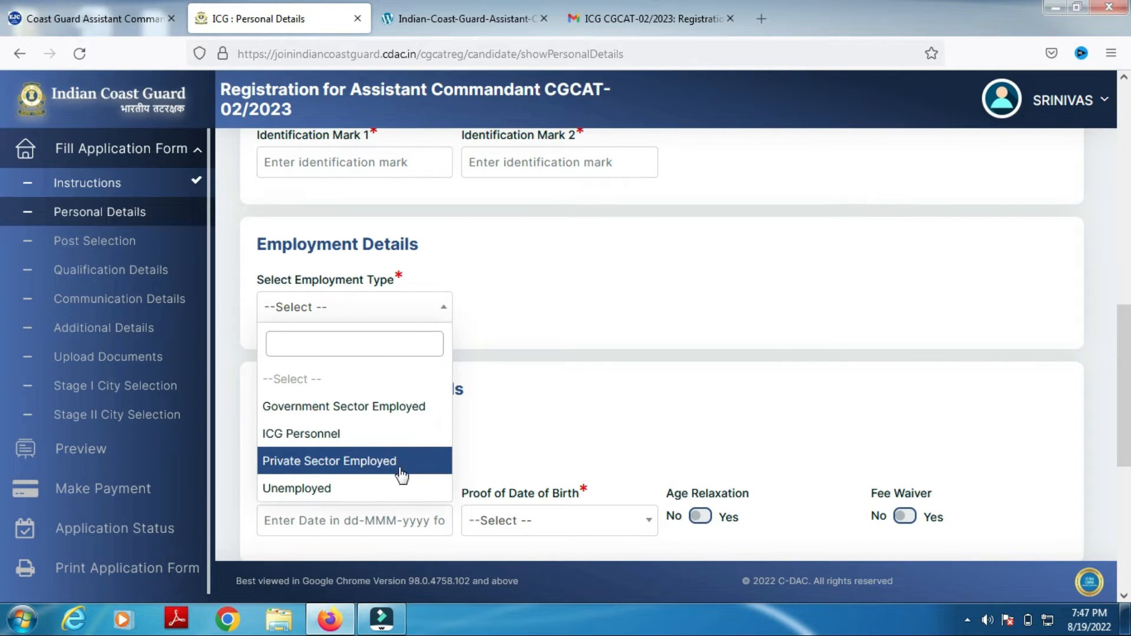
pyautogui.click(361, 487)
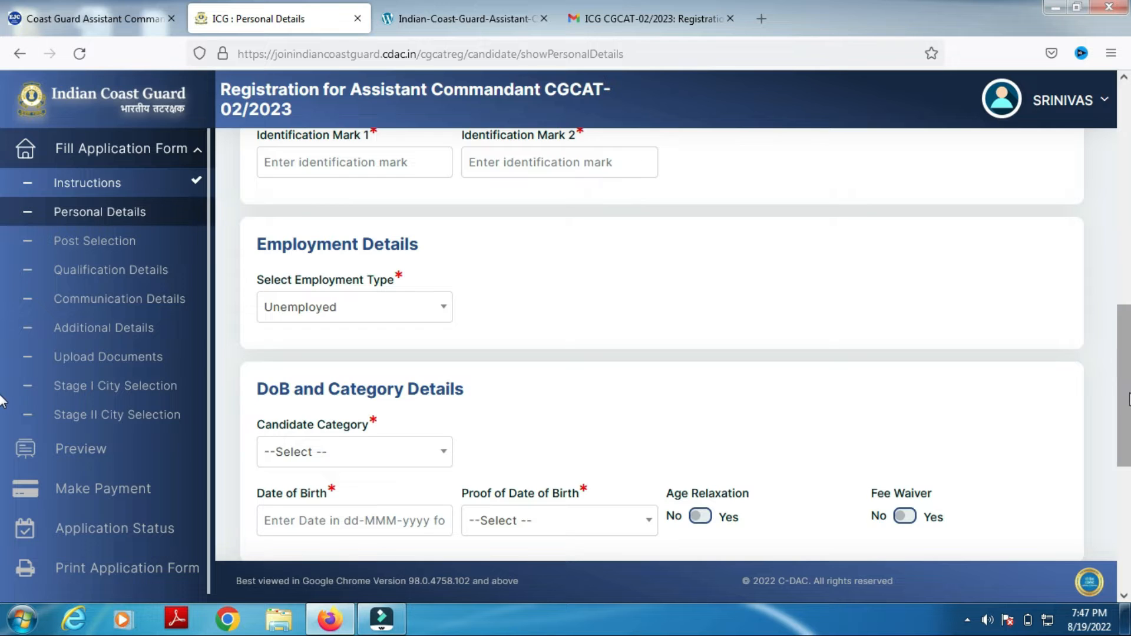
# Step: Set the candidate category to Unreserved (General) in DoB and Category Details
pyautogui.scroll(-2, 3, 436)
pyautogui.click(375, 334)
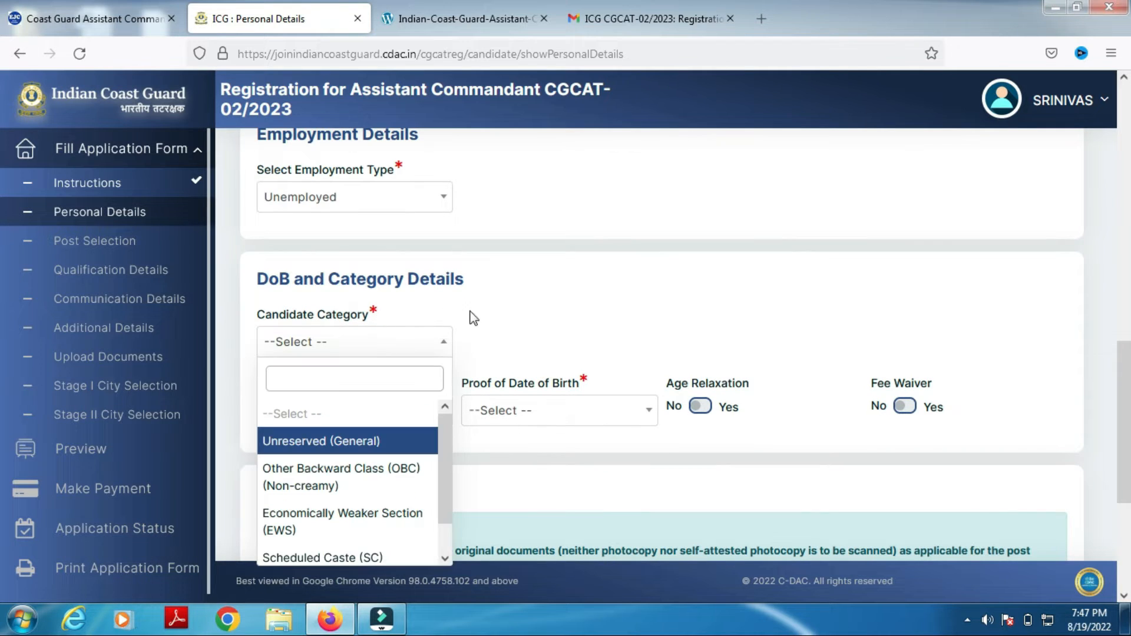
pyautogui.click(376, 353)
pyautogui.click(376, 354)
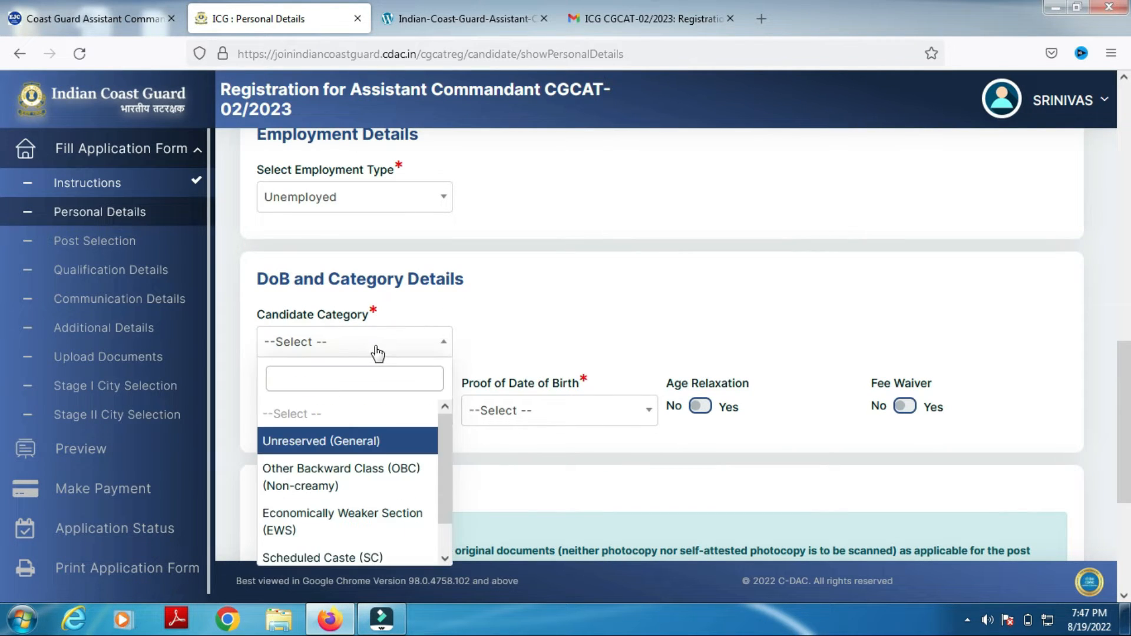
pyautogui.click(356, 442)
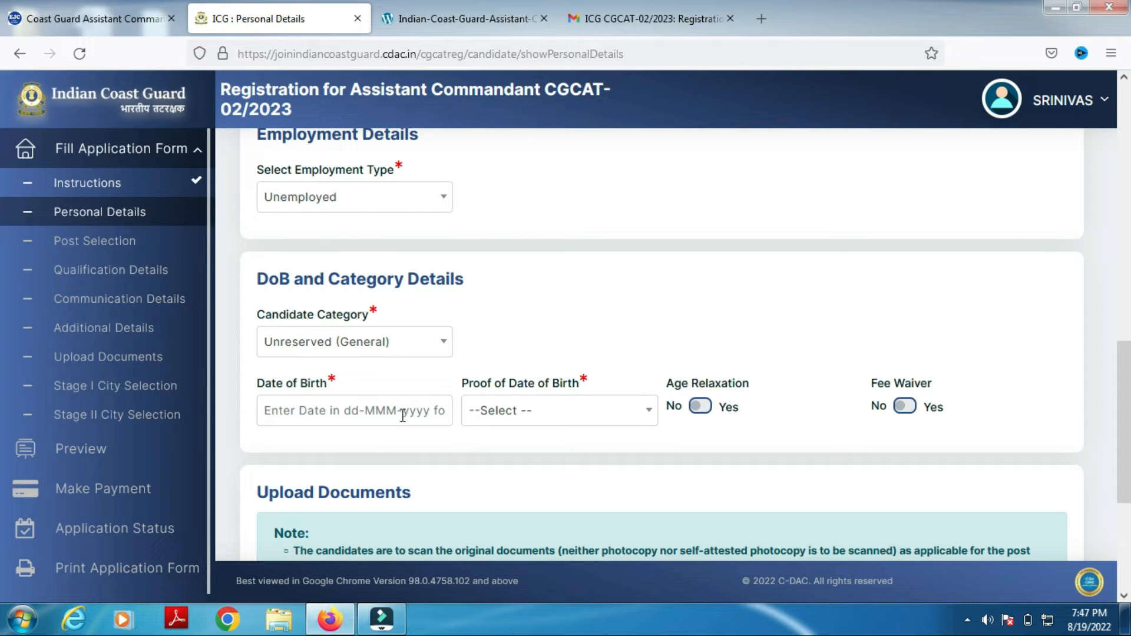
# Step: Examine the accepted proofs of date of birth and the document upload notes in Personal Details
pyautogui.click(547, 418)
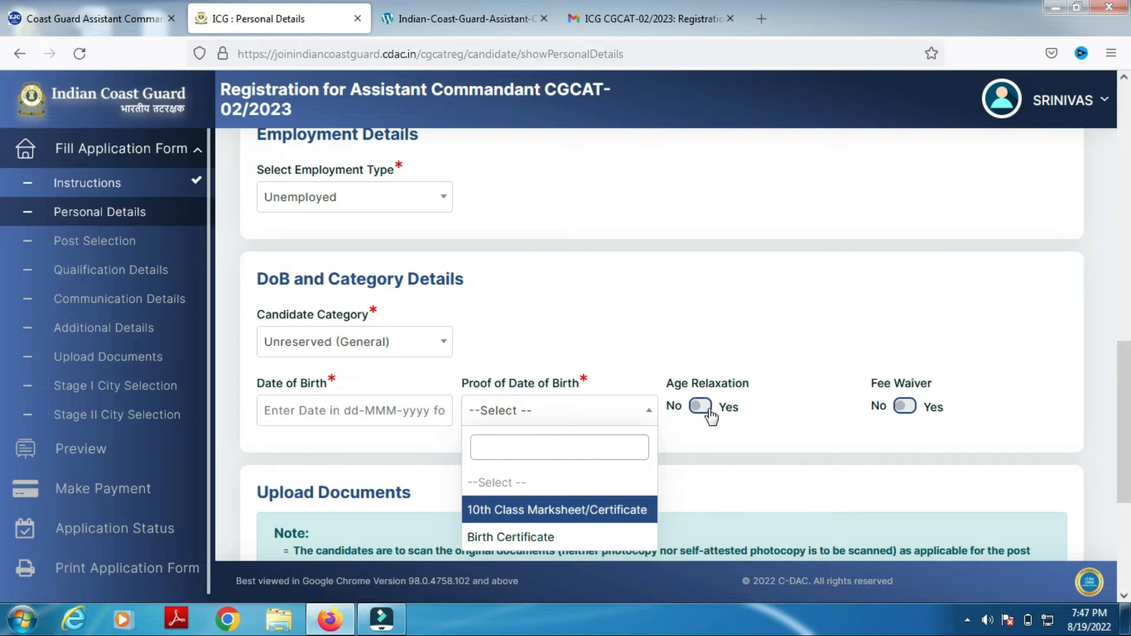
pyautogui.scroll(-3, 2, 377)
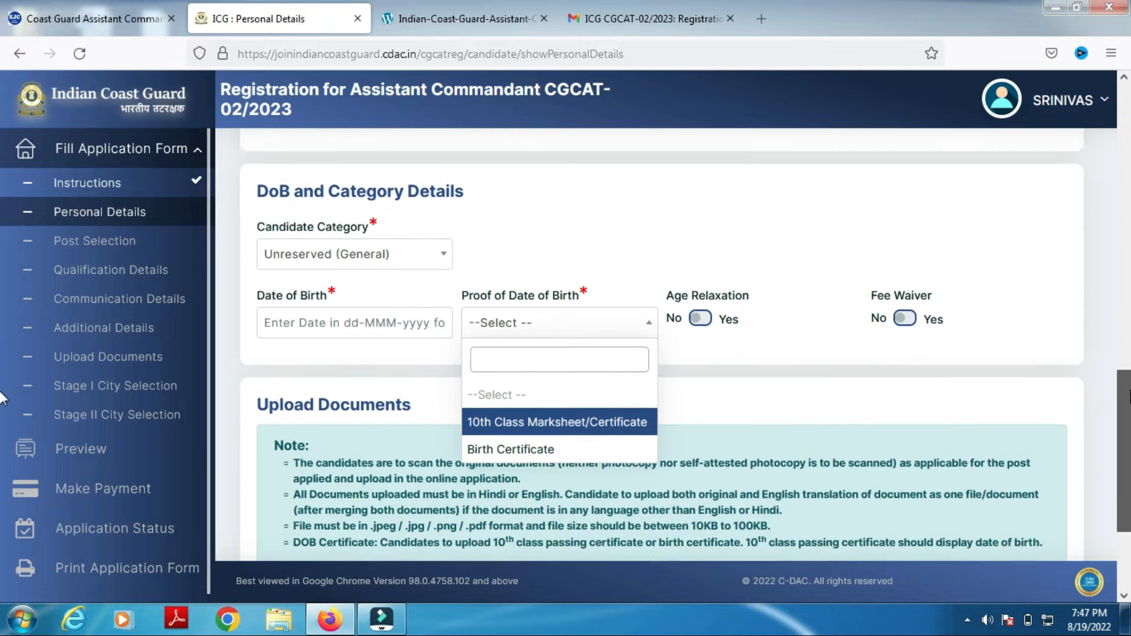
pyautogui.scroll(-5, 2, 395)
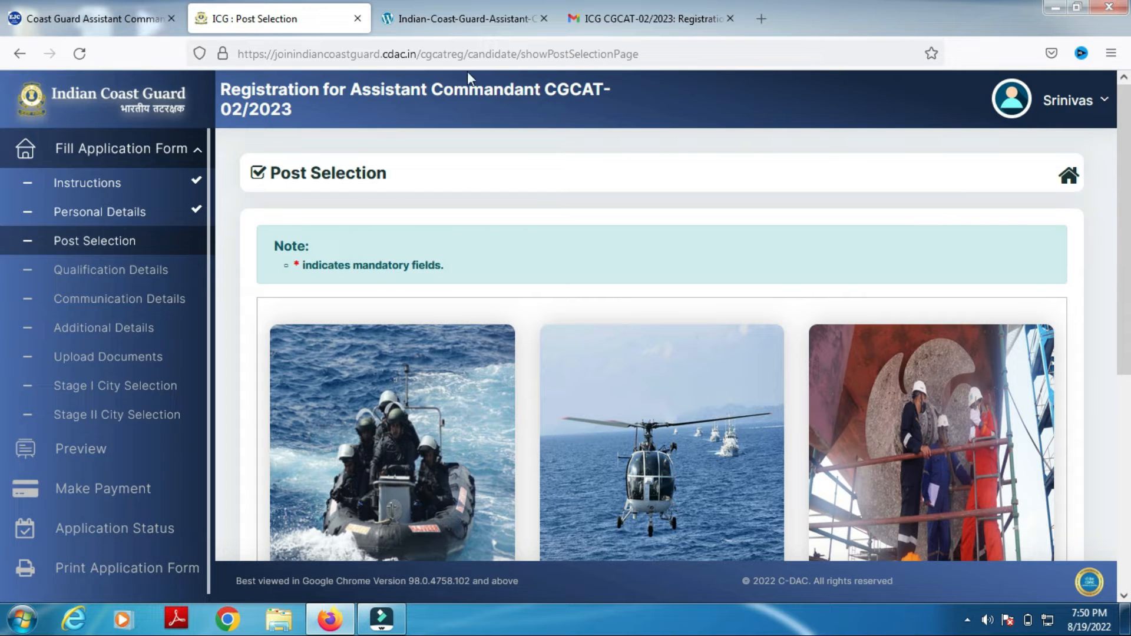
# Step: Select the General Duty (GD) post with qualification level 10+2+Graduation and save the post selection
pyautogui.scroll(-3, 130, 430)
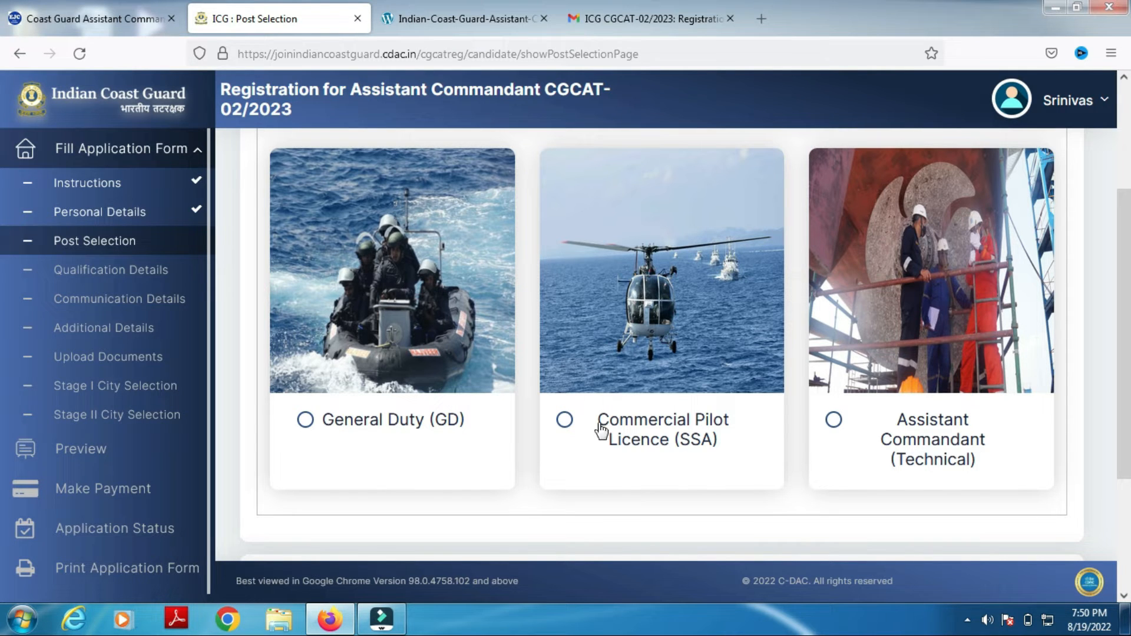
pyautogui.click(305, 420)
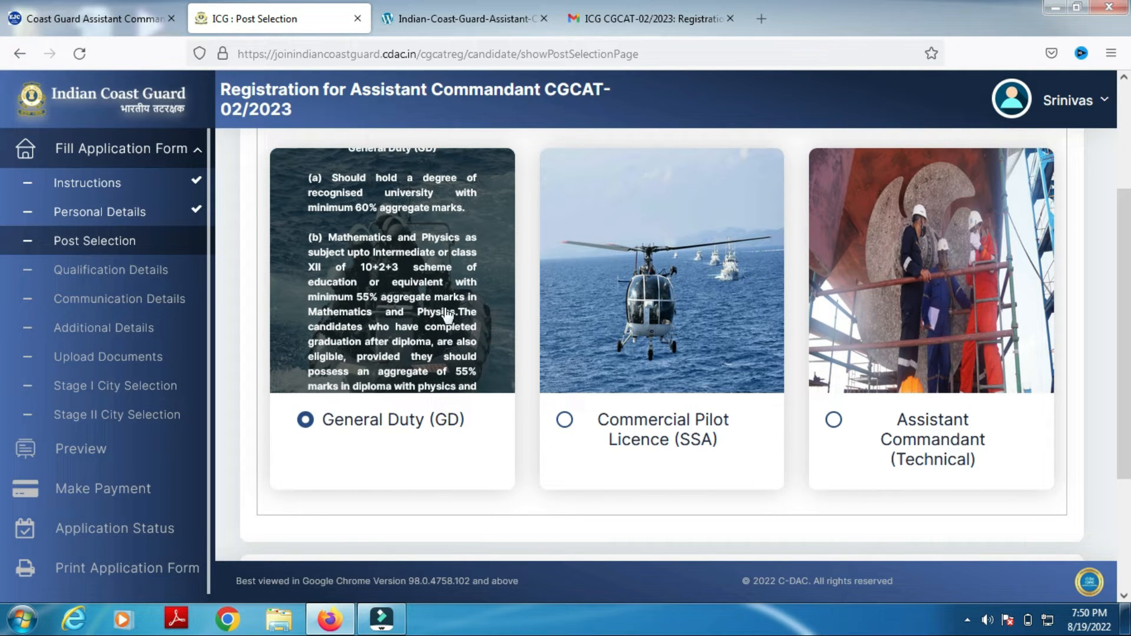
pyautogui.scroll(-3, 3, 483)
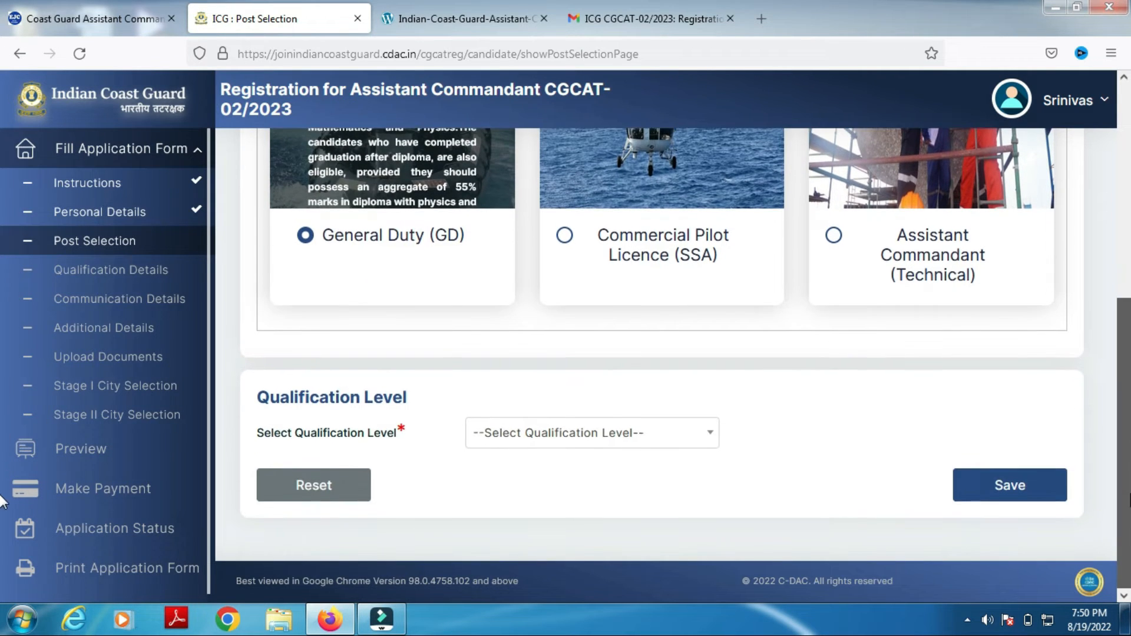
pyautogui.click(548, 434)
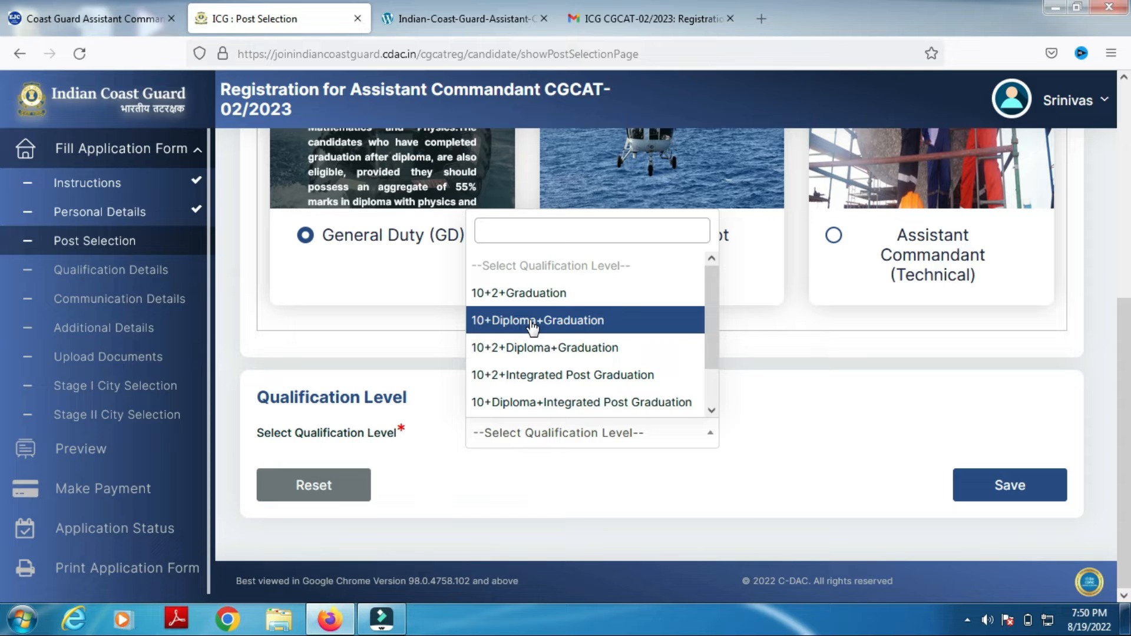
pyautogui.click(538, 293)
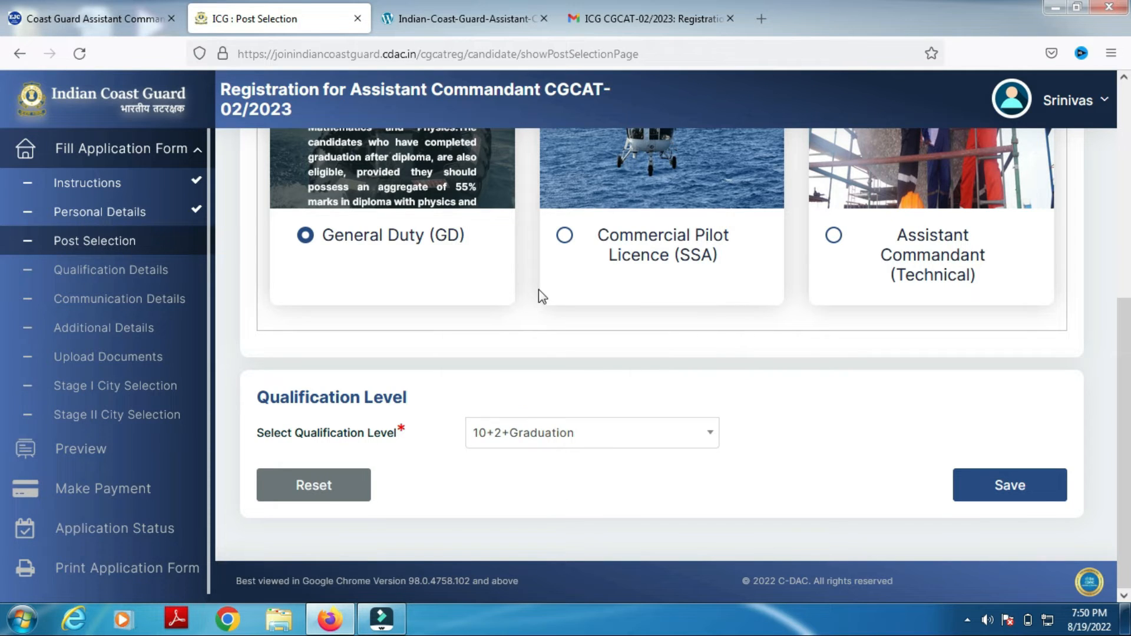
pyautogui.click(1030, 485)
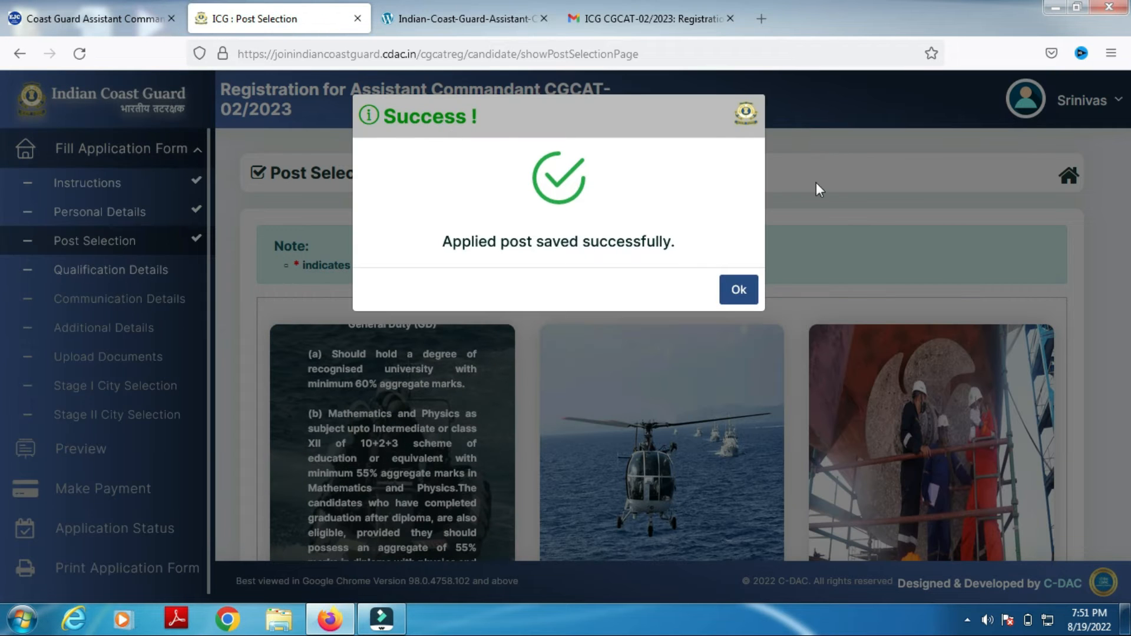
pyautogui.click(737, 291)
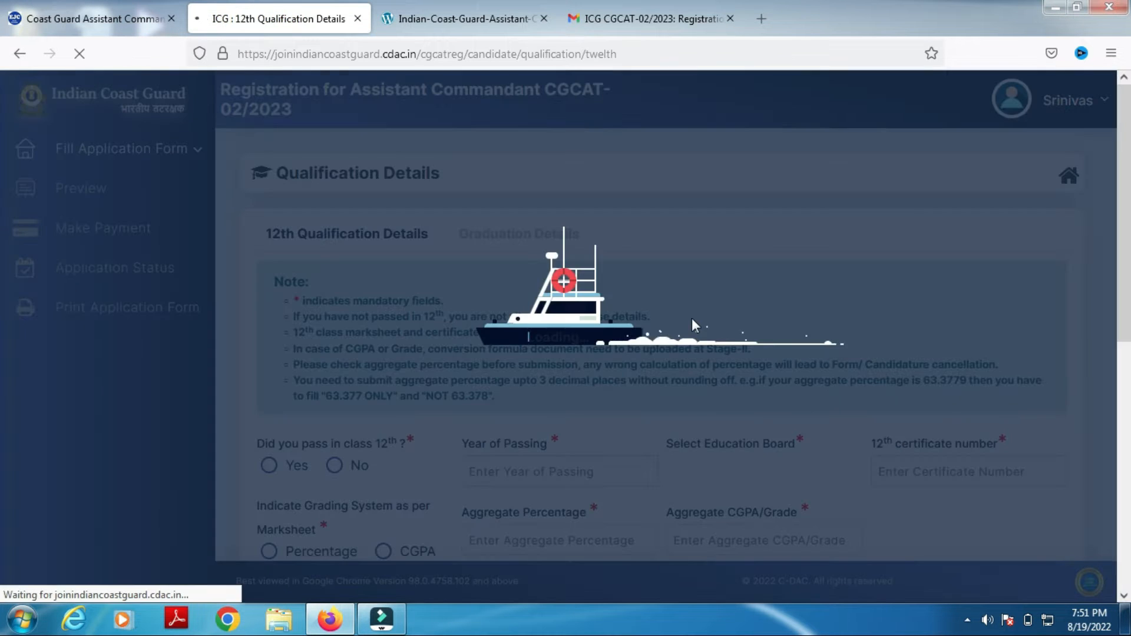
# Step: Mark class 12th as passed and choose Percentage as the marksheet grading system in 12th Qualification Details
pyautogui.scroll(-2, 1, 281)
pyautogui.scroll(2, 482, 258)
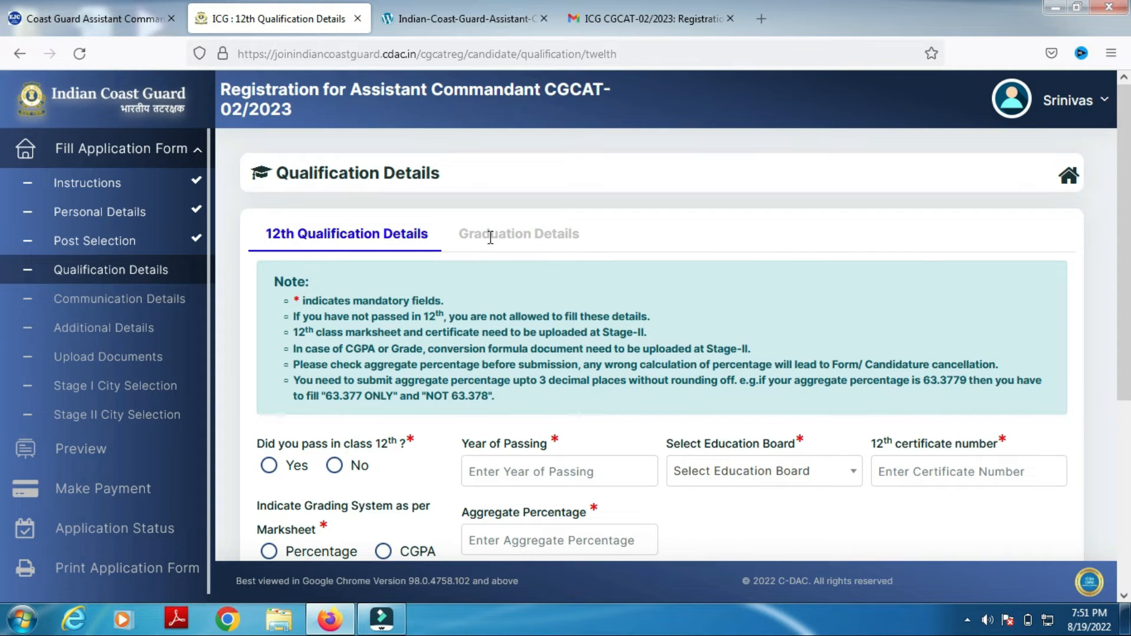
pyautogui.scroll(-4, 1, 277)
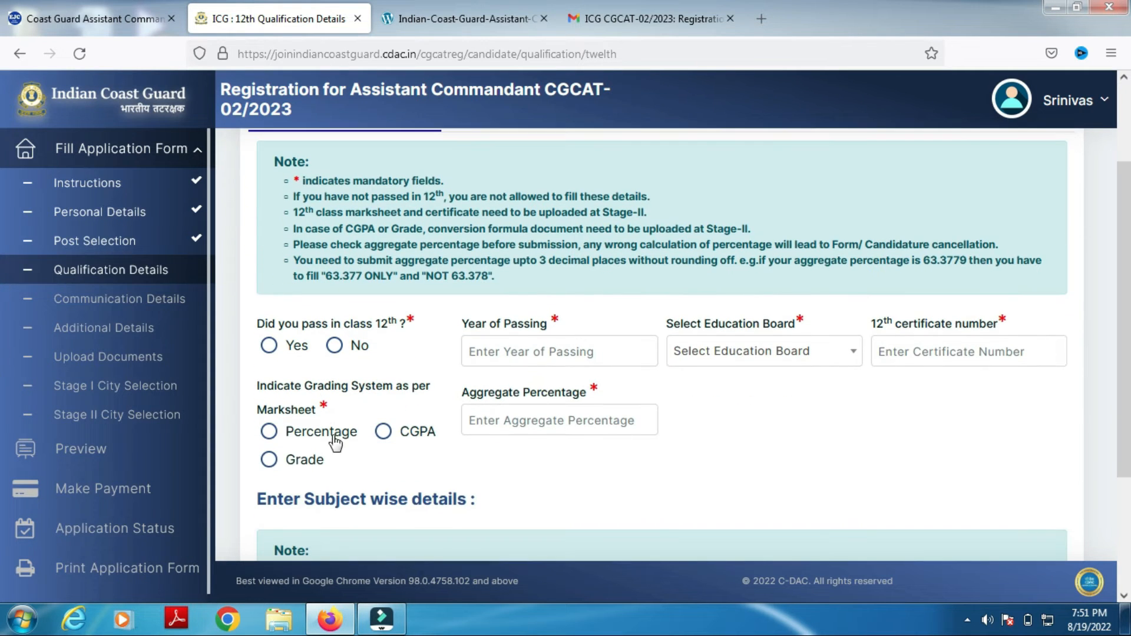
pyautogui.click(269, 346)
pyautogui.click(556, 353)
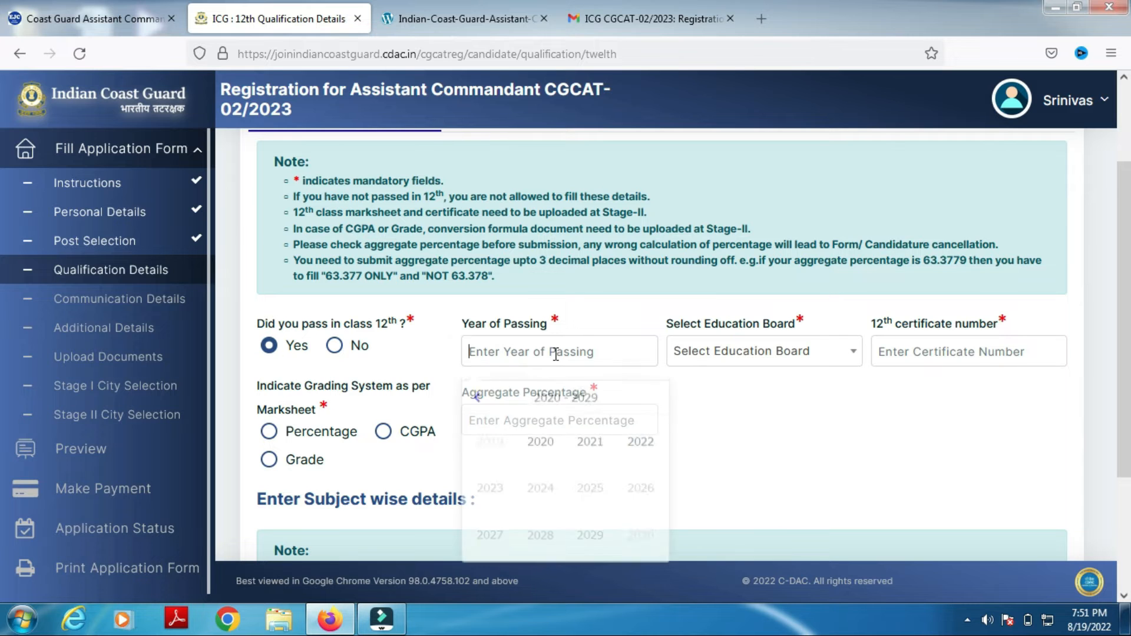
pyautogui.click(742, 362)
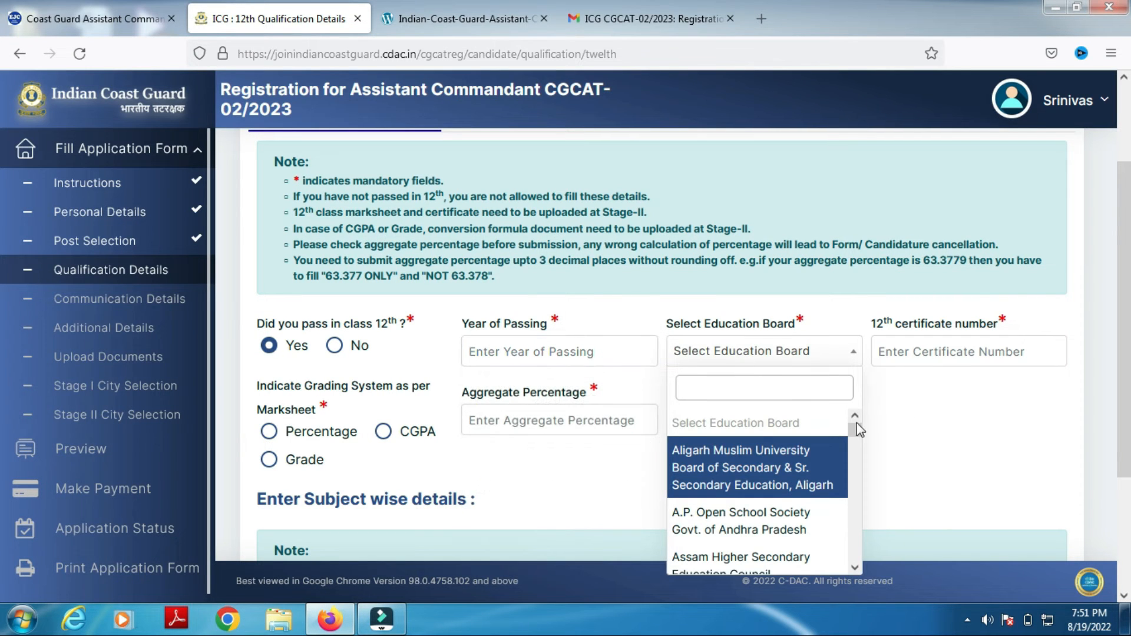
pyautogui.moveTo(853, 435); pyautogui.dragTo(854, 498)
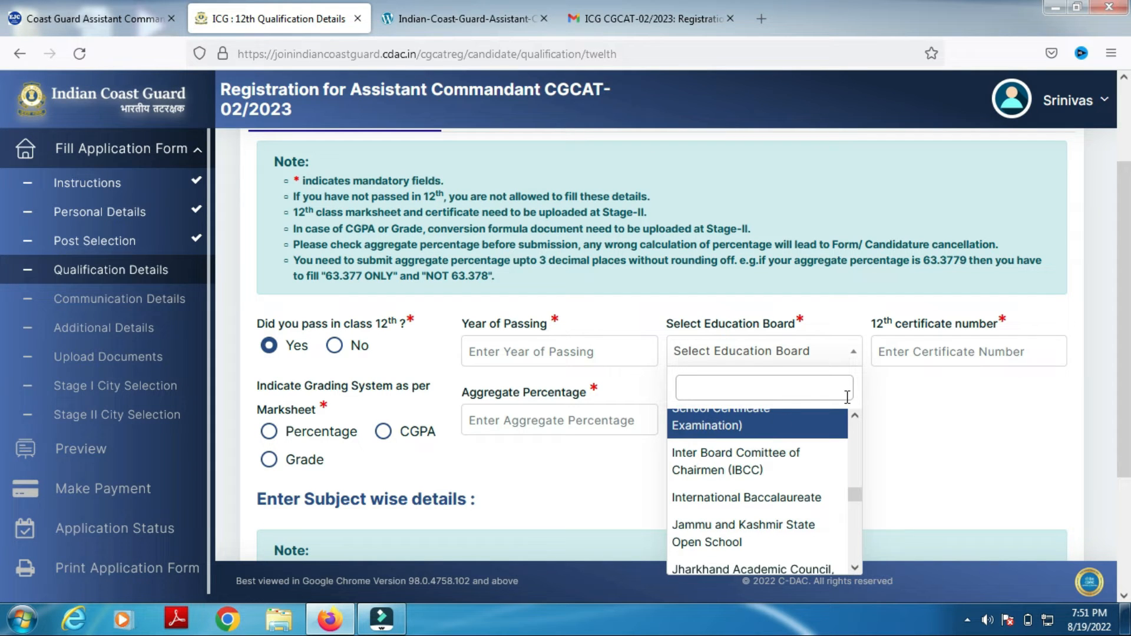
pyautogui.click(945, 351)
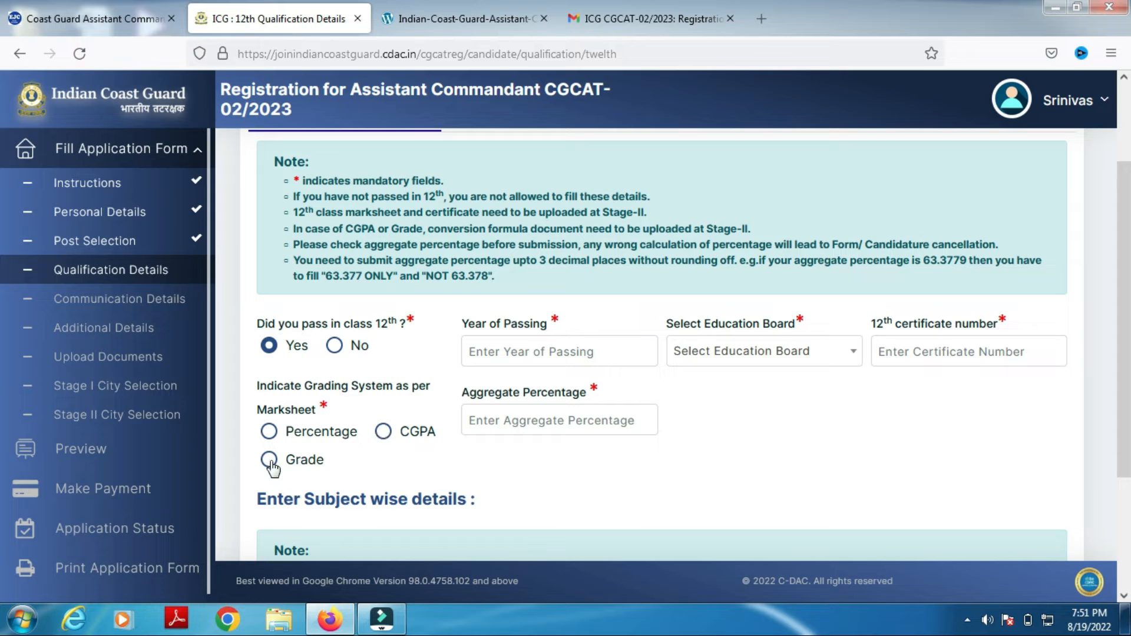
pyautogui.click(316, 437)
pyautogui.click(508, 420)
# Step: Enter 500 obtained and 600 maximum marks for both Physics and Mathematics, and save the 12th qualification details
pyautogui.scroll(-2, 3, 312)
pyautogui.scroll(-3, 3, 405)
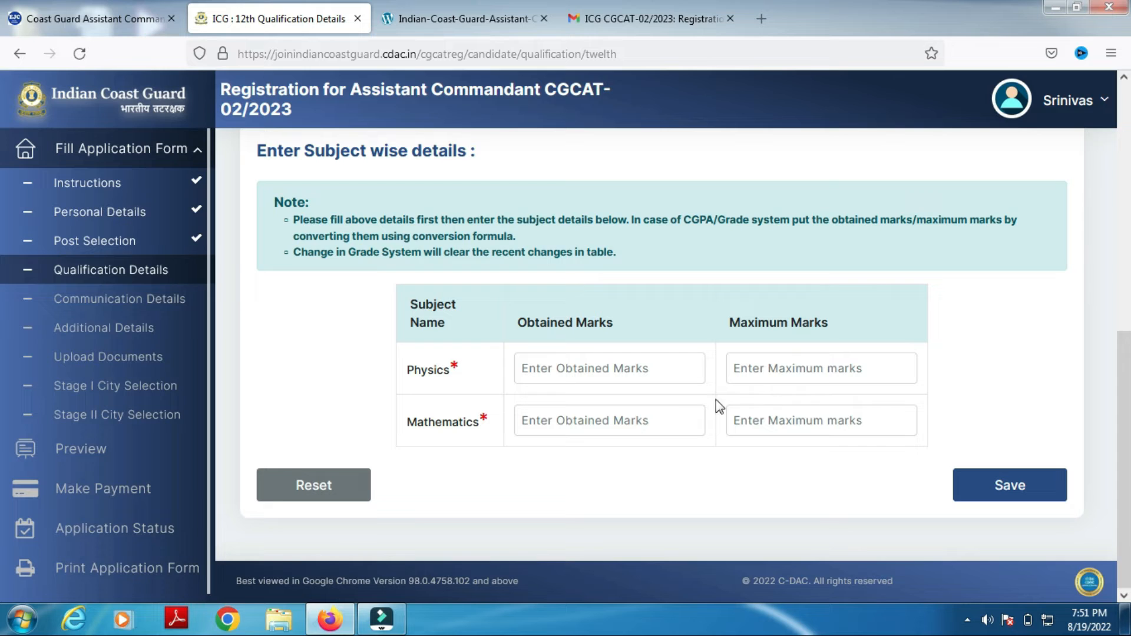
pyautogui.click(773, 373)
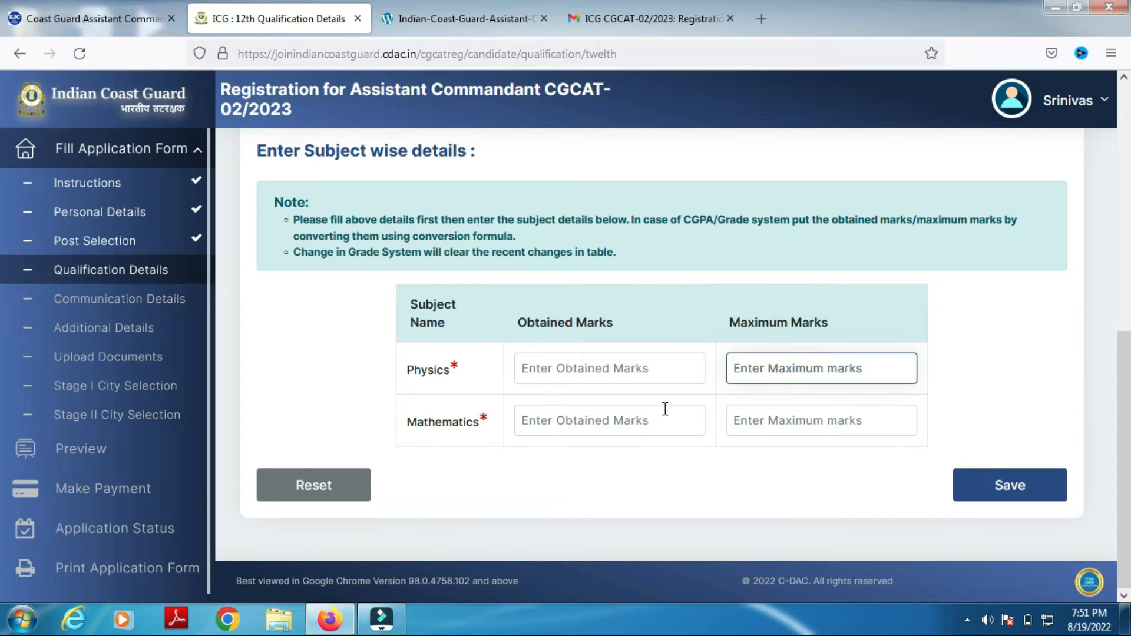
pyautogui.write('600')
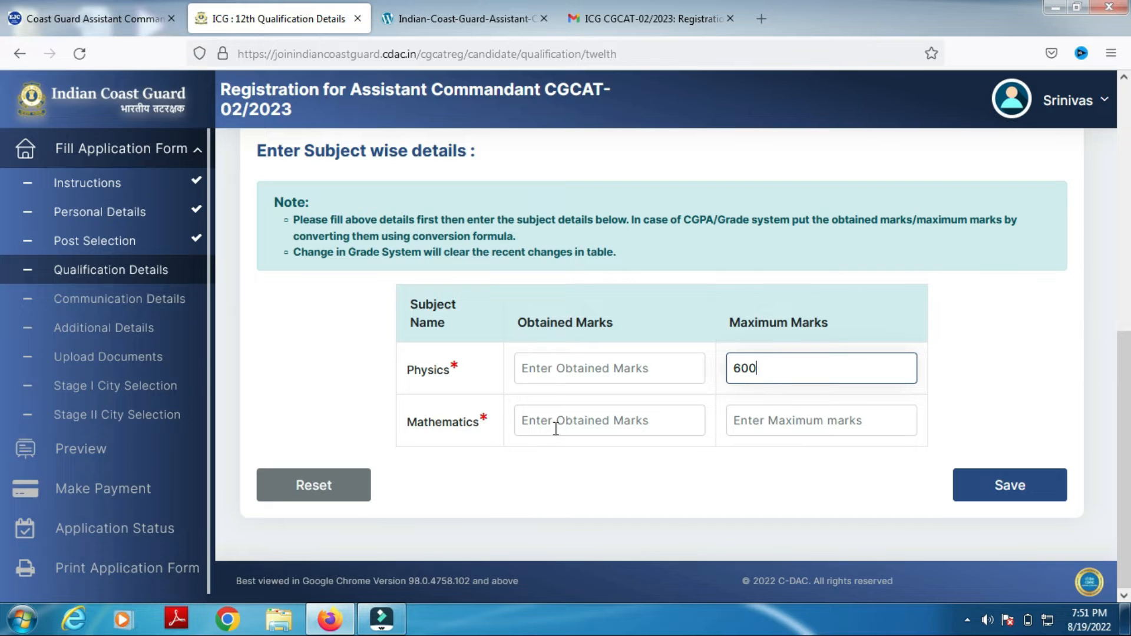
pyautogui.click(598, 370)
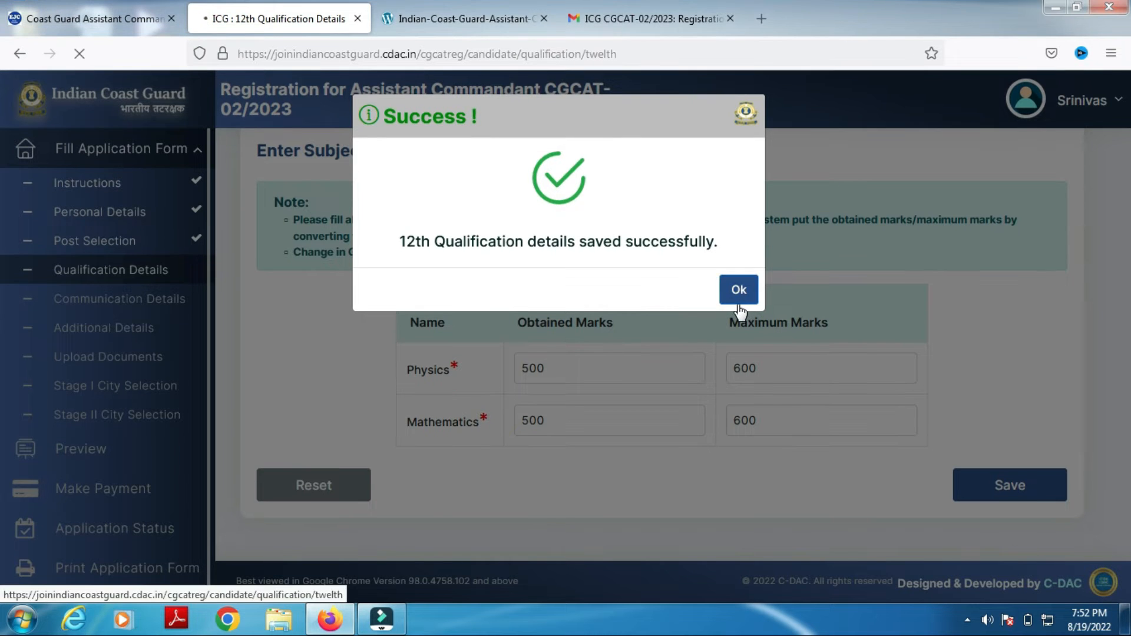
pyautogui.click(737, 296)
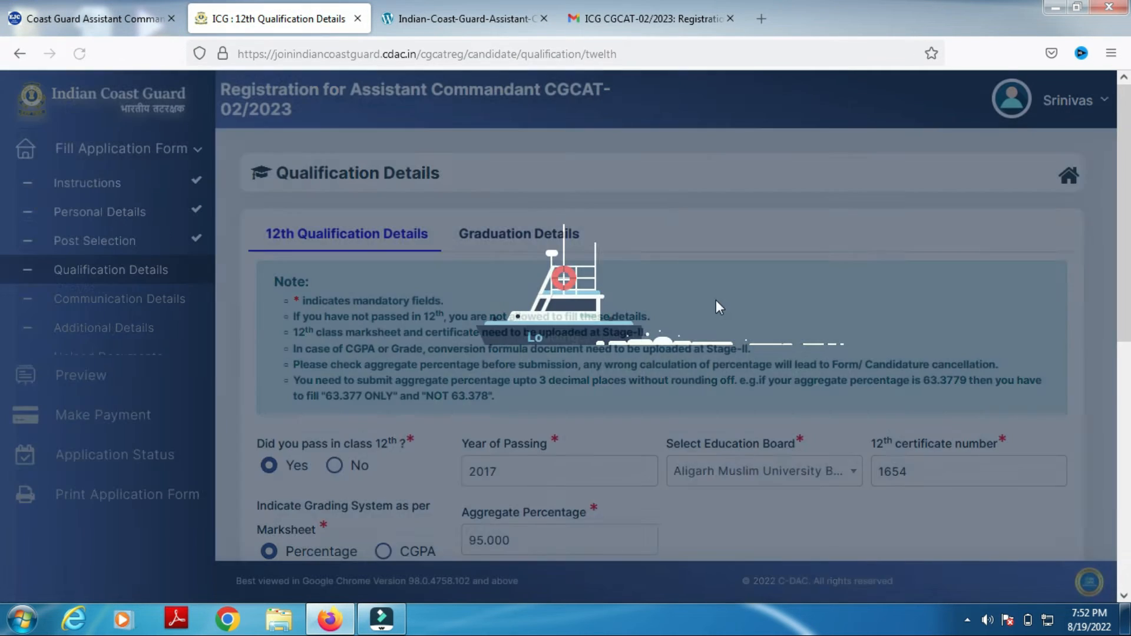
# Step: In Graduation Details, mark graduation as successfully completed and set the year of passing to 2020
pyautogui.click(499, 235)
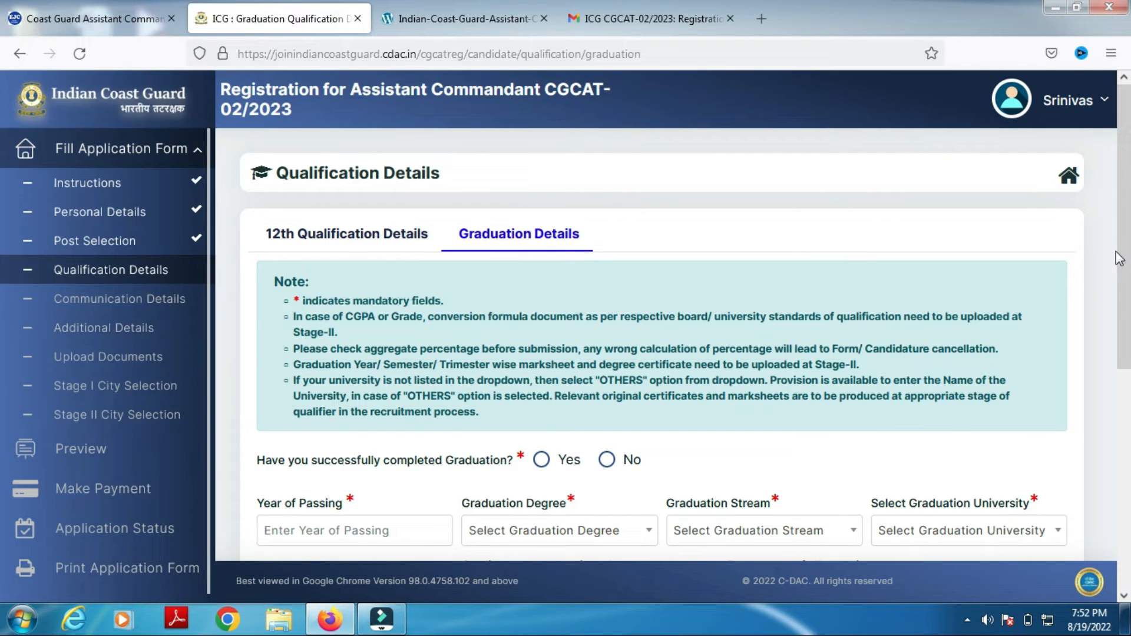
pyautogui.moveTo(1128, 274); pyautogui.dragTo(1129, 335)
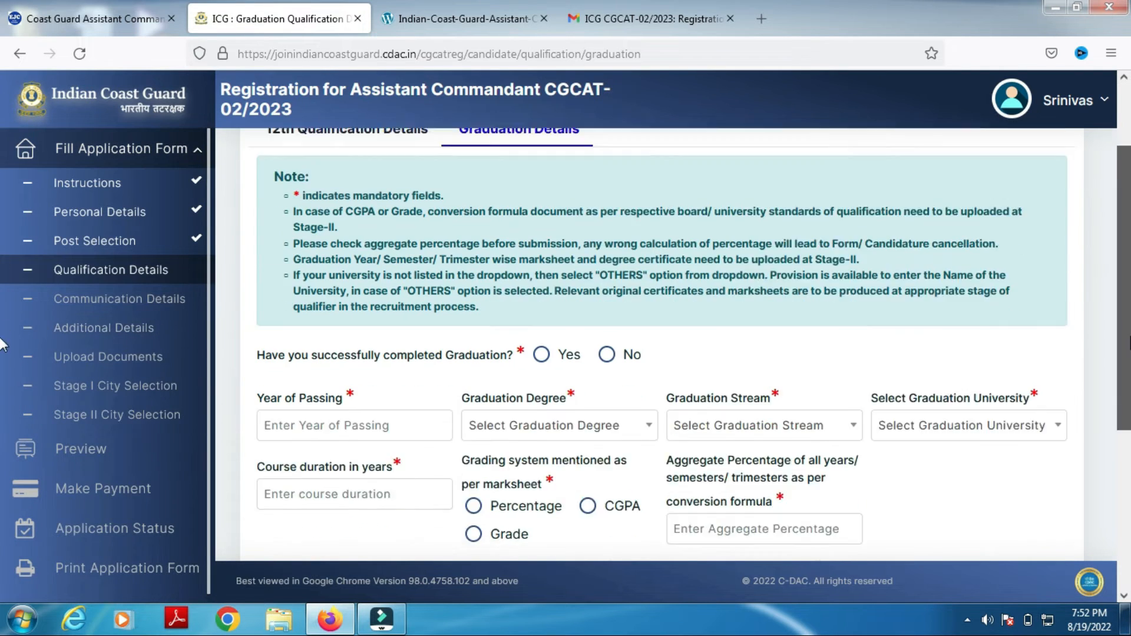
pyautogui.scroll(-2, 477, 384)
pyautogui.click(553, 295)
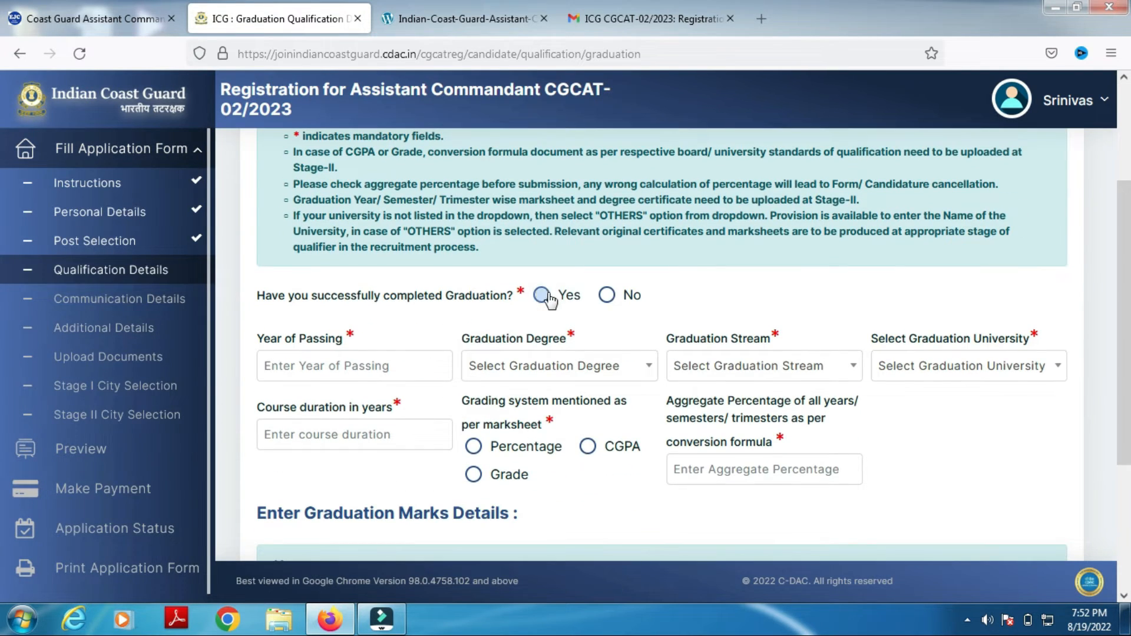
pyautogui.click(371, 370)
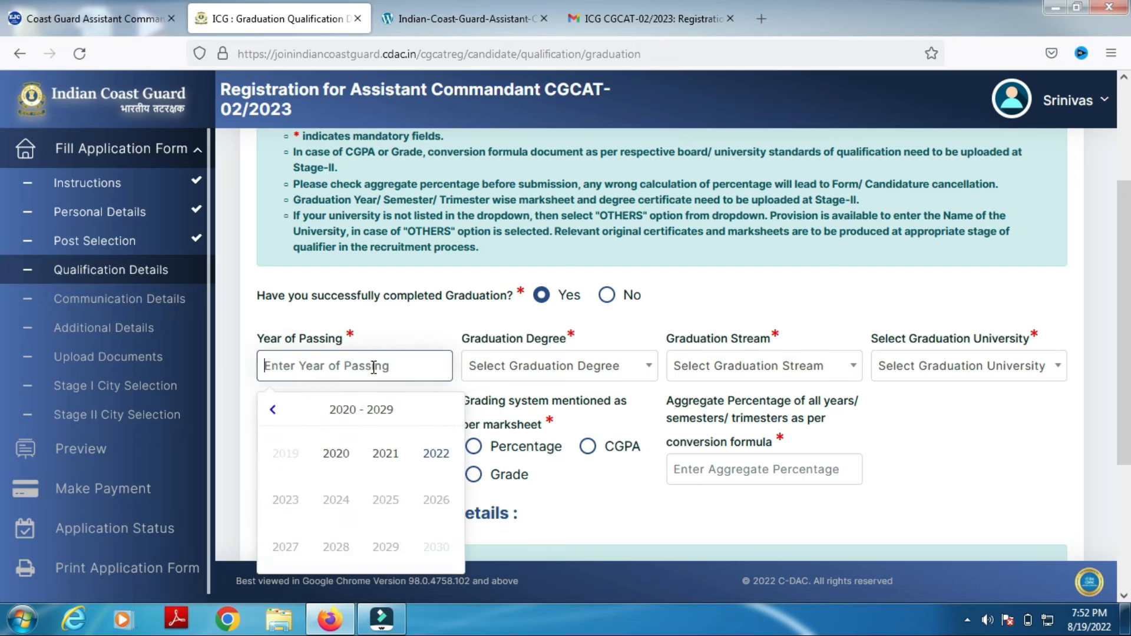
pyautogui.click(336, 457)
# Step: Set the graduation degree to Bachelors in Computer Application(BCA) and the graduation stream to Computer Application
pyautogui.click(591, 373)
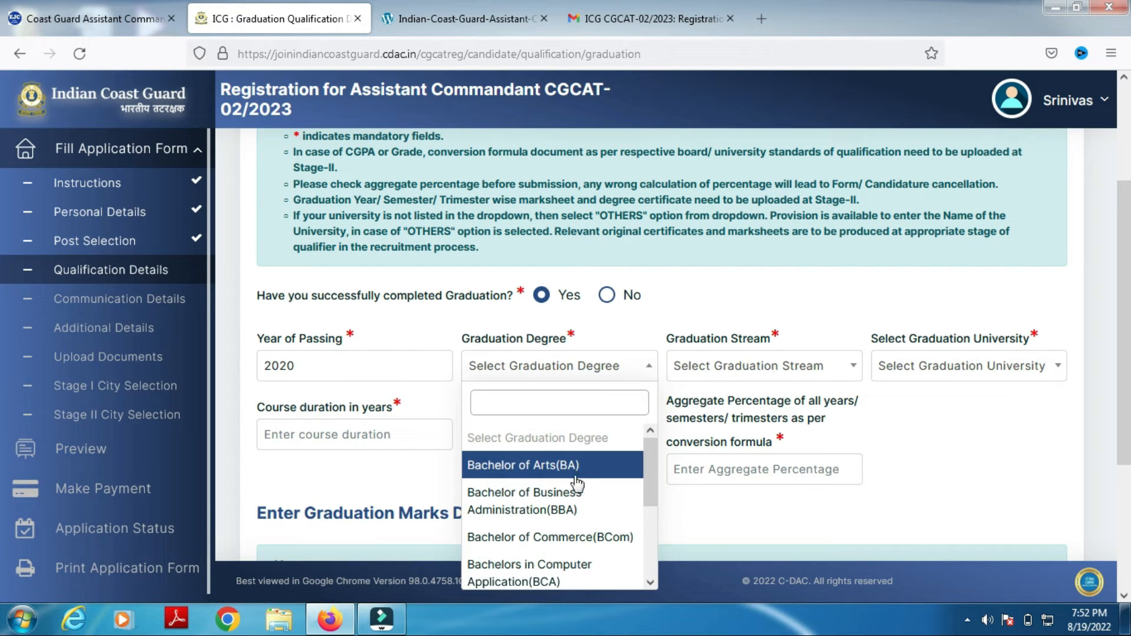
pyautogui.click(553, 572)
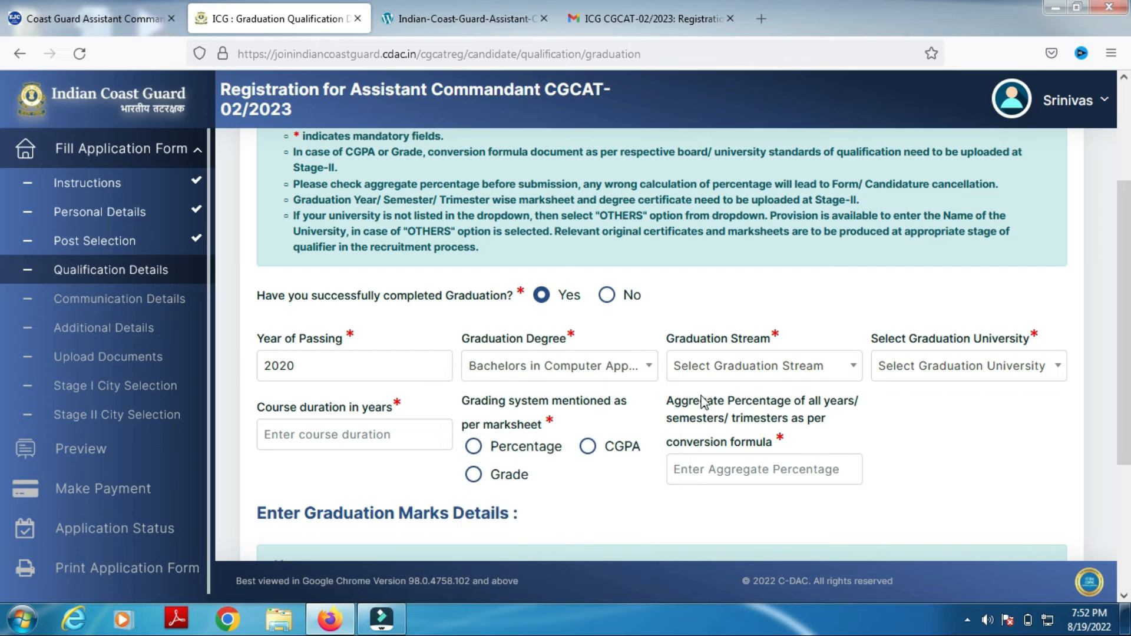
pyautogui.click(746, 369)
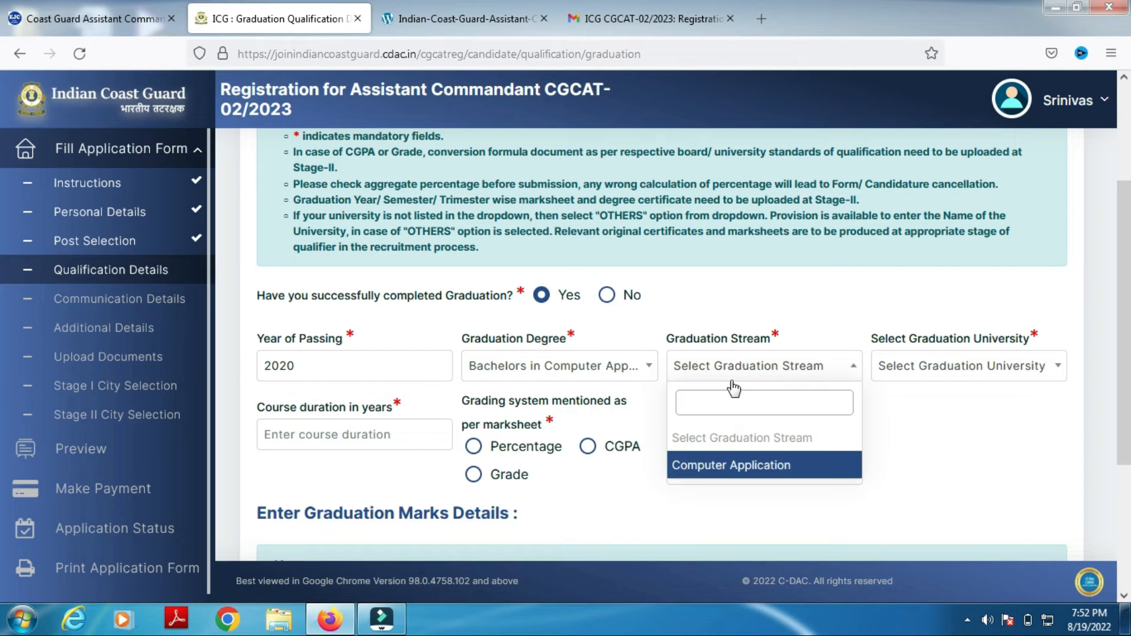
pyautogui.click(724, 468)
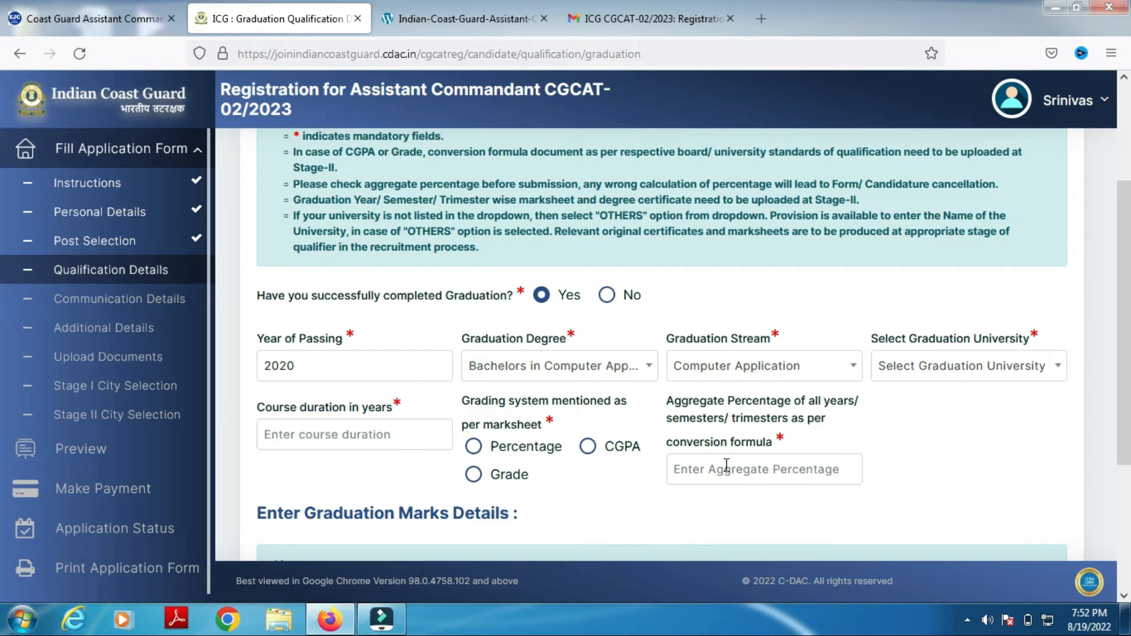
# Step: Set the graduation university to English and Foreign Languages University, O.U. Campus, Hyderabad, and browse the other listed universities
pyautogui.click(973, 377)
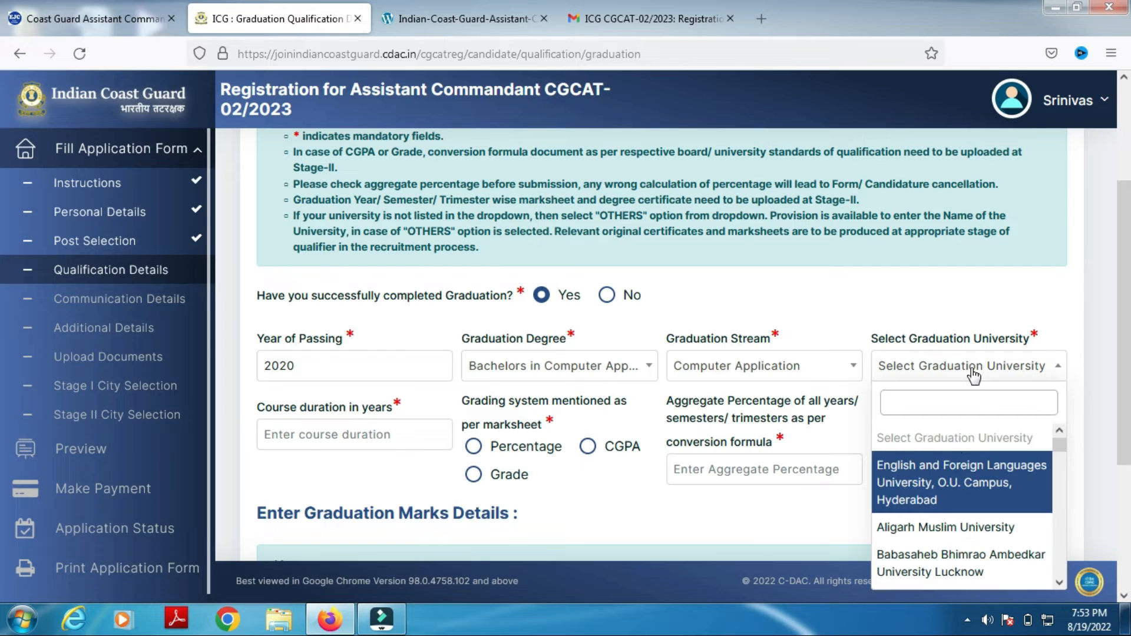
pyautogui.click(980, 488)
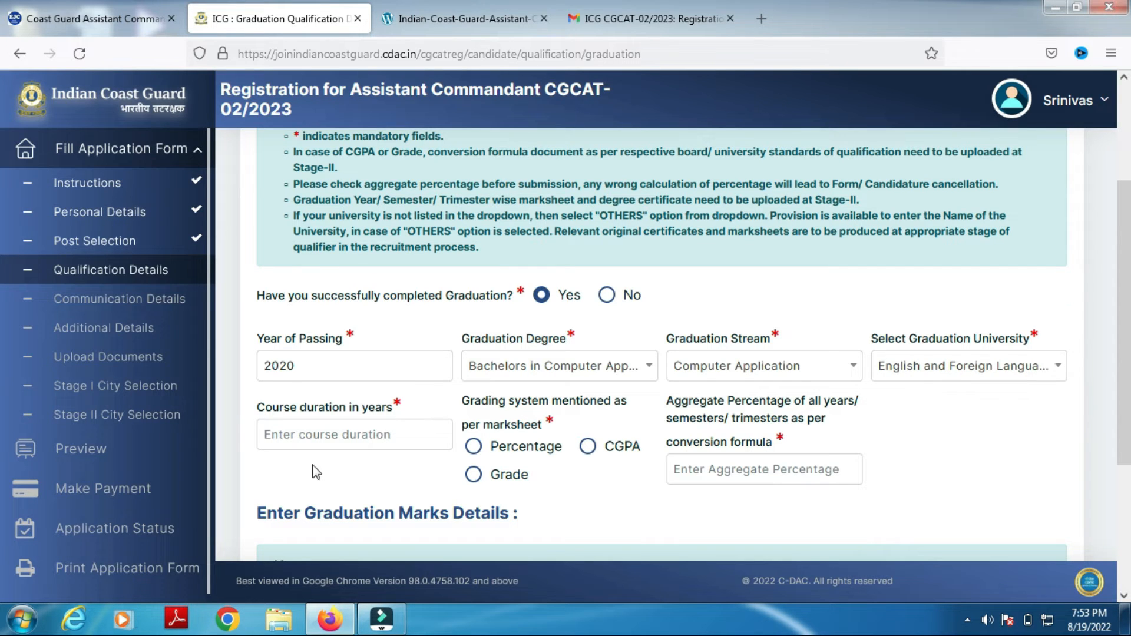
pyautogui.click(1062, 369)
pyautogui.click(1062, 370)
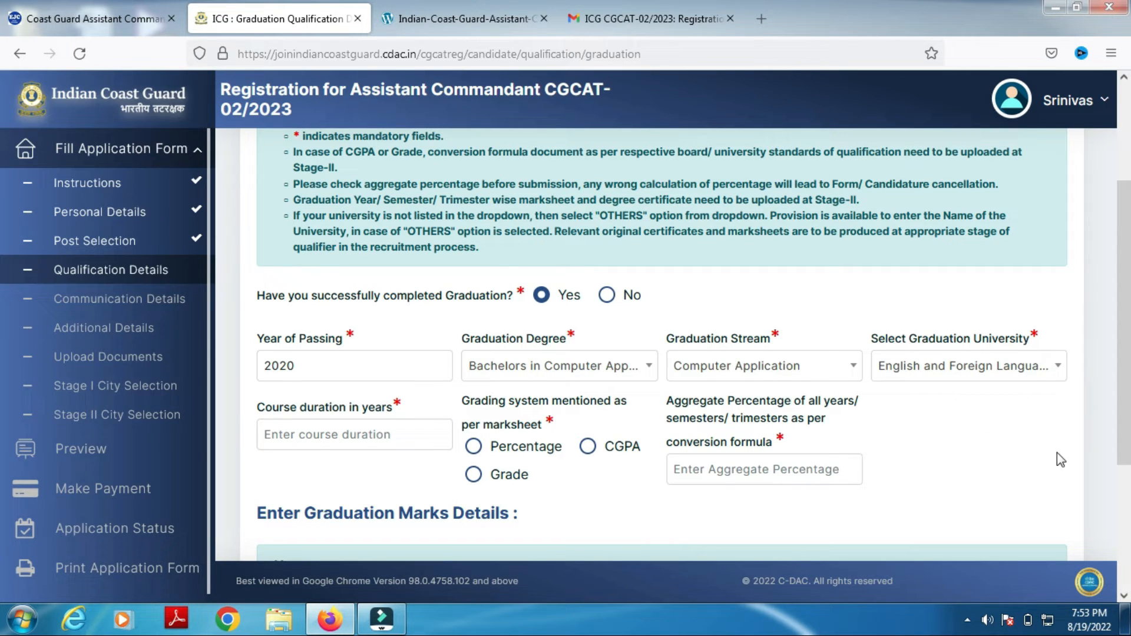
pyautogui.click(1059, 372)
pyautogui.moveTo(1059, 447); pyautogui.dragTo(1060, 568)
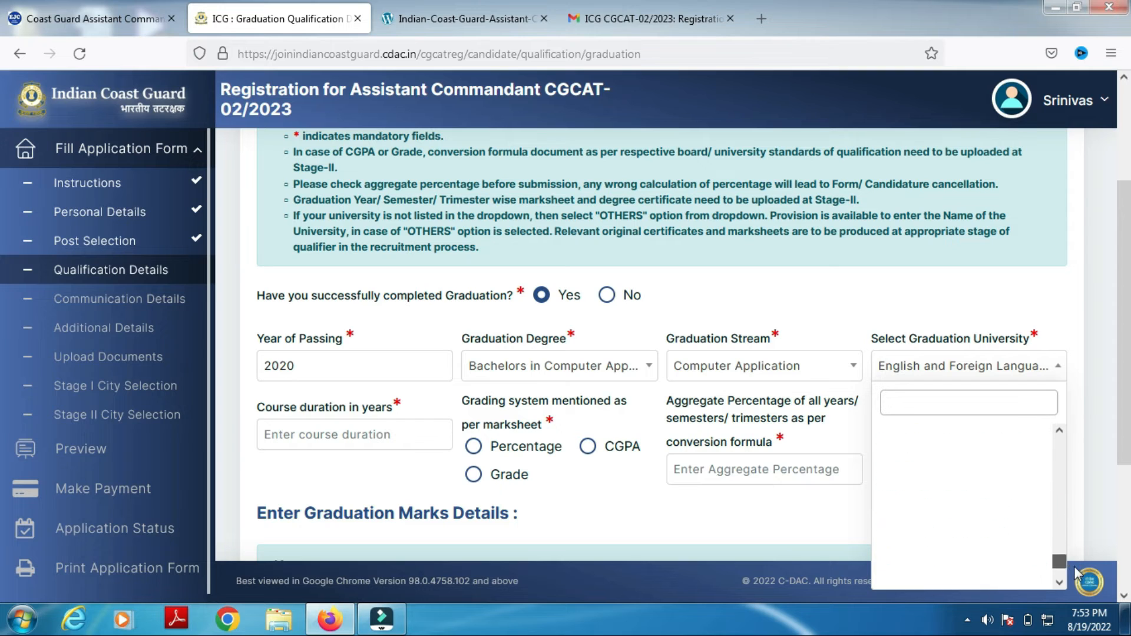
pyautogui.tripleClick(956, 351)
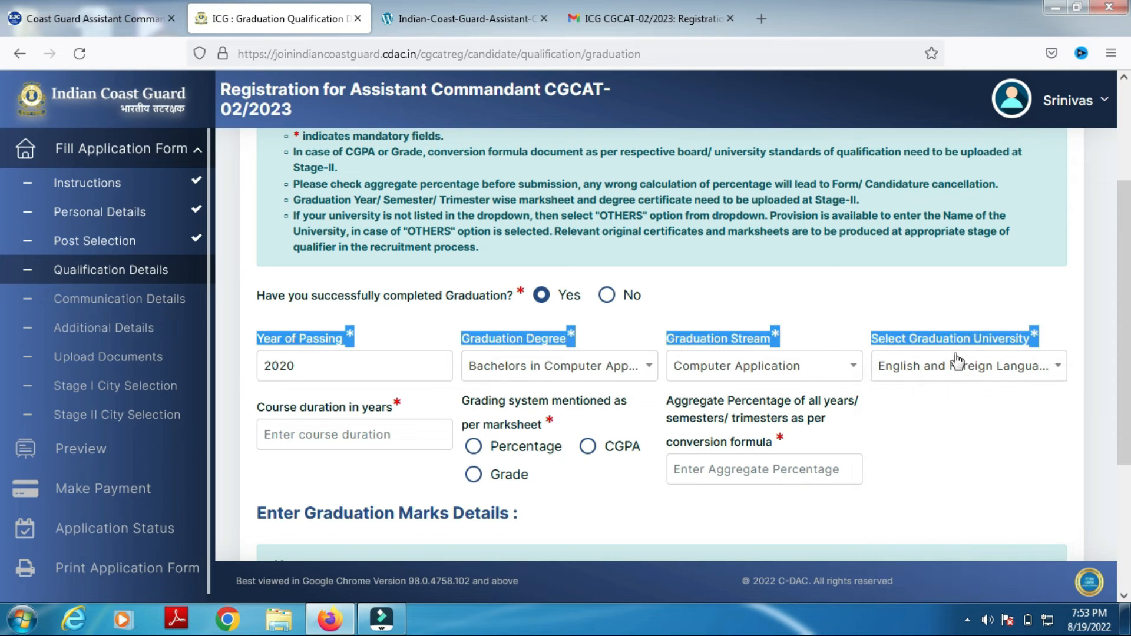
pyautogui.click(960, 360)
pyautogui.click(941, 478)
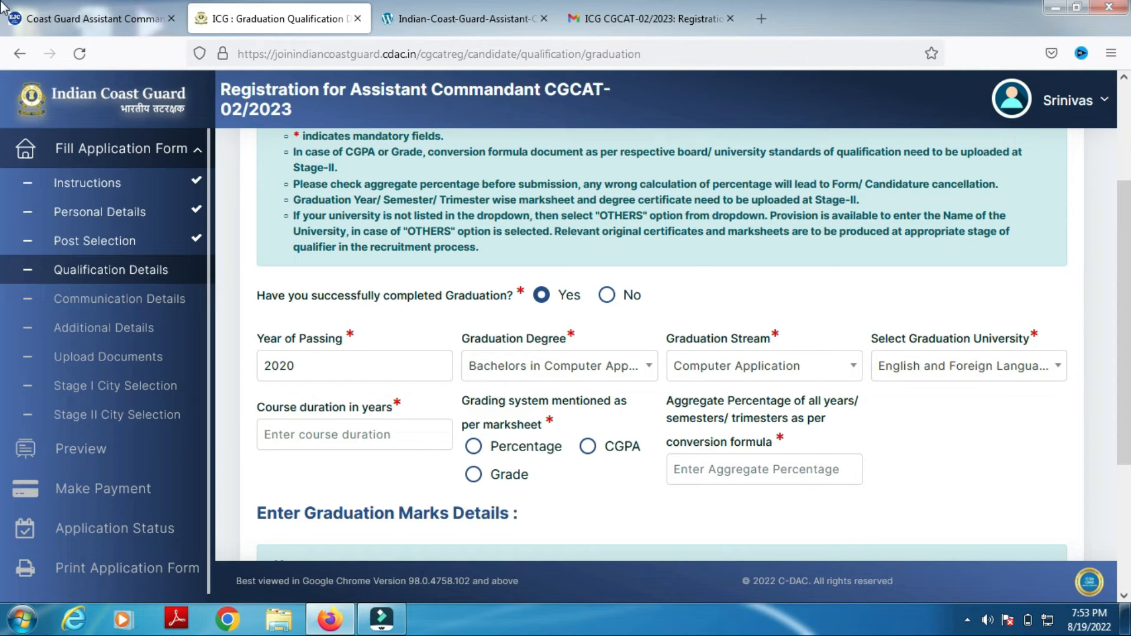
# Step: Set the graduation course duration to 3 years, the grading system to Percentage and the aggregate percentage to 95
pyautogui.click(352, 436)
pyautogui.write('3')
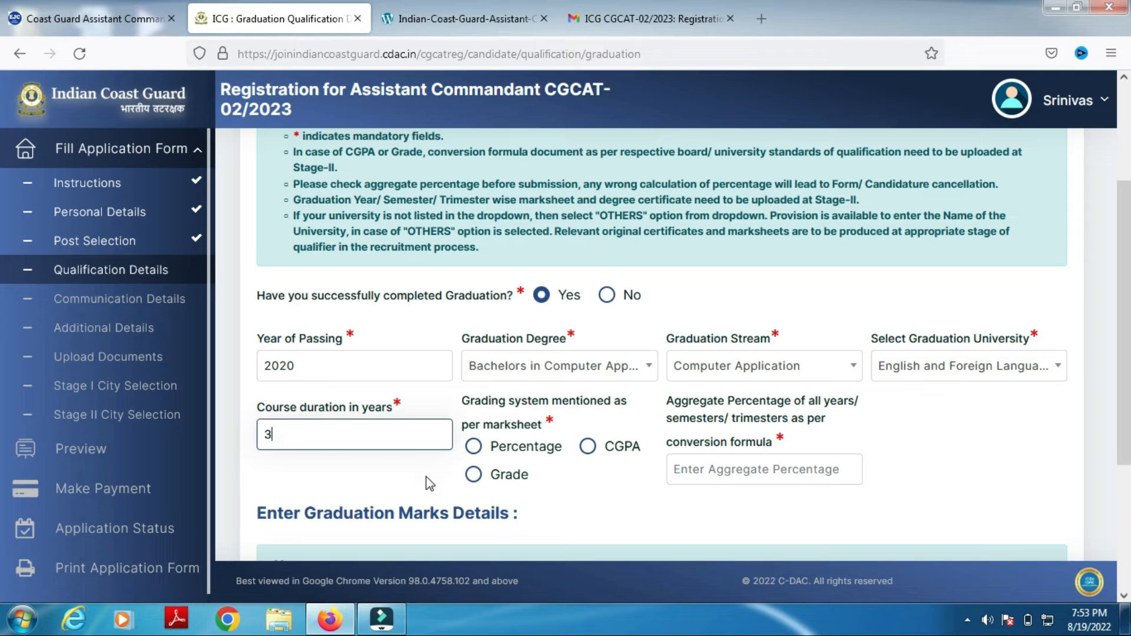
pyautogui.click(474, 448)
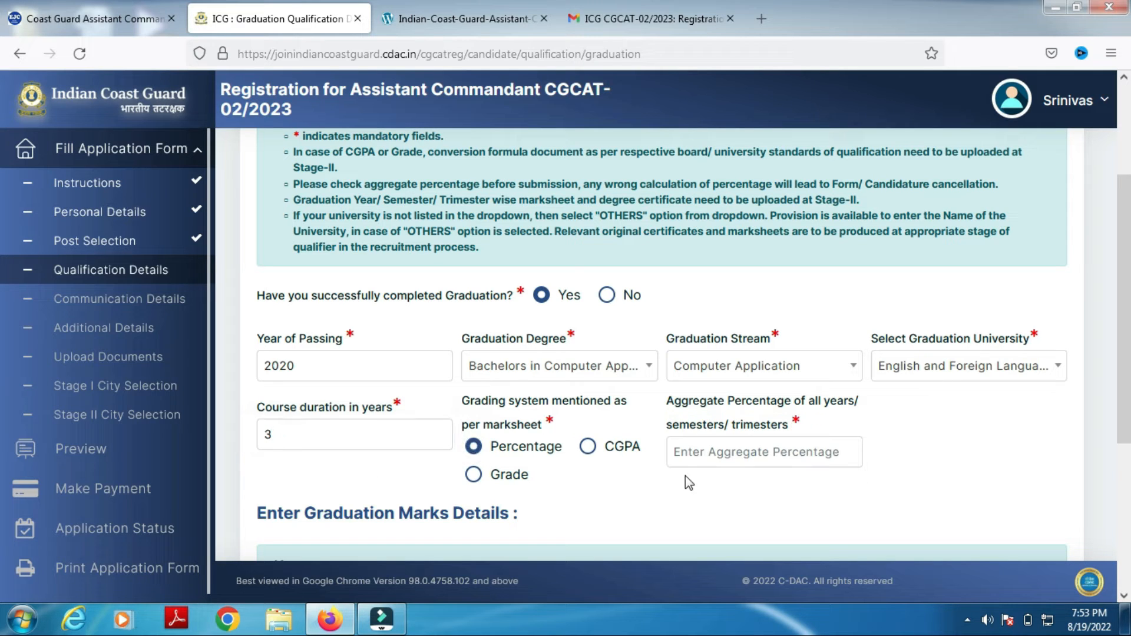
pyautogui.write('95')
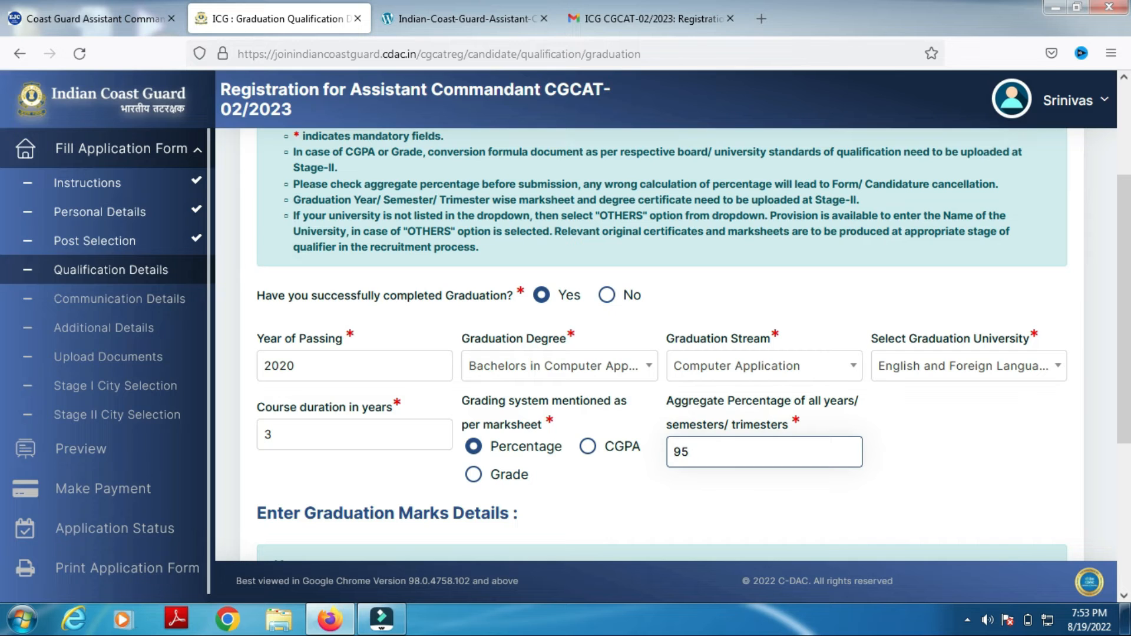
# Step: Add a yearwise row to the graduation marks details and set its year to Year 1
pyautogui.scroll(-3, 3, 377)
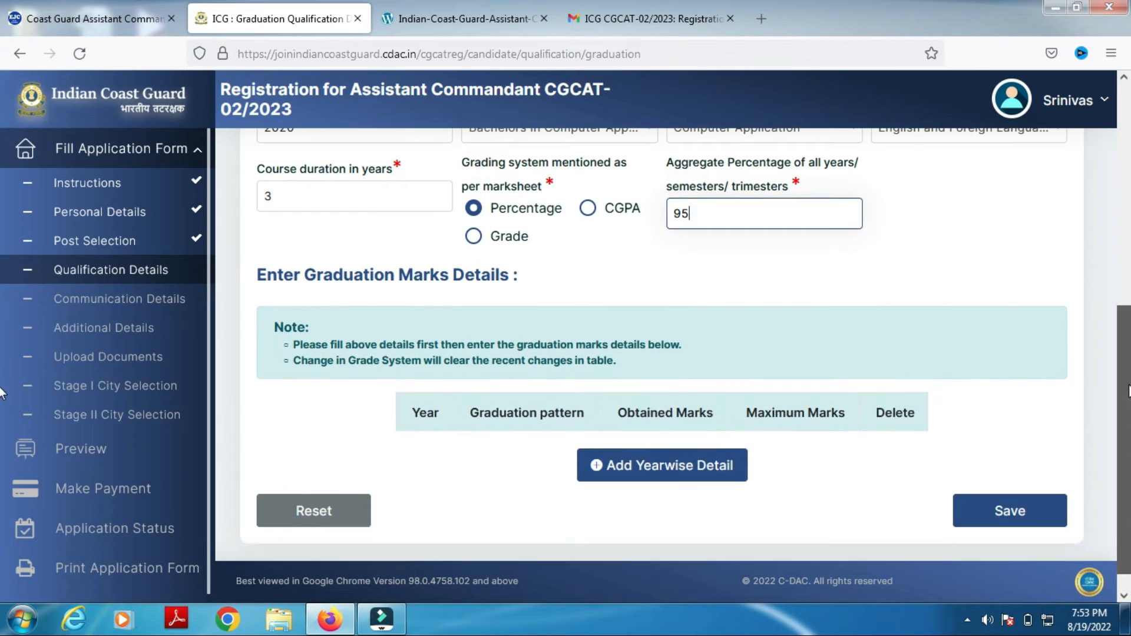
pyautogui.click(694, 471)
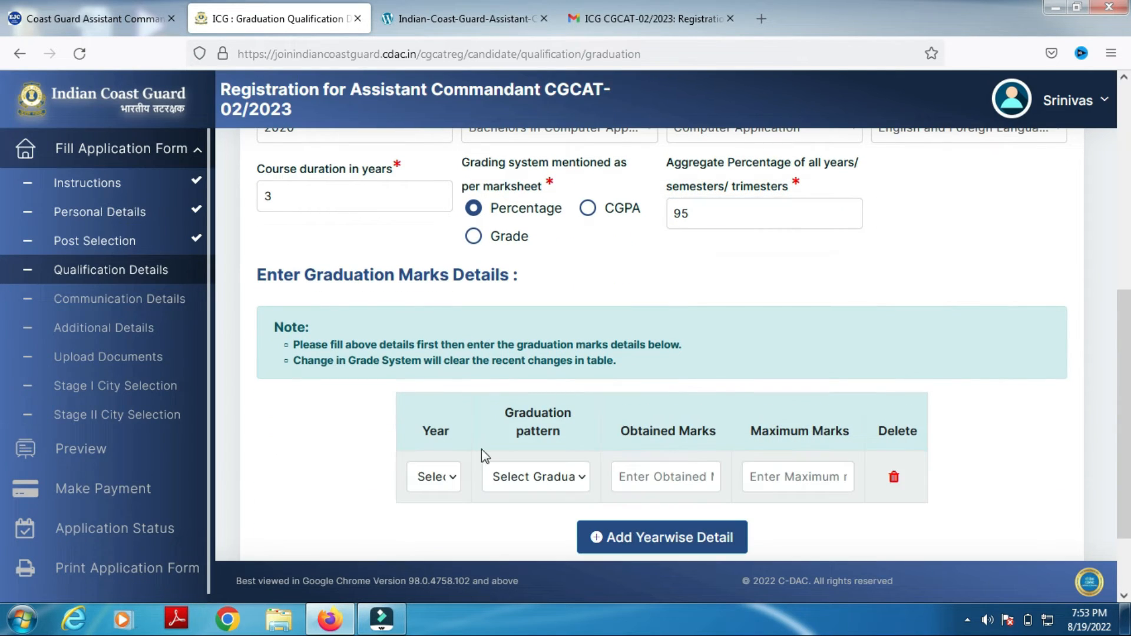
pyautogui.click(454, 479)
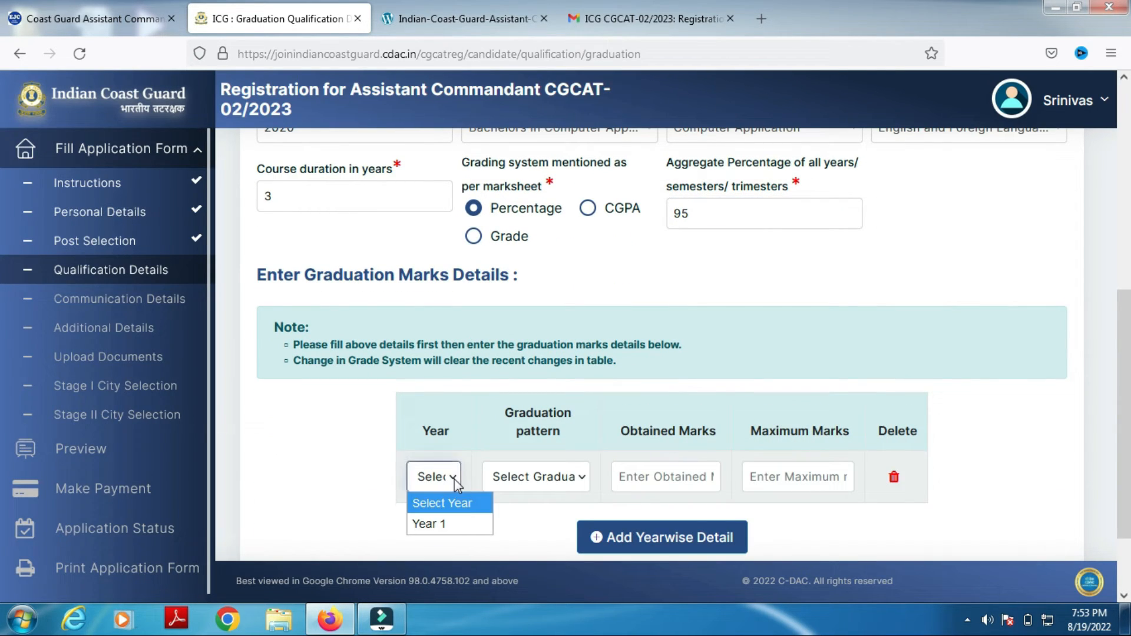
pyautogui.click(461, 524)
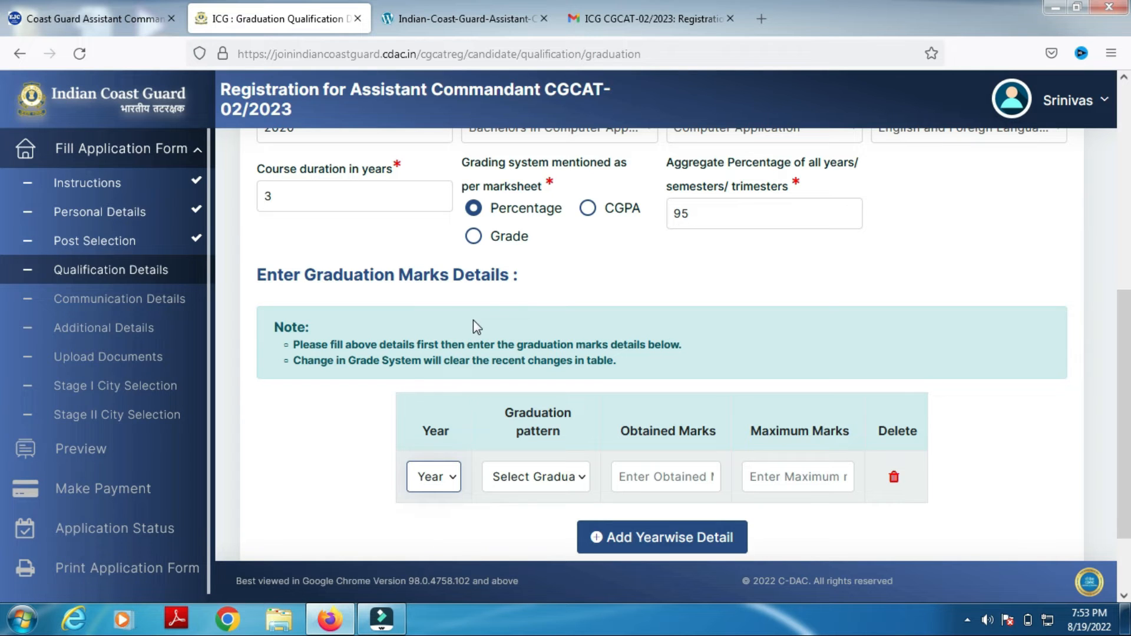
# Step: Try the Semester graduation pattern for the Year 1 row, and set it to Annual instead
pyautogui.scroll(-2, 589, 406)
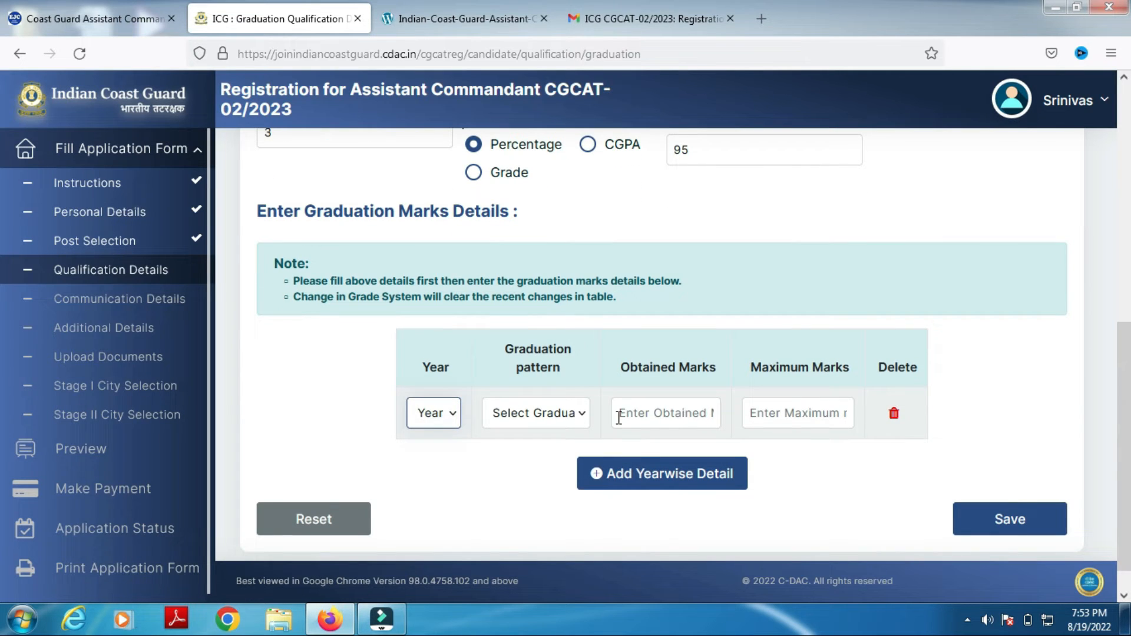
pyautogui.click(579, 413)
pyautogui.click(531, 484)
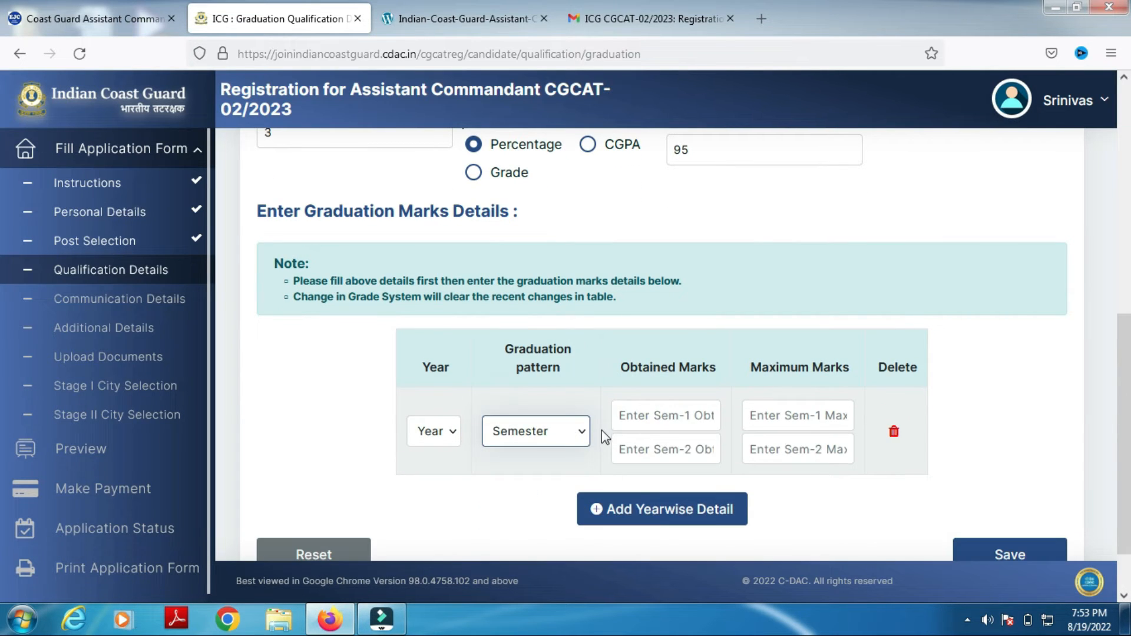
pyautogui.click(567, 439)
pyautogui.click(538, 479)
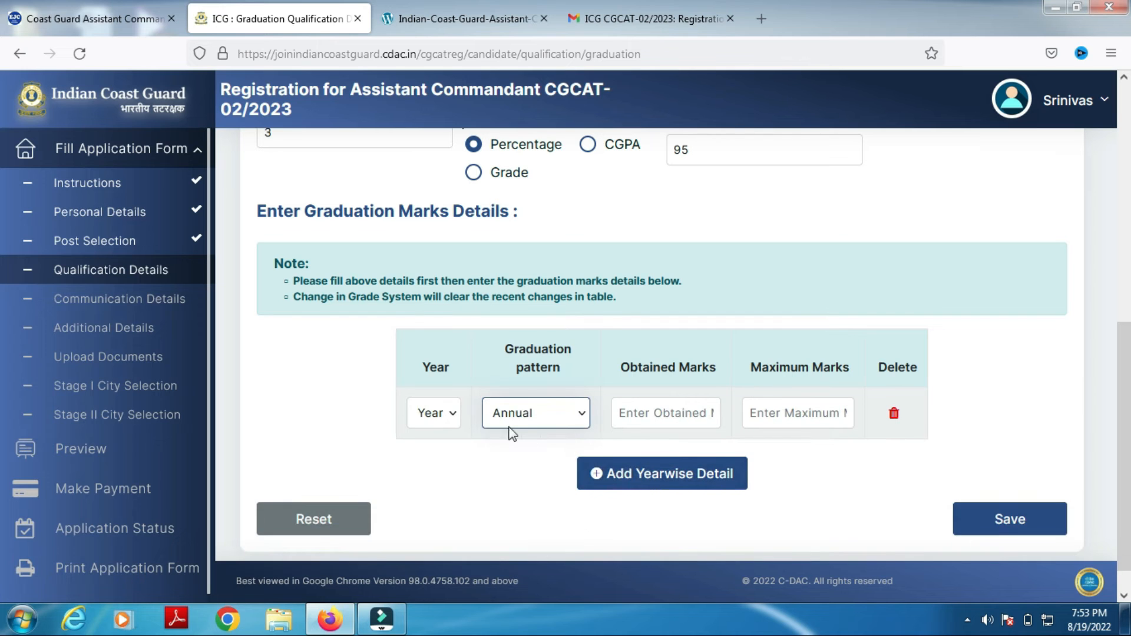
# Step: Add two more yearwise rows, complete the annual marks with 500, 400 and 400 out of 600, and save the graduation details
pyautogui.click(642, 490)
pyautogui.click(651, 528)
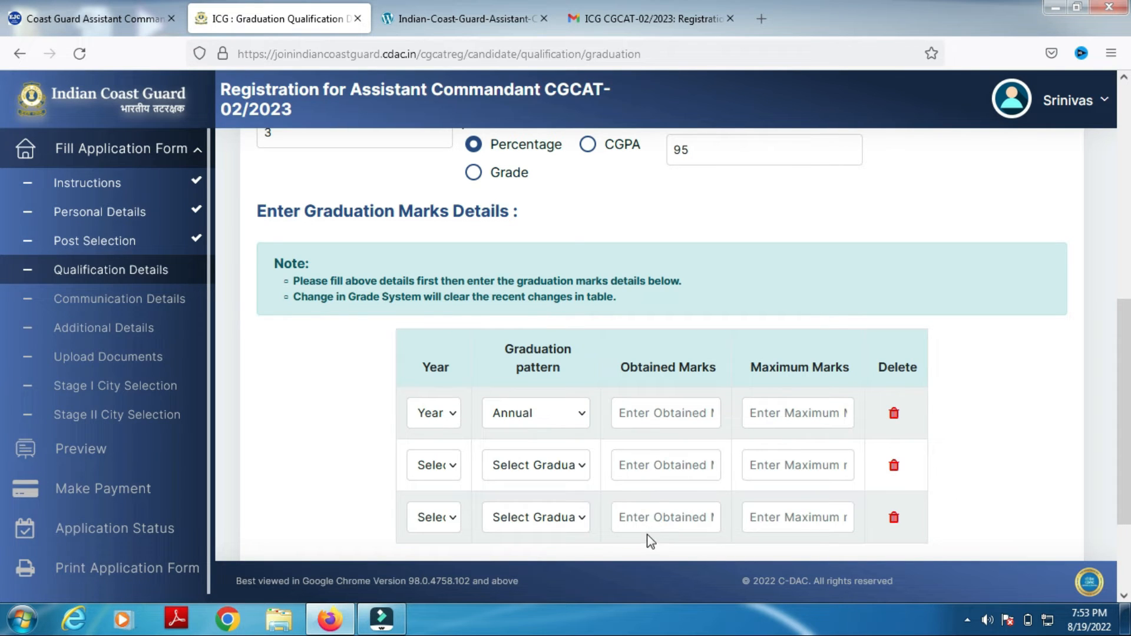
pyautogui.scroll(-3, 665, 505)
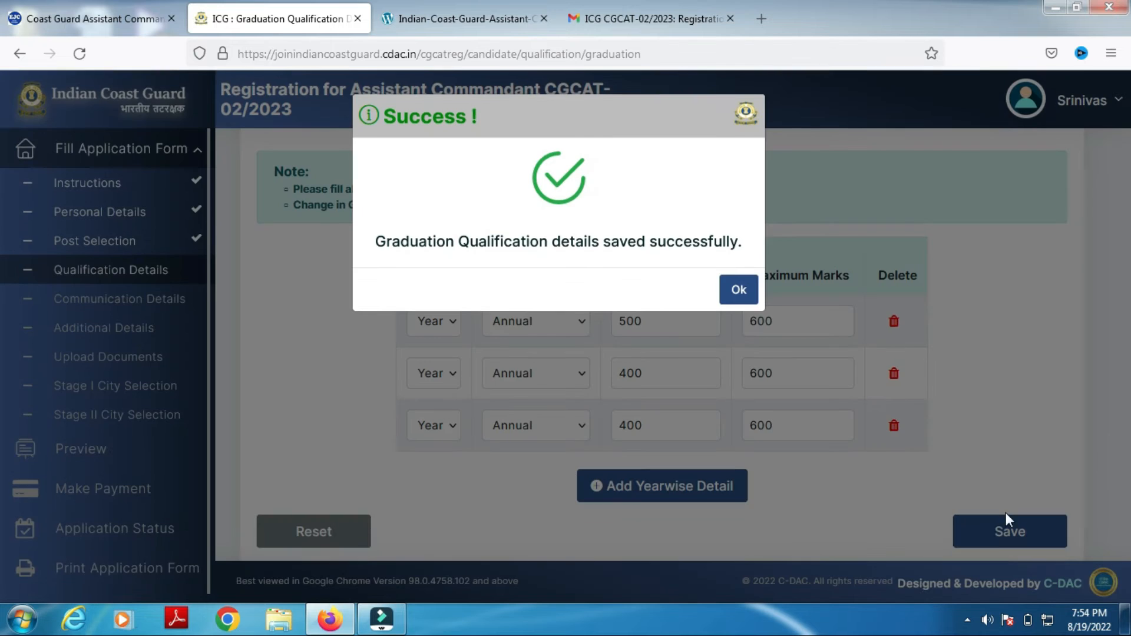
pyautogui.press('alt')
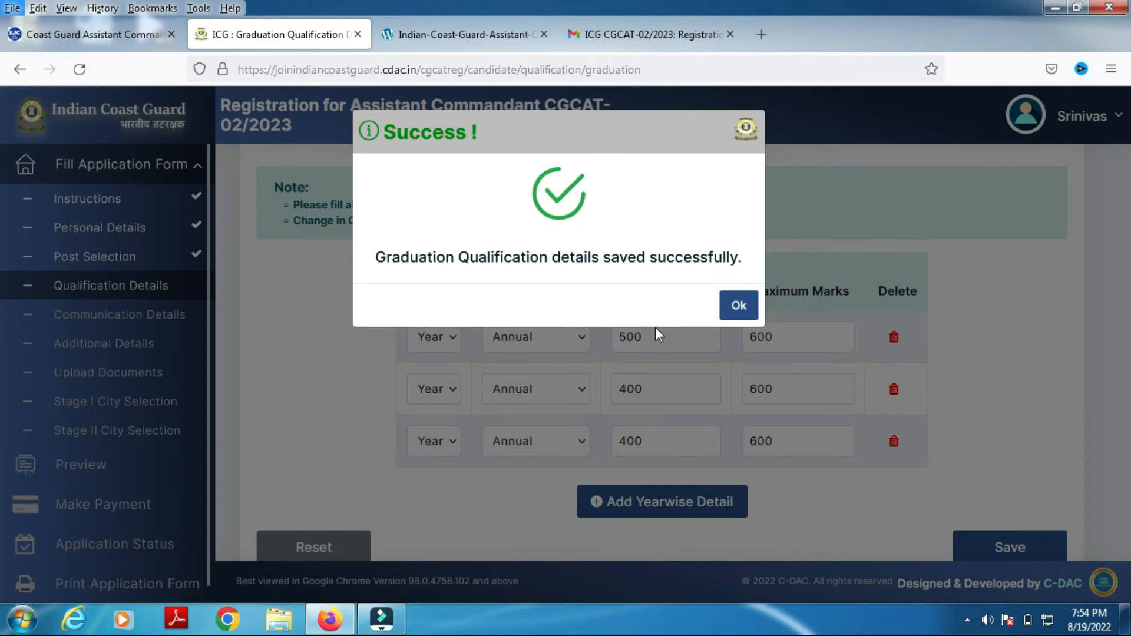
pyautogui.click(738, 291)
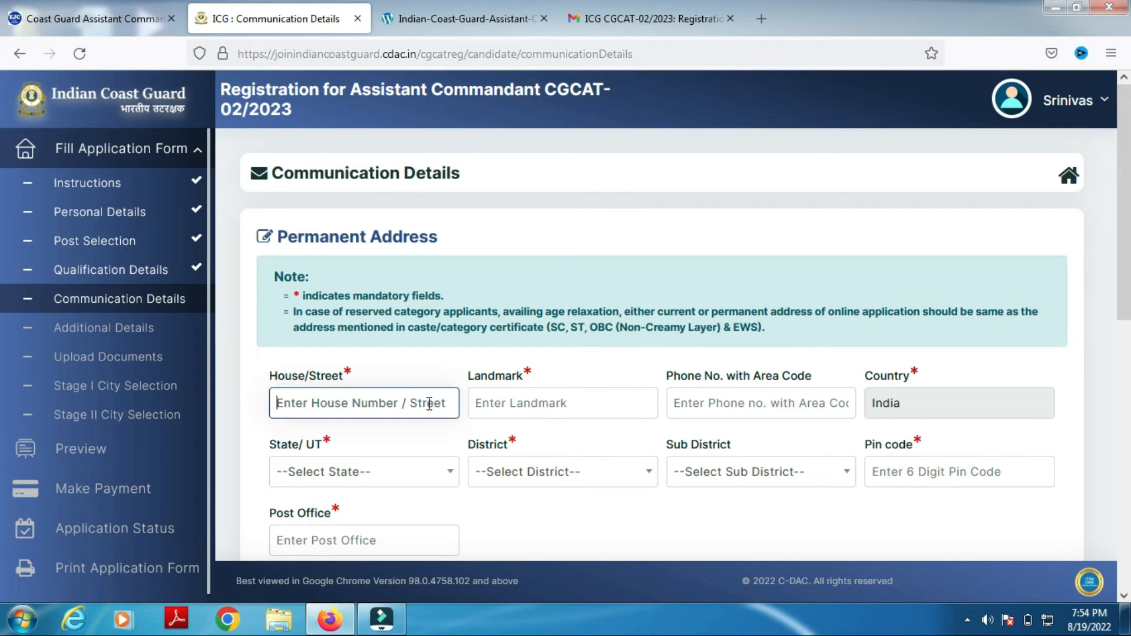
# Step: Select the applicant's state, district and sub district for the permanent address, and go to the post office field
pyautogui.click(521, 405)
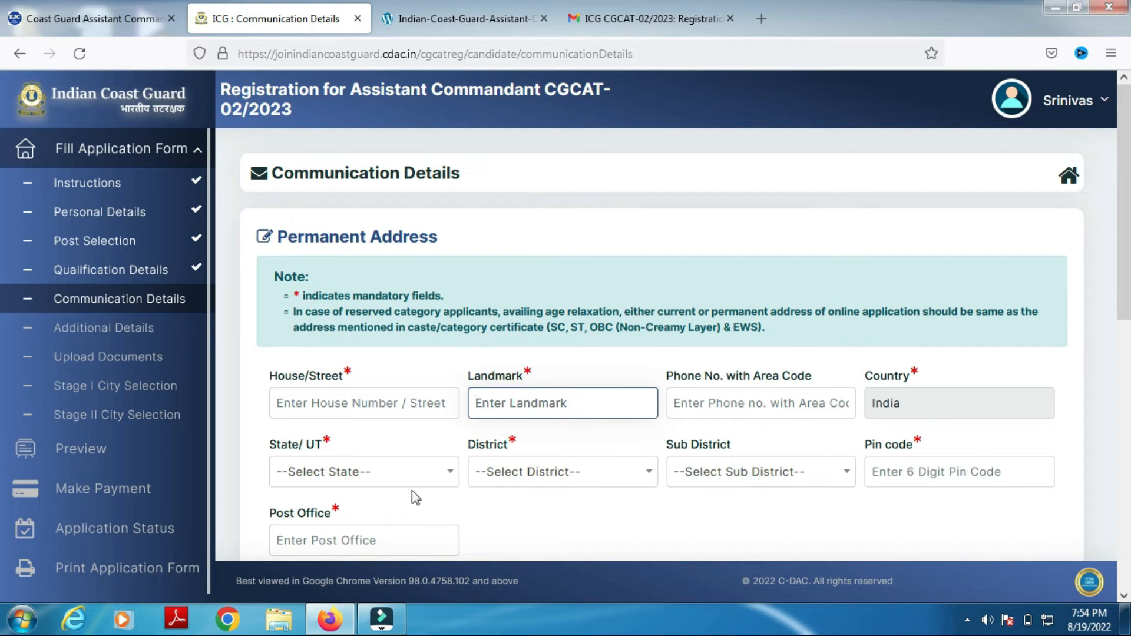
pyautogui.click(396, 474)
pyautogui.click(328, 377)
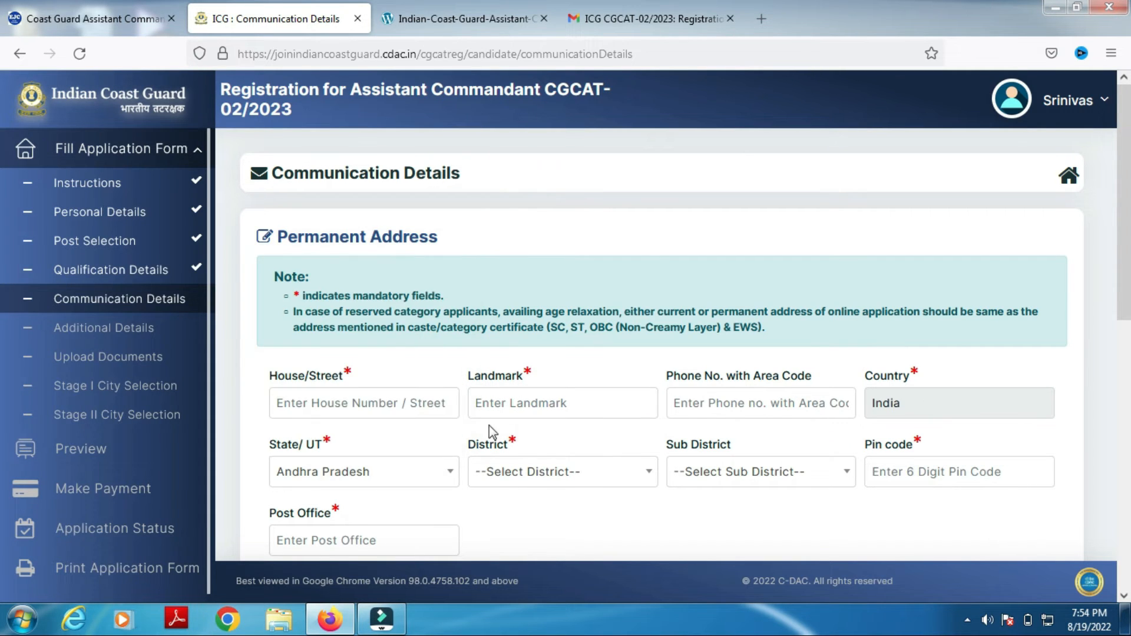
pyautogui.click(530, 471)
pyautogui.click(518, 360)
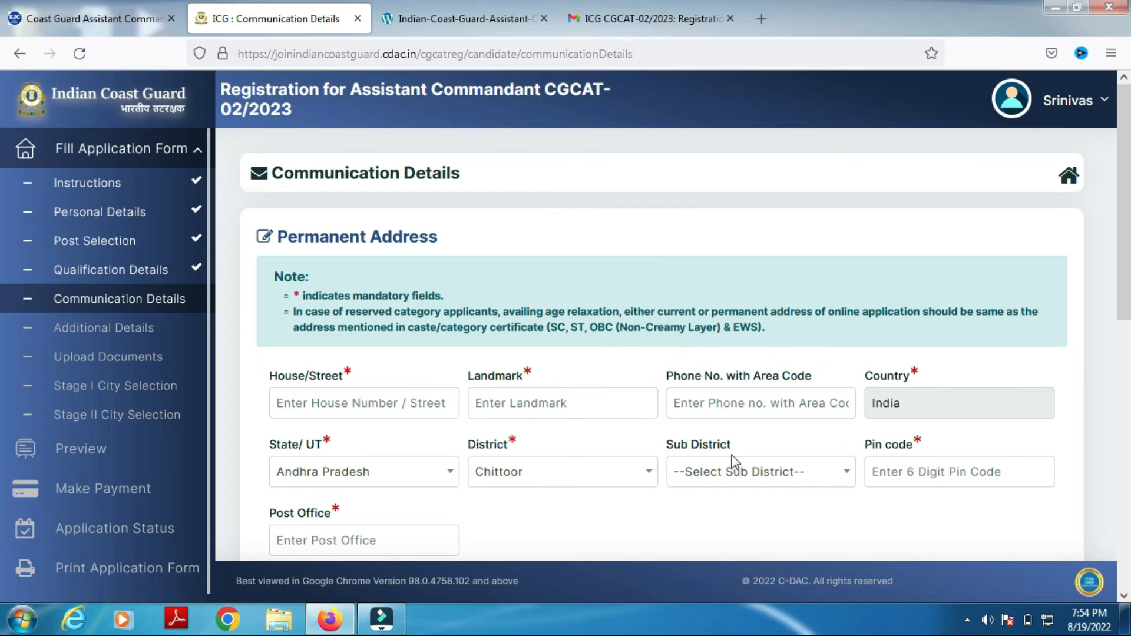
pyautogui.click(743, 473)
pyautogui.click(732, 334)
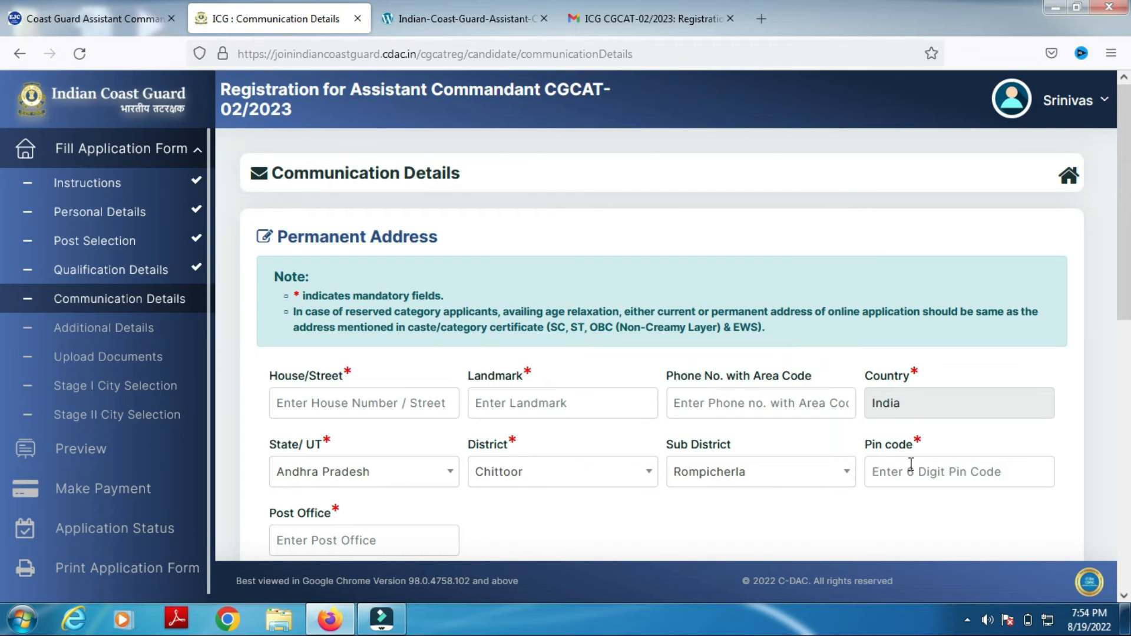
pyautogui.scroll(-1, 88, 430)
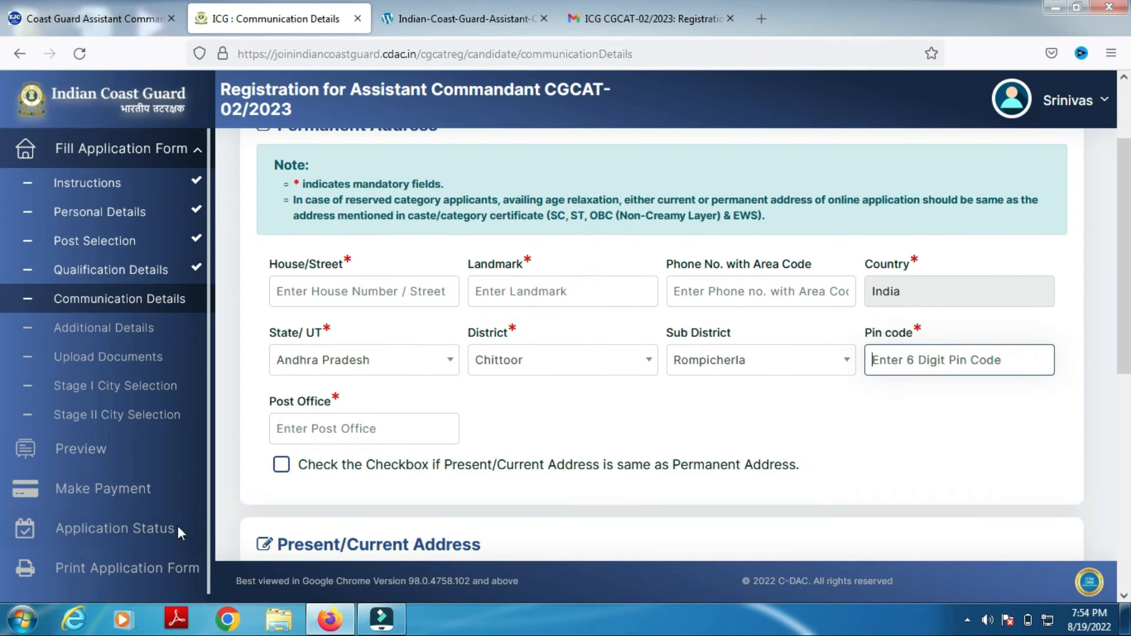
pyautogui.click(312, 435)
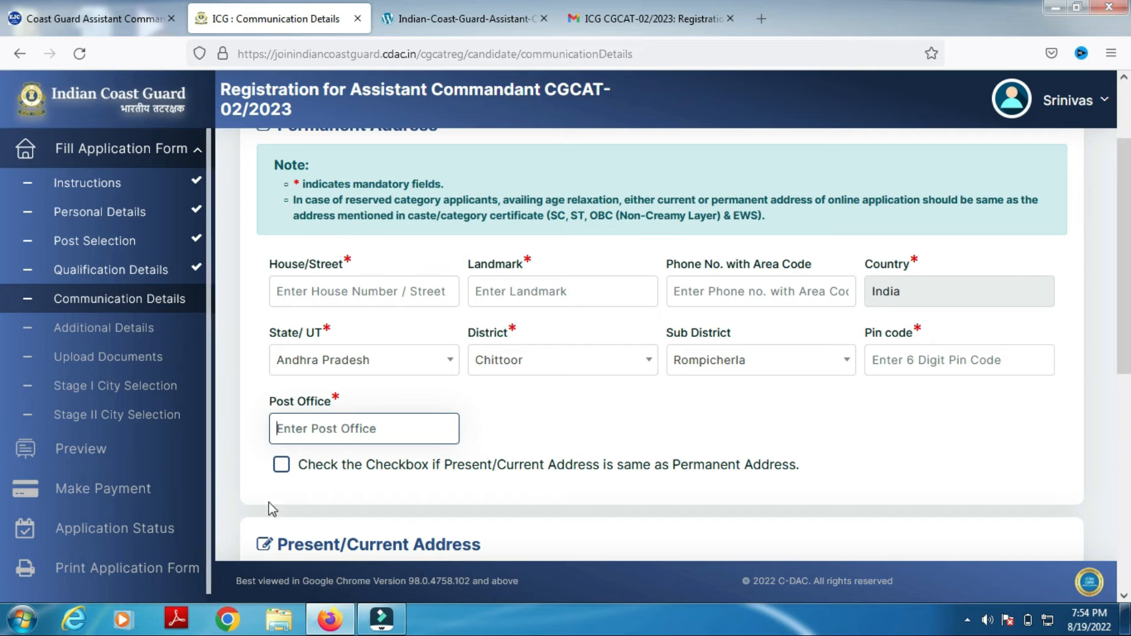
# Step: Set the domicile state to Andhra Pradesh, complete the applicant's address, and save the communication details
pyautogui.moveTo(1129, 218); pyautogui.dragTo(1129, 436)
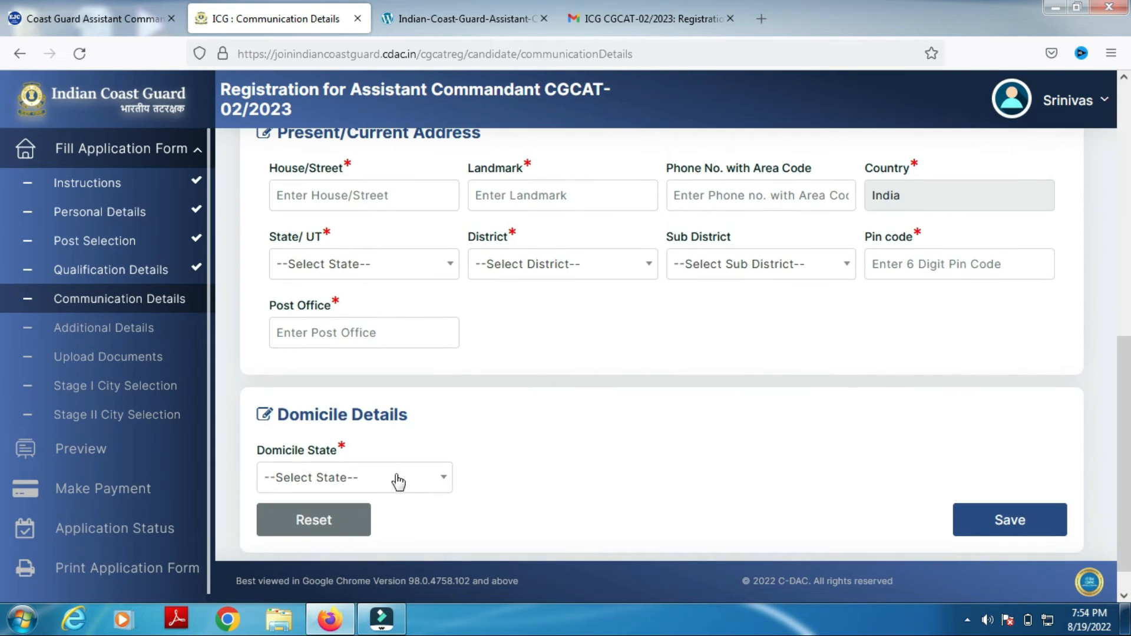
pyautogui.click(345, 486)
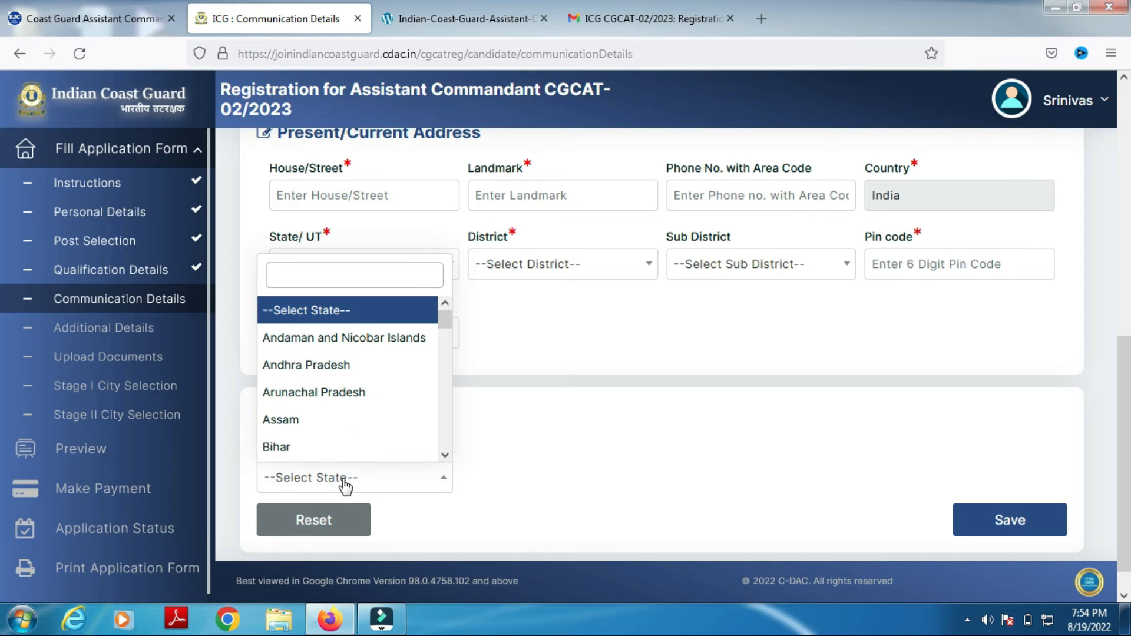
pyautogui.click(317, 364)
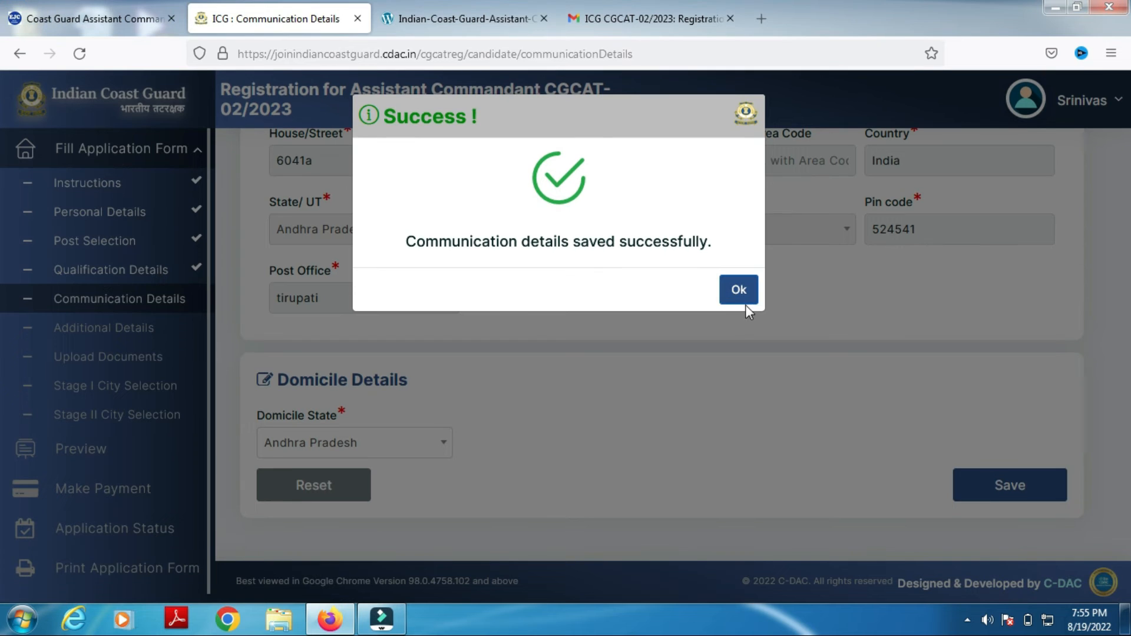
pyautogui.click(742, 305)
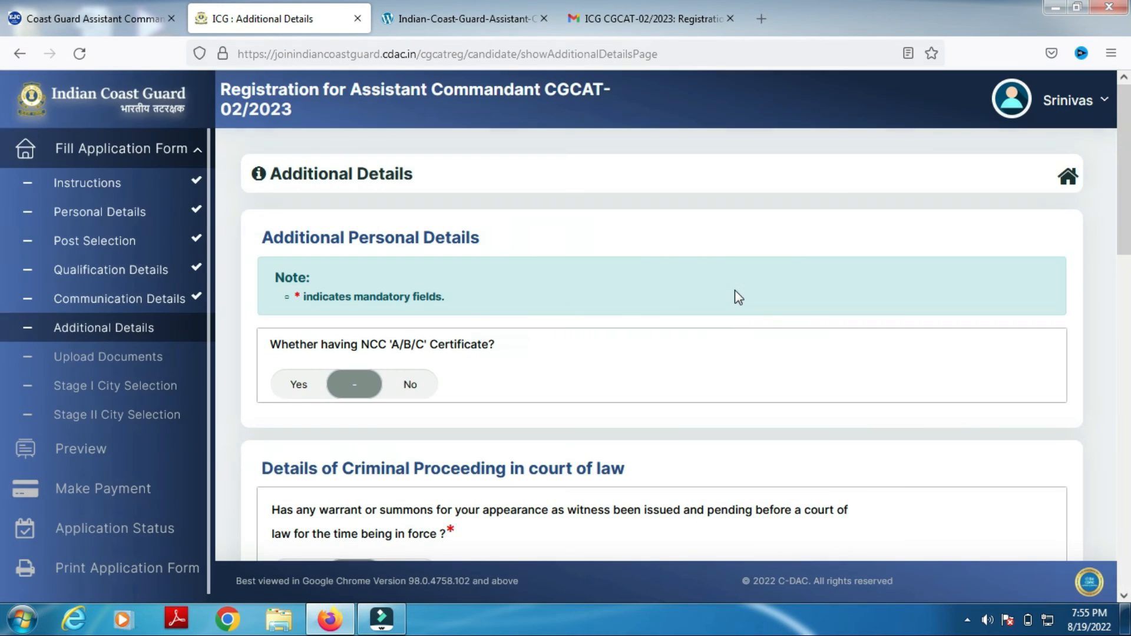
# Step: Answer No to the NCC certificate question and to all four questions about criminal proceedings in a court of law
pyautogui.click(412, 384)
pyautogui.scroll(-2, 3, 259)
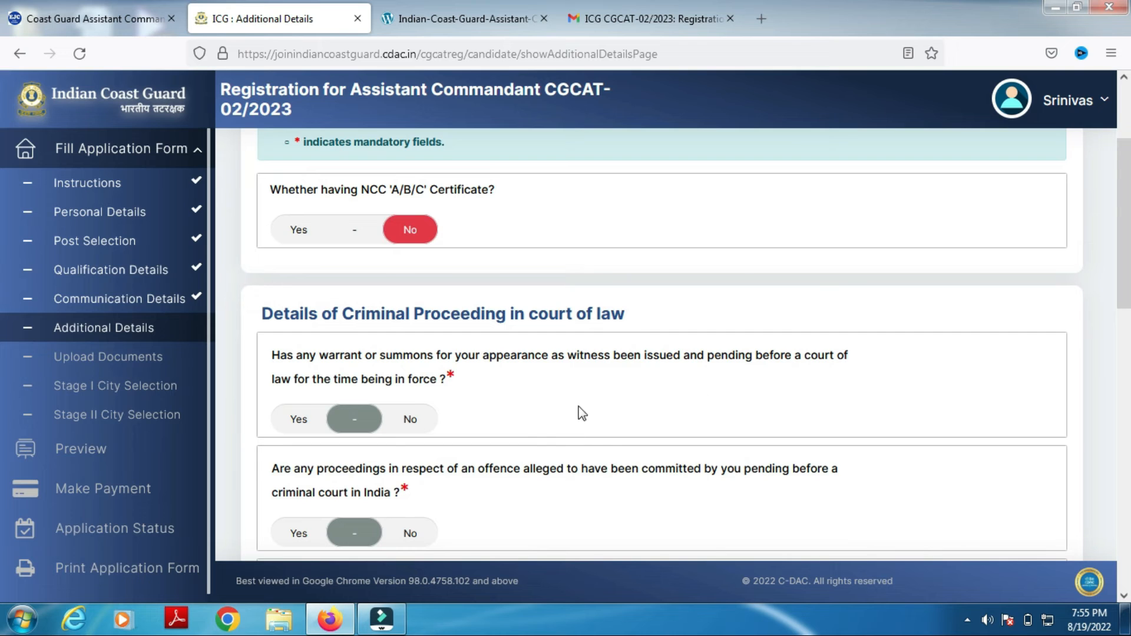
pyautogui.click(407, 419)
pyautogui.click(411, 533)
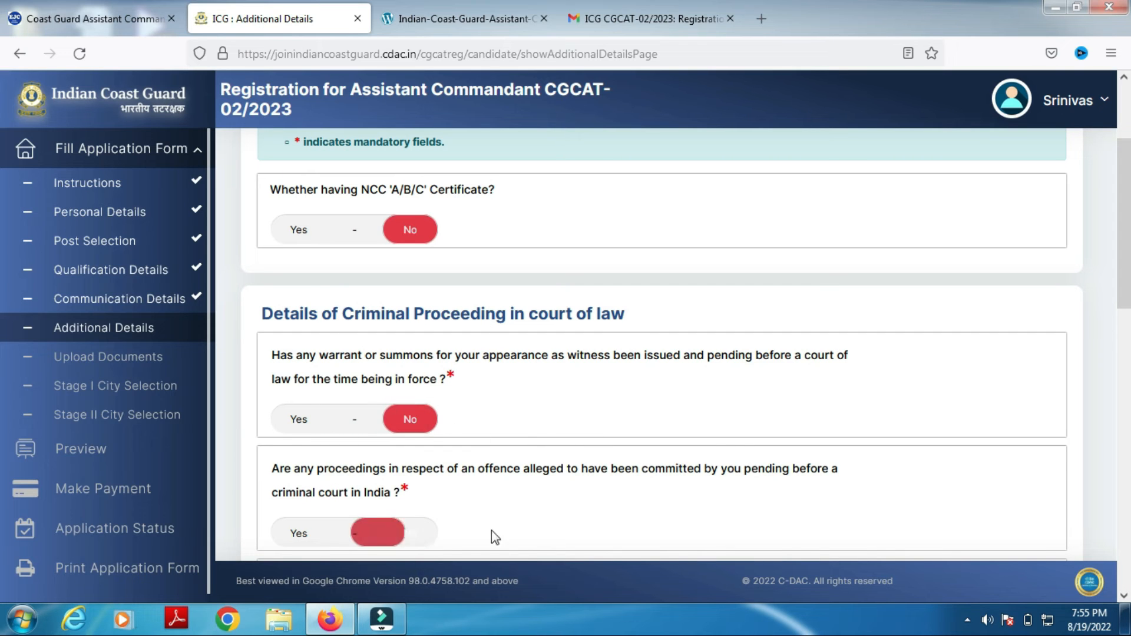
pyautogui.scroll(-2, 3, 259)
pyautogui.scroll(-3, 3, 265)
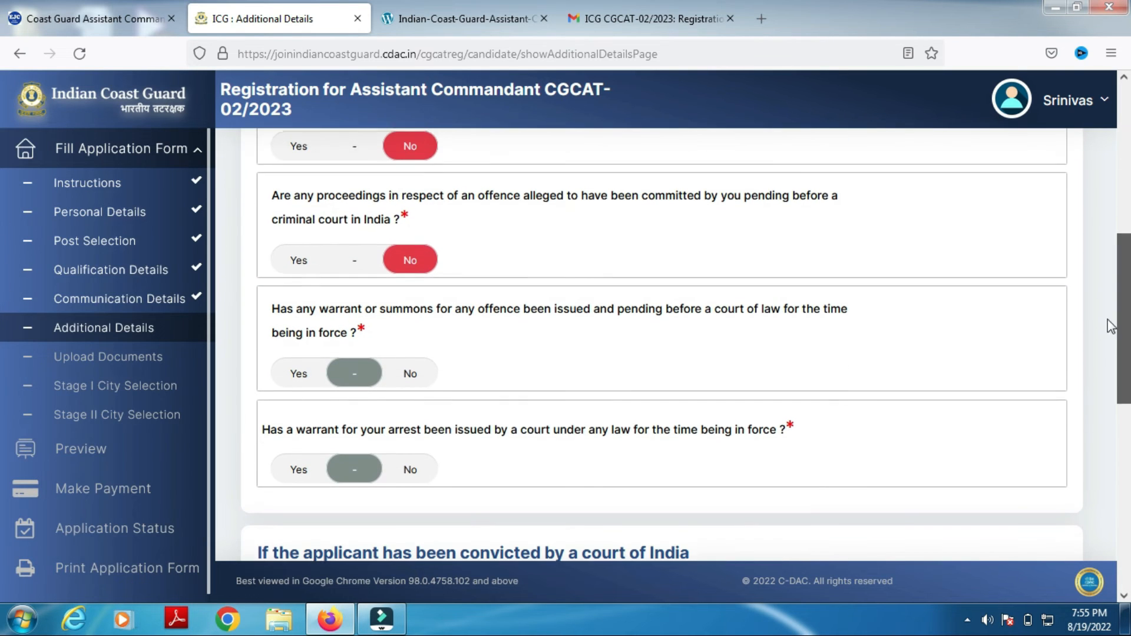
pyautogui.click(411, 371)
pyautogui.click(410, 468)
# Step: Answer No to both conviction questions and the recruitment debarment question, and save the additional details
pyautogui.scroll(-7, 410, 468)
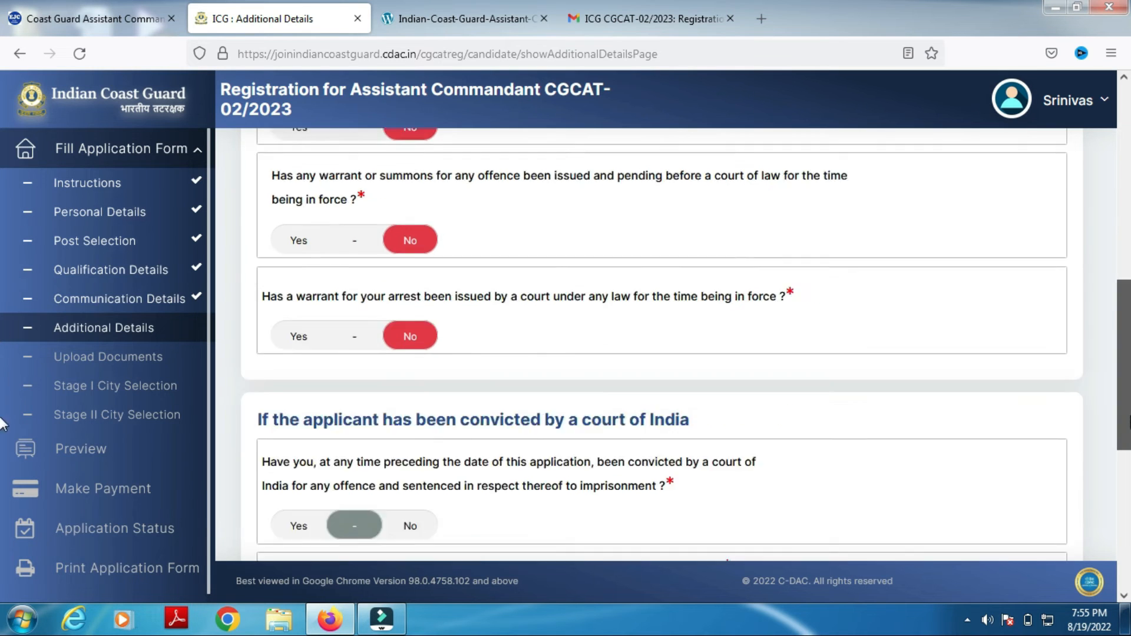
pyautogui.click(419, 260)
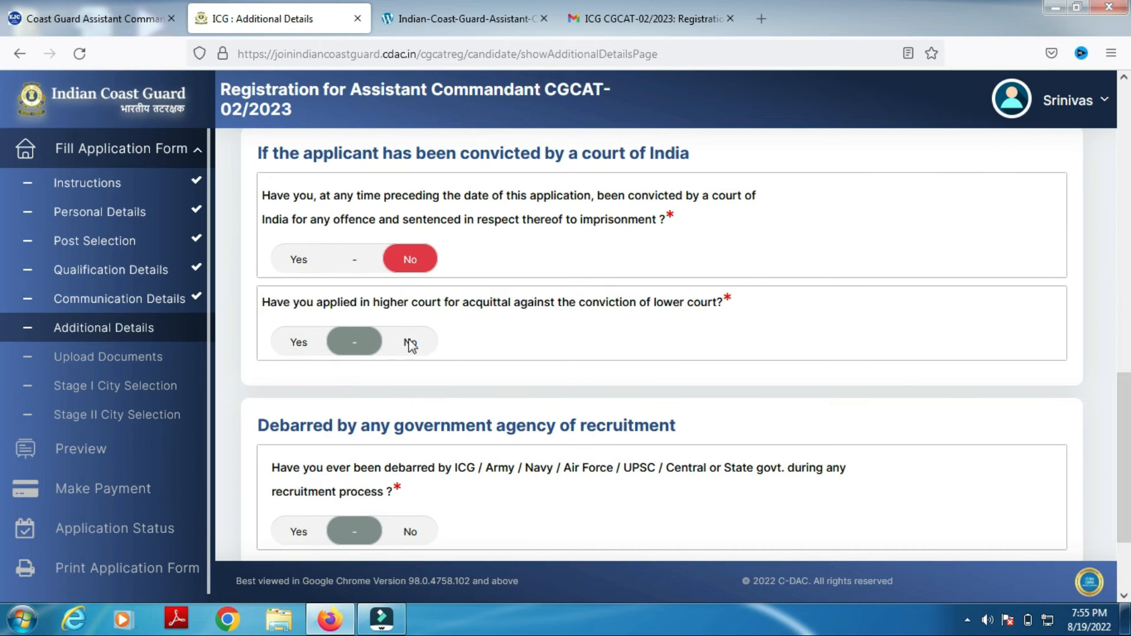
pyautogui.click(411, 341)
pyautogui.scroll(-2, 955, 550)
pyautogui.click(411, 401)
pyautogui.click(995, 483)
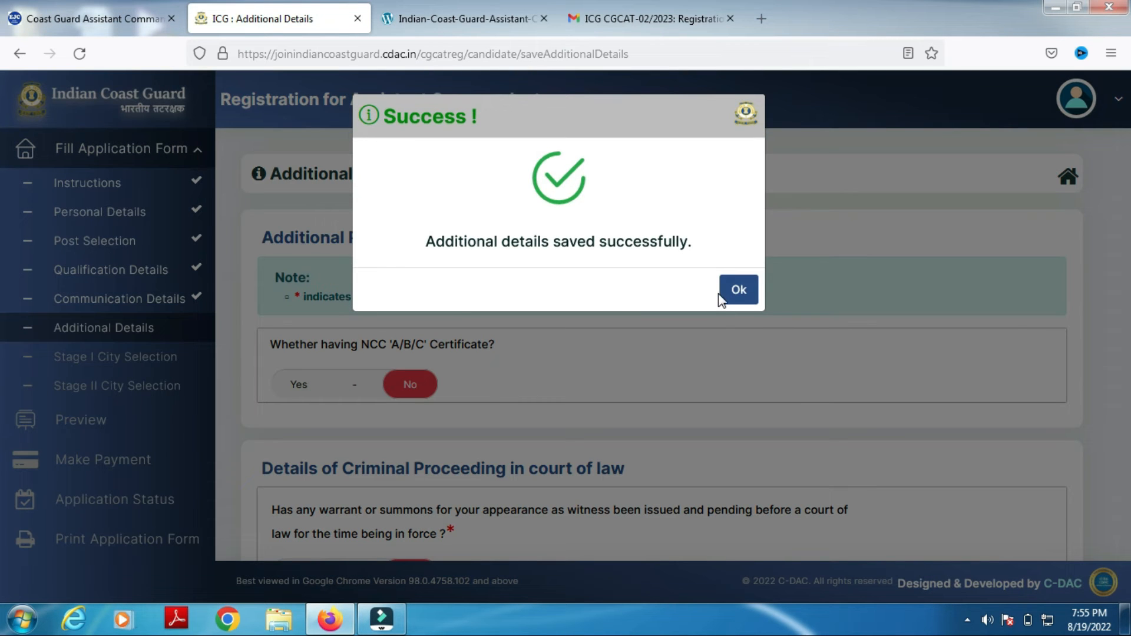
pyautogui.click(741, 288)
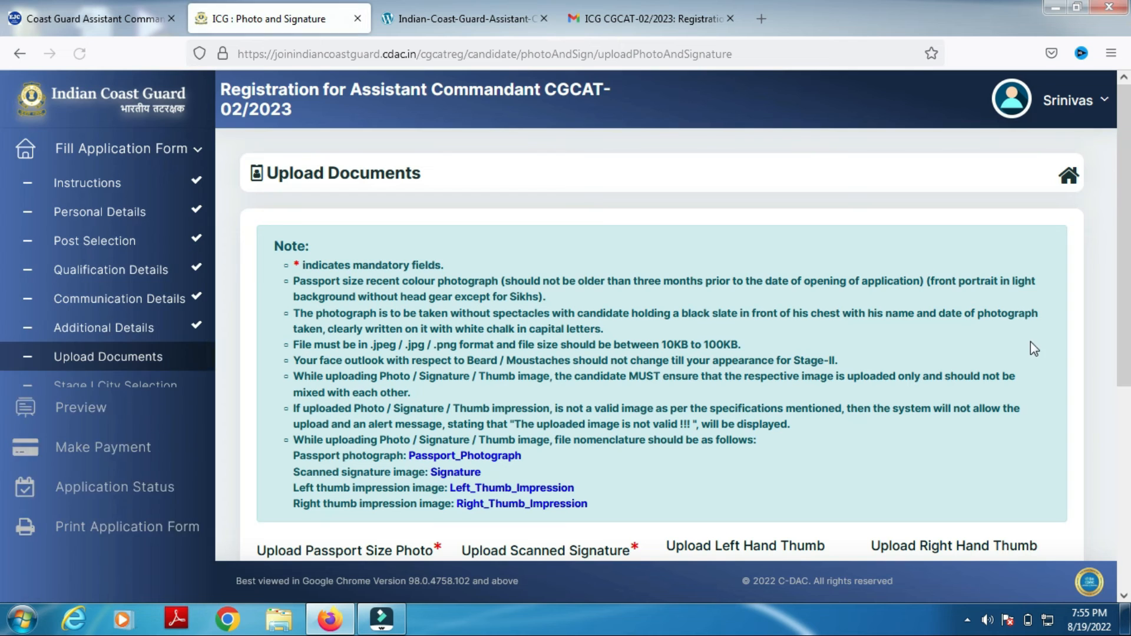
# Step: Examine the file requirements and upload fields for the passport photo, signature and thumb impressions
pyautogui.scroll(-3, 3, 330)
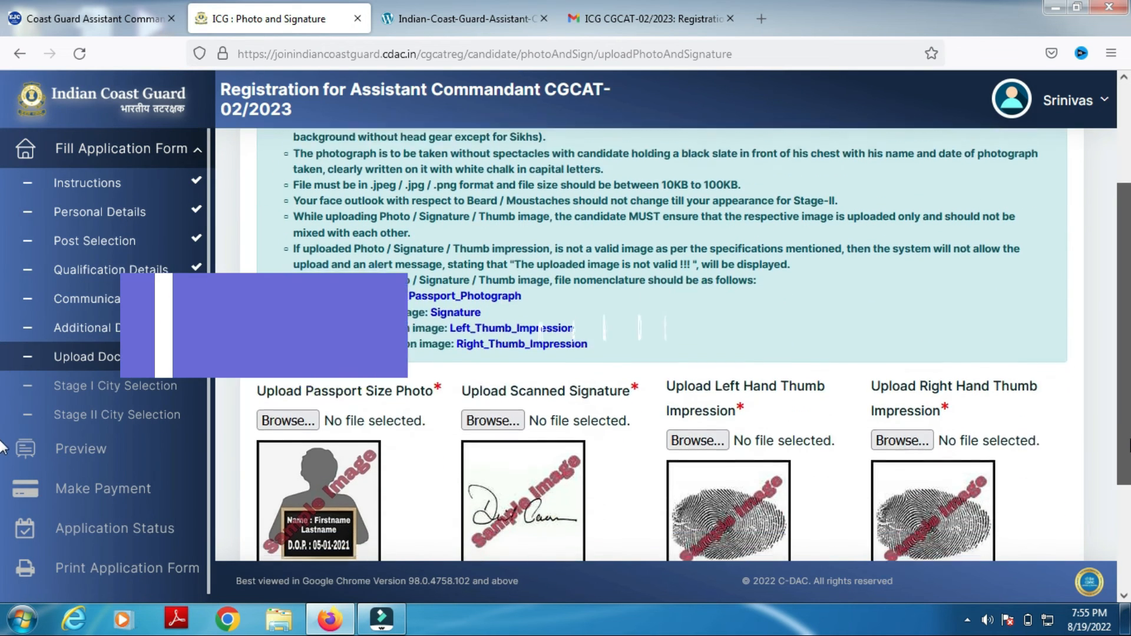
pyautogui.scroll(-2, 2, 448)
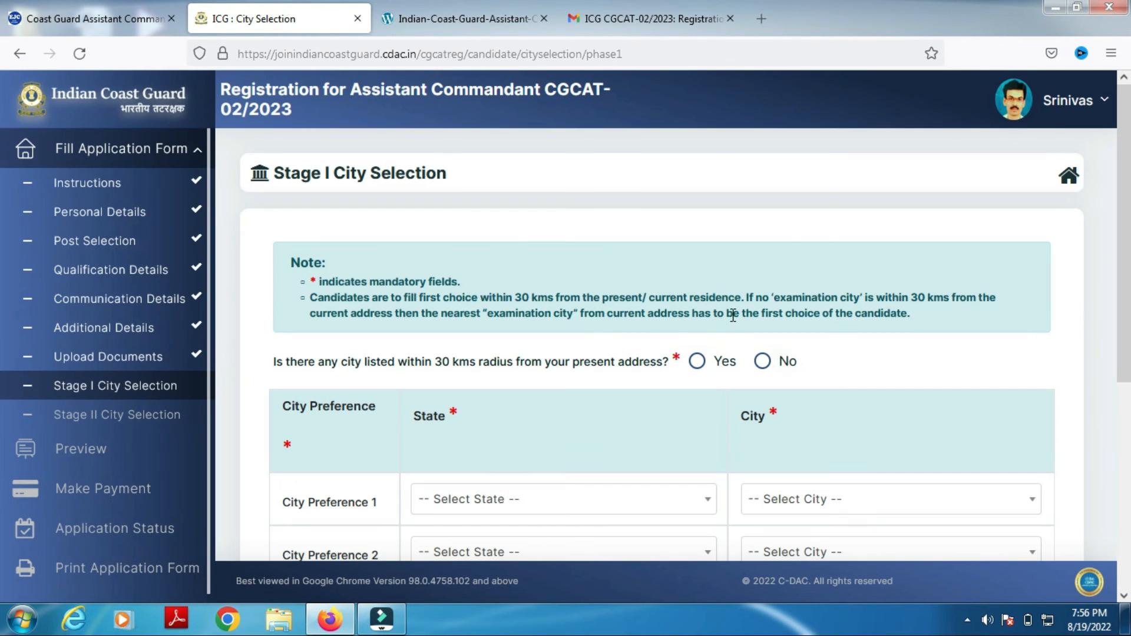
# Step: Set the first Stage I city preference to Tirupati, Andhra Pradesh, and answer No to having a listed city within 30 kms
pyautogui.scroll(-1, 3, 289)
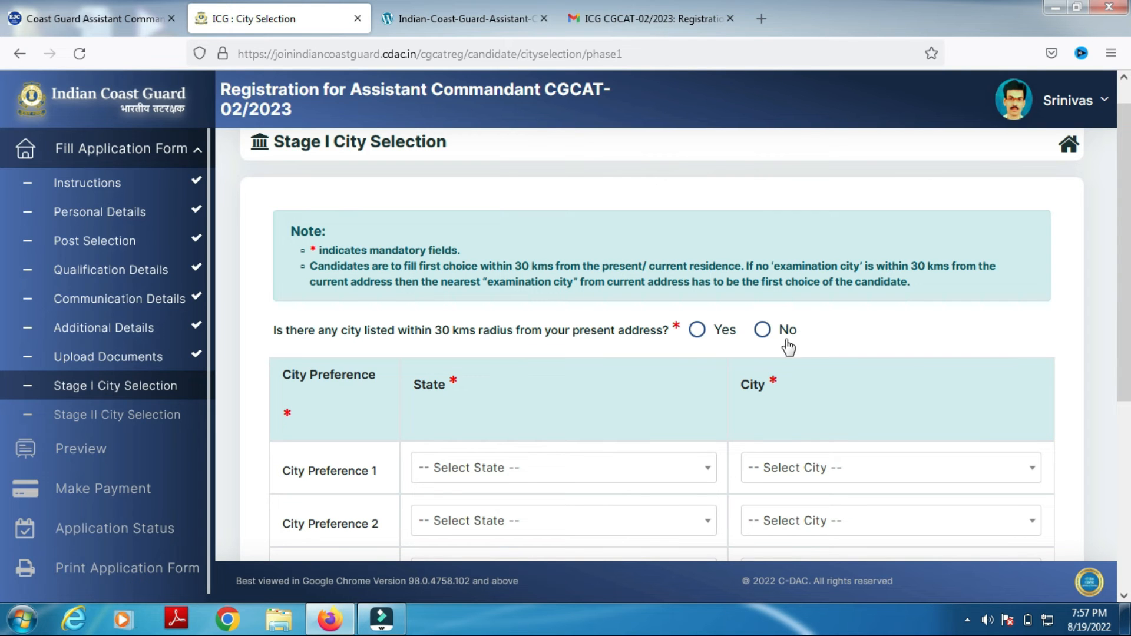
pyautogui.scroll(-2, 1109, 365)
pyautogui.click(494, 412)
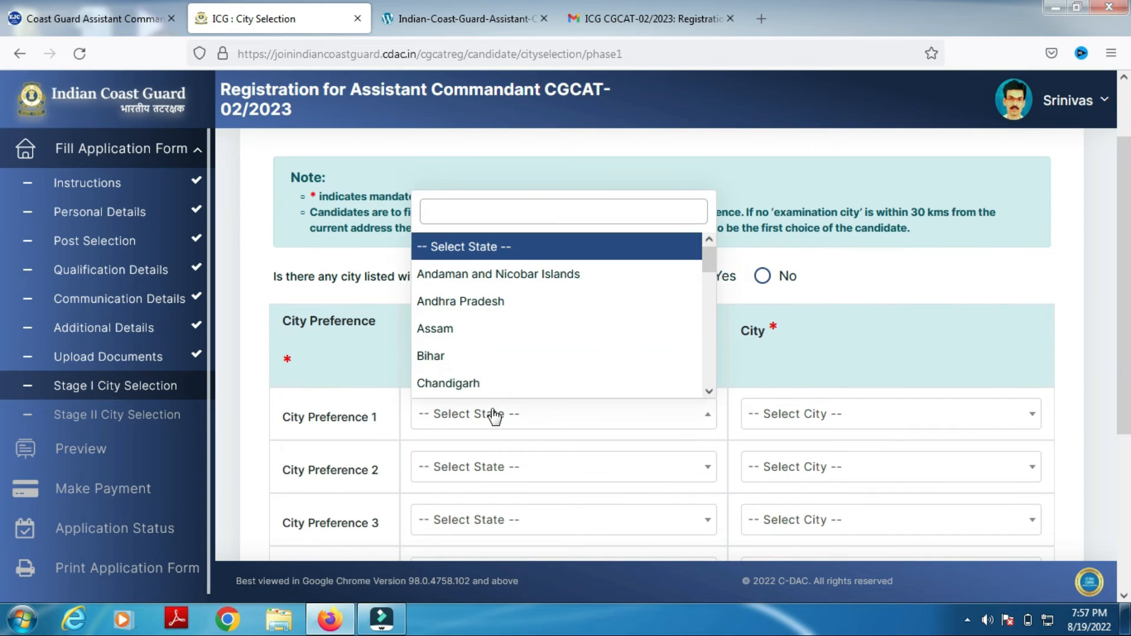
pyautogui.click(475, 304)
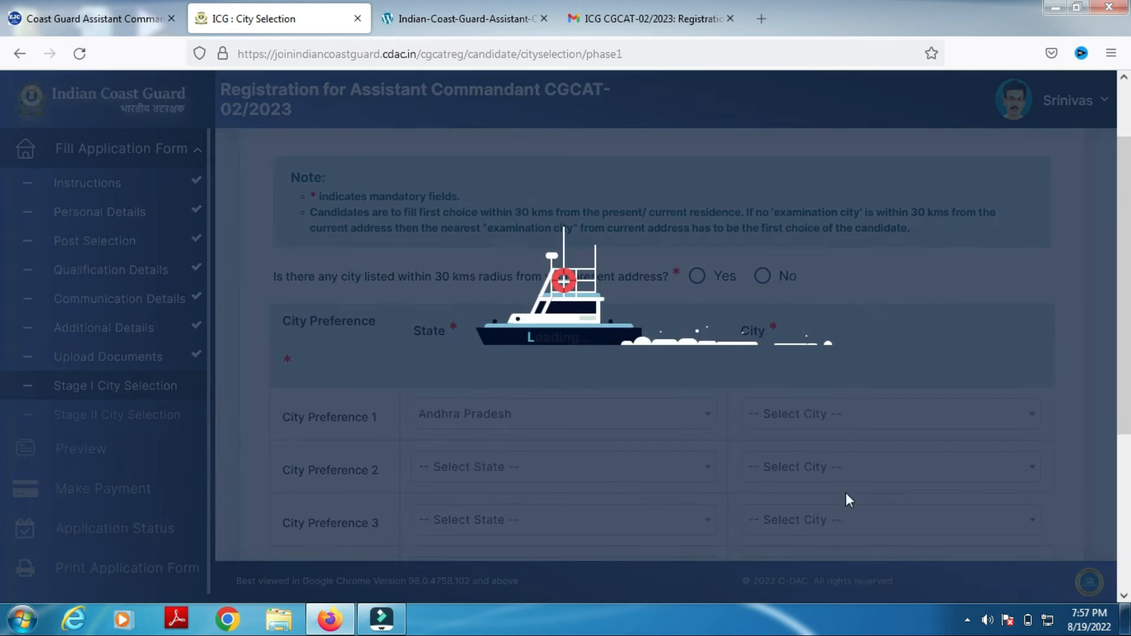
pyautogui.click(815, 419)
pyautogui.click(789, 514)
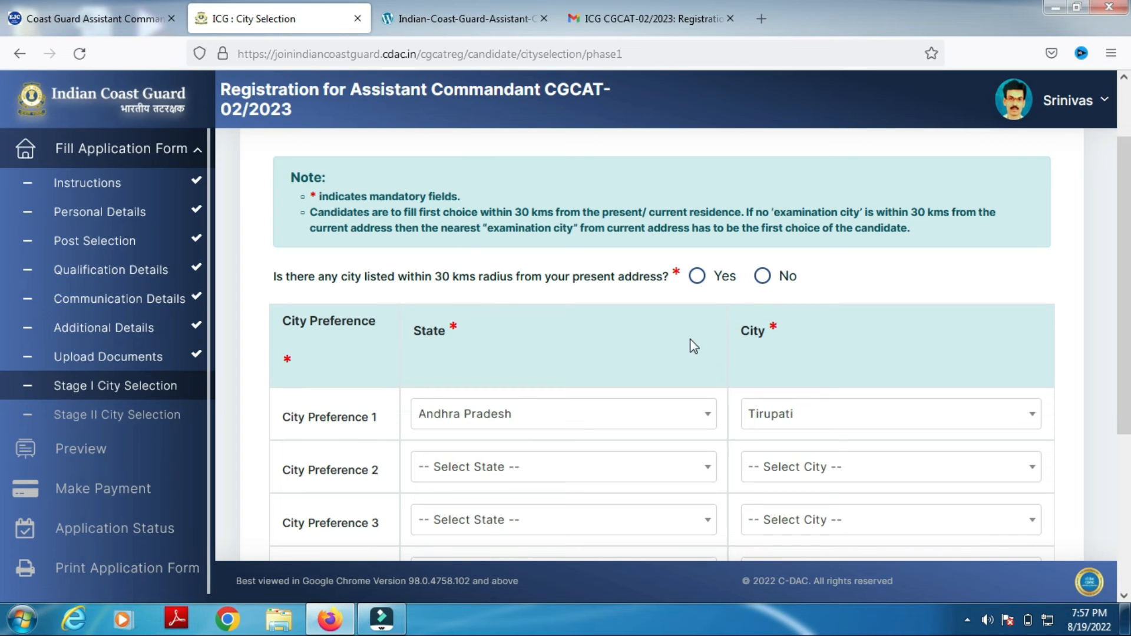
pyautogui.click(762, 277)
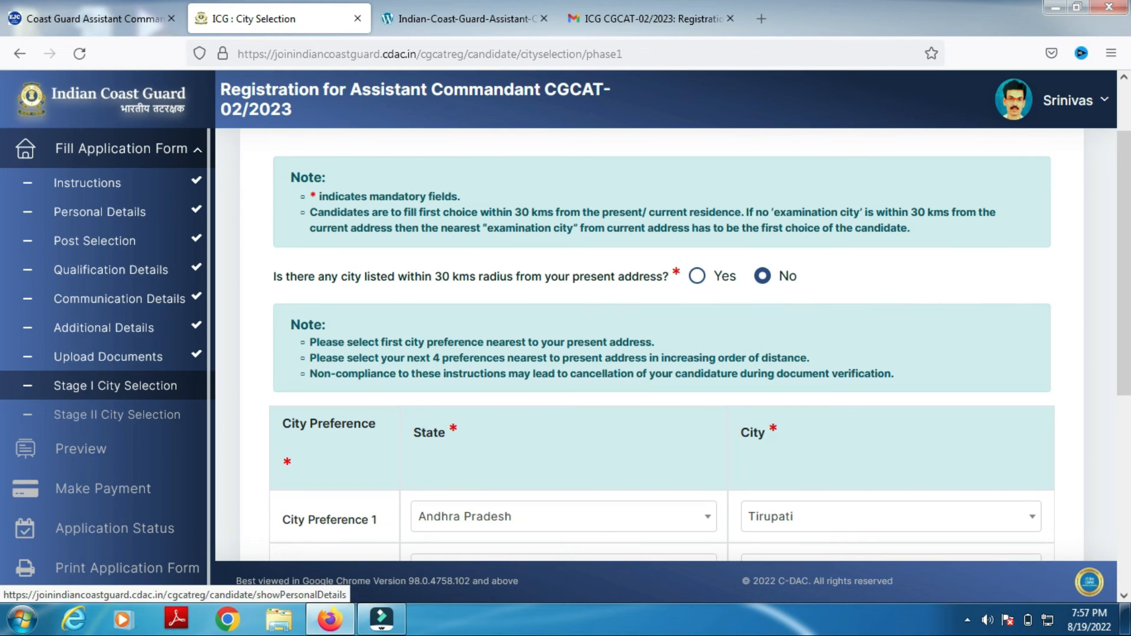
# Step: Set the second Stage I city preference to Vijayawada in Andhra Pradesh
pyautogui.scroll(-4, 3, 439)
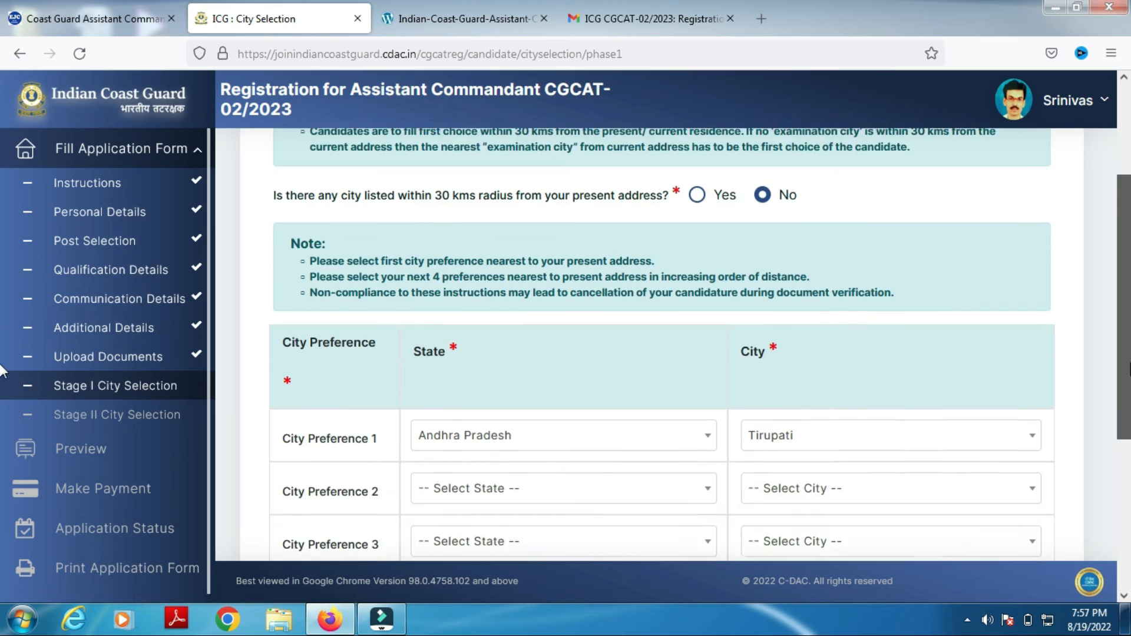
pyautogui.scroll(-1, 3, 442)
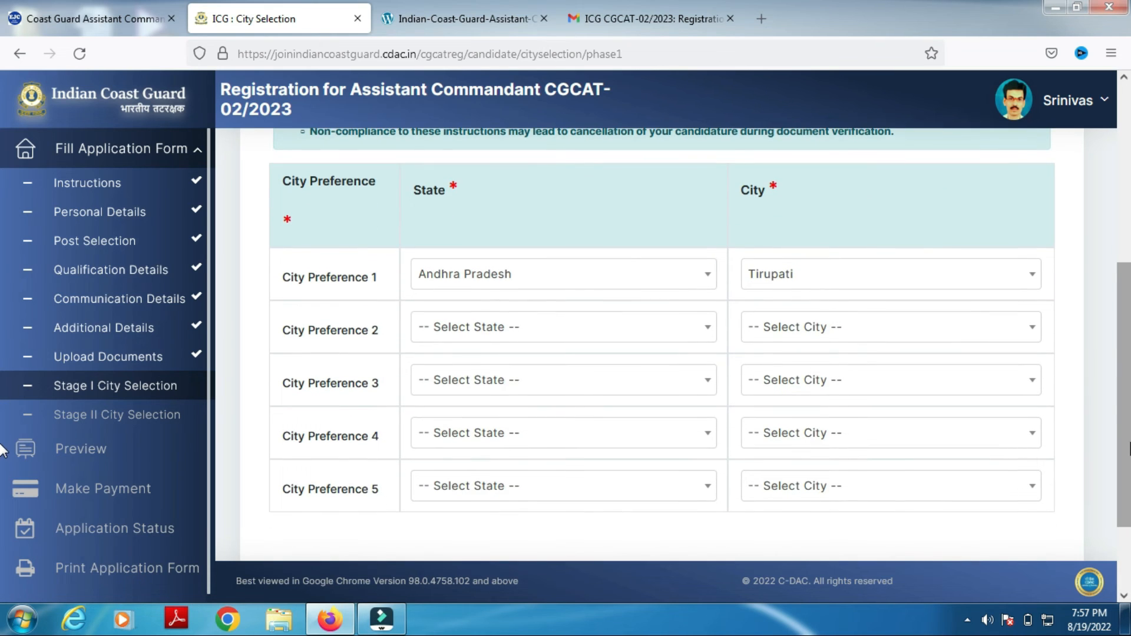
pyautogui.scroll(6, 3, 439)
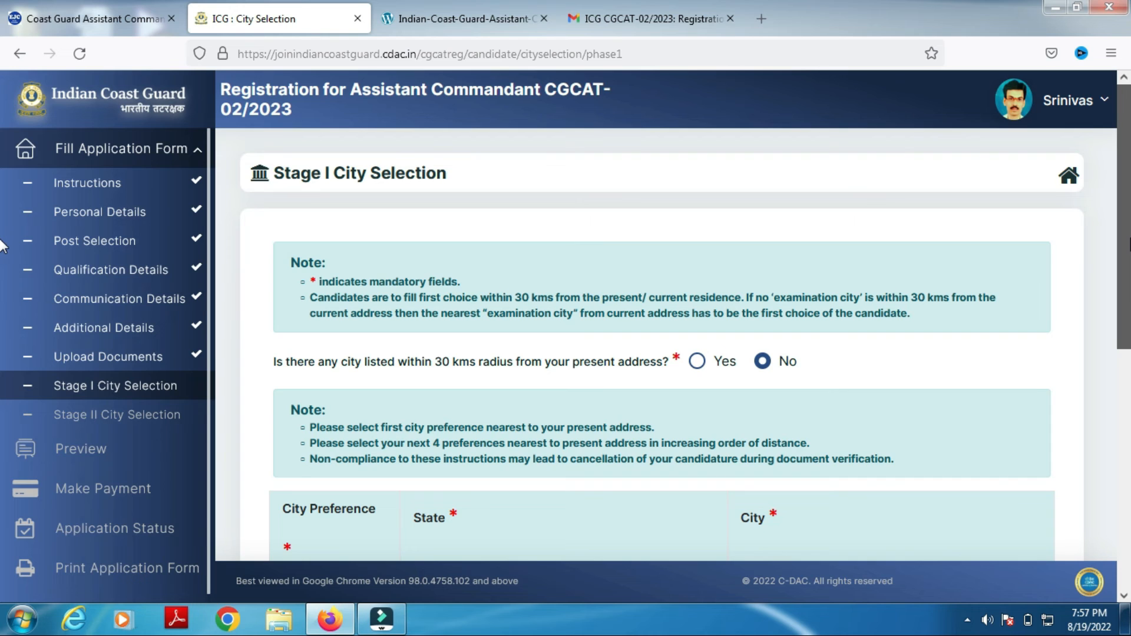
pyautogui.scroll(-5, 1122, 430)
pyautogui.moveTo(1123, 430); pyautogui.dragTo(1123, 455)
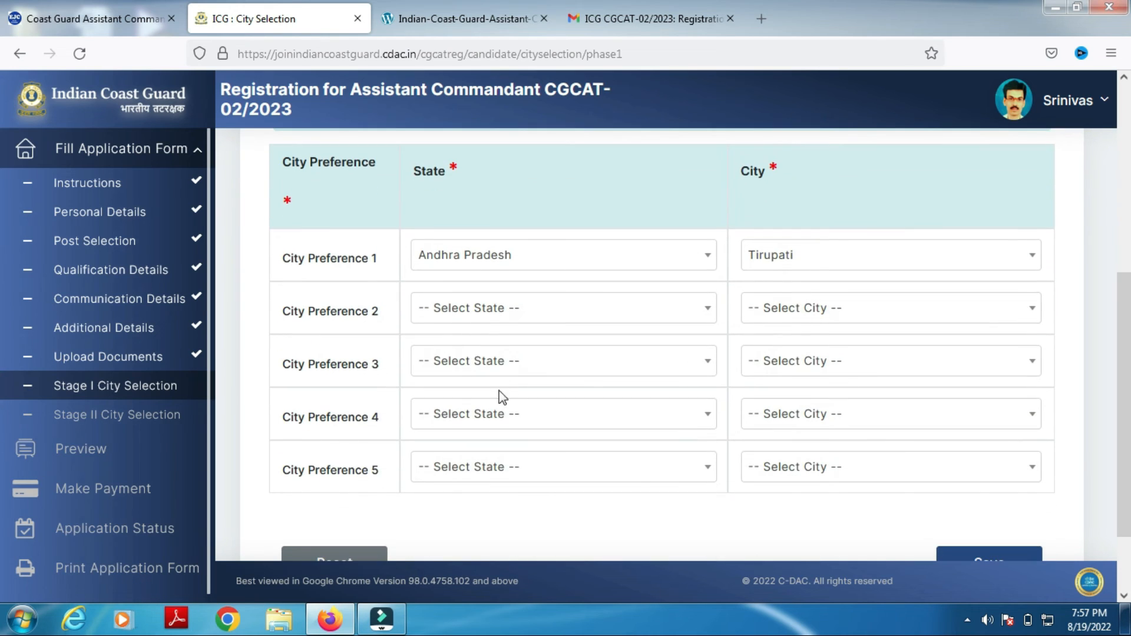
pyautogui.click(514, 323)
pyautogui.click(479, 434)
pyautogui.click(789, 310)
pyautogui.click(776, 431)
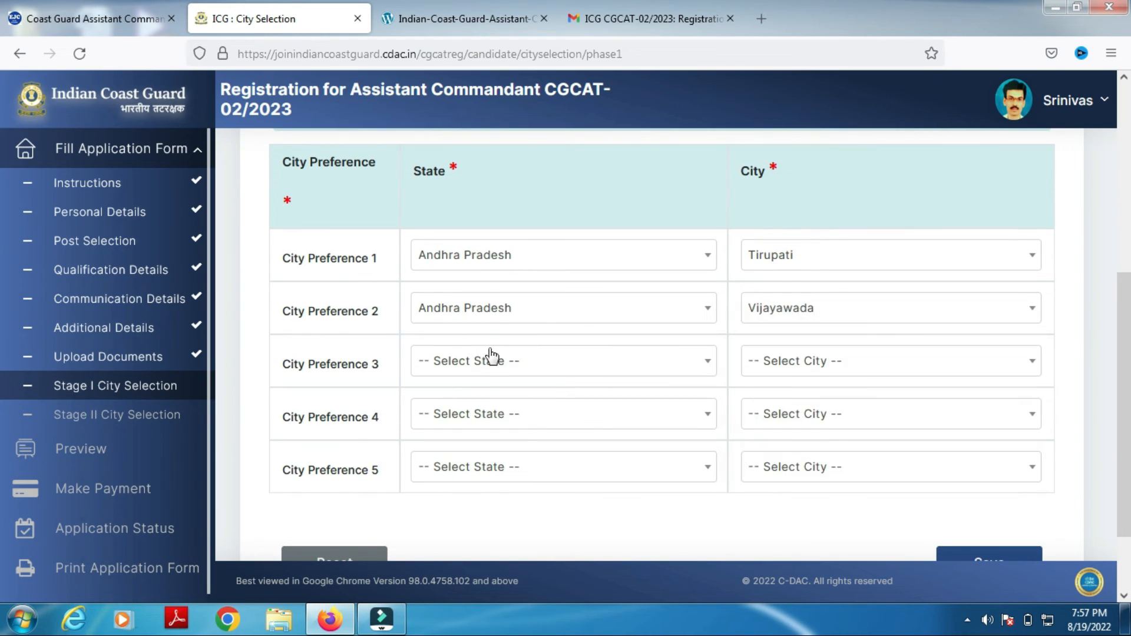
# Step: Set the third Stage I city preference to Visakhapatnam, Andhra Pradesh, then fill the remaining preferences and save the Stage I city selection
pyautogui.click(493, 361)
pyautogui.click(465, 487)
pyautogui.click(808, 361)
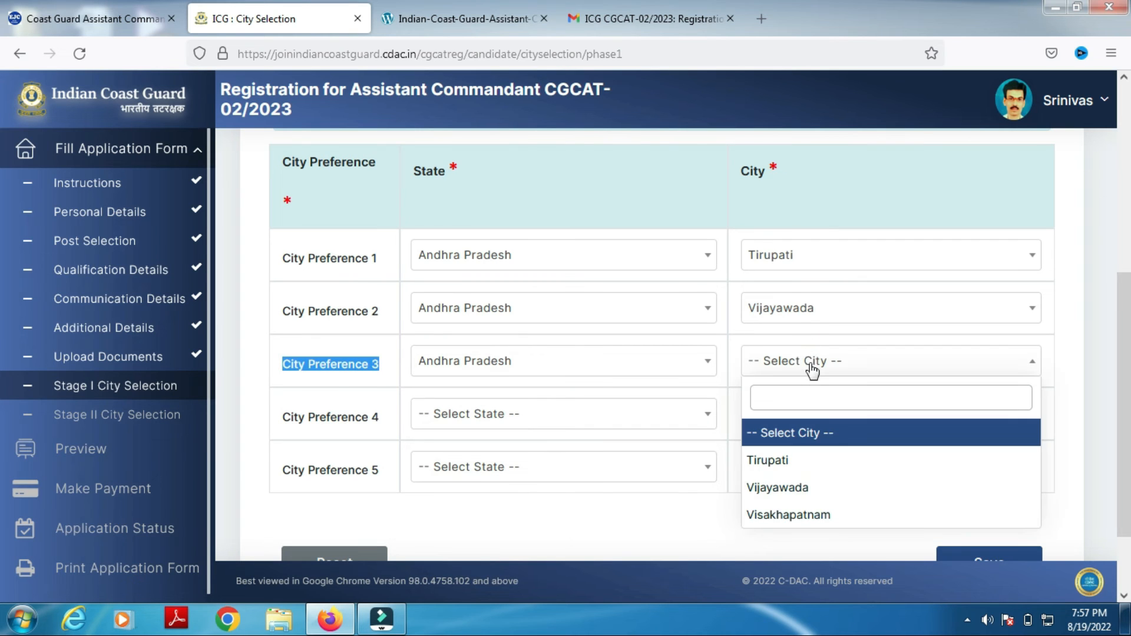
pyautogui.click(797, 515)
pyautogui.click(498, 423)
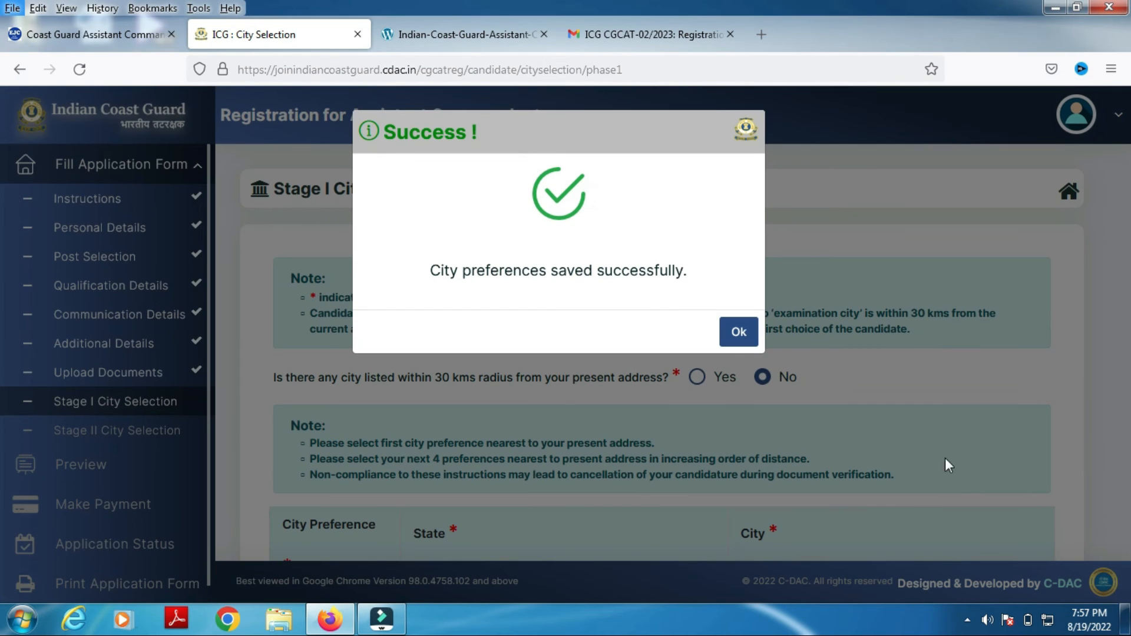
pyautogui.click(752, 332)
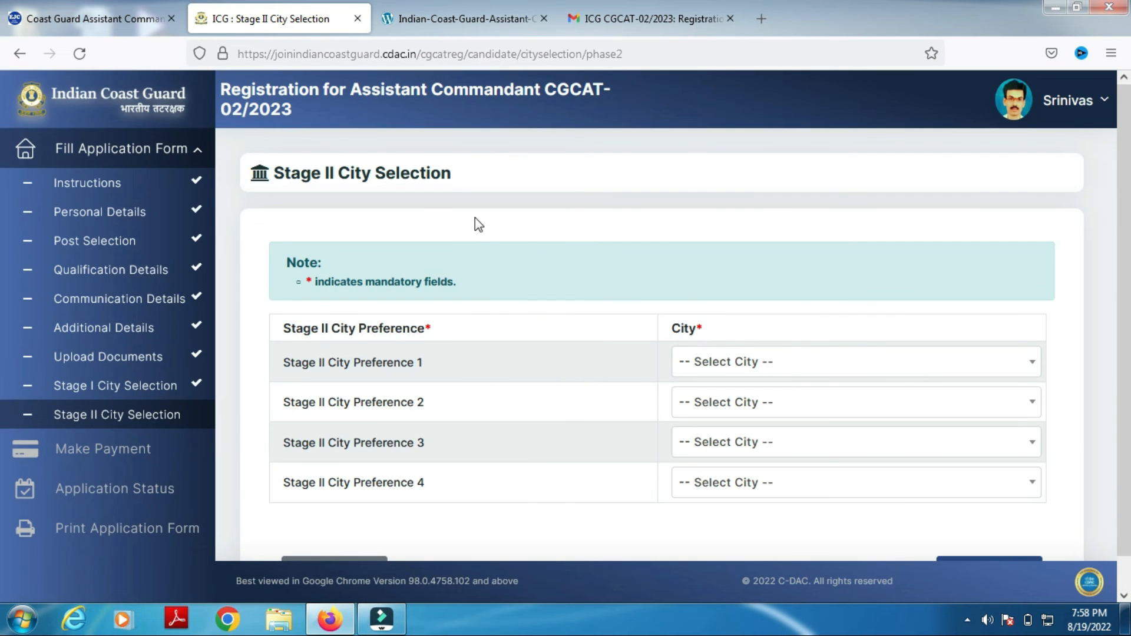
# Step: Set the first Stage II city preference to Noida and the second to Goa
pyautogui.click(860, 361)
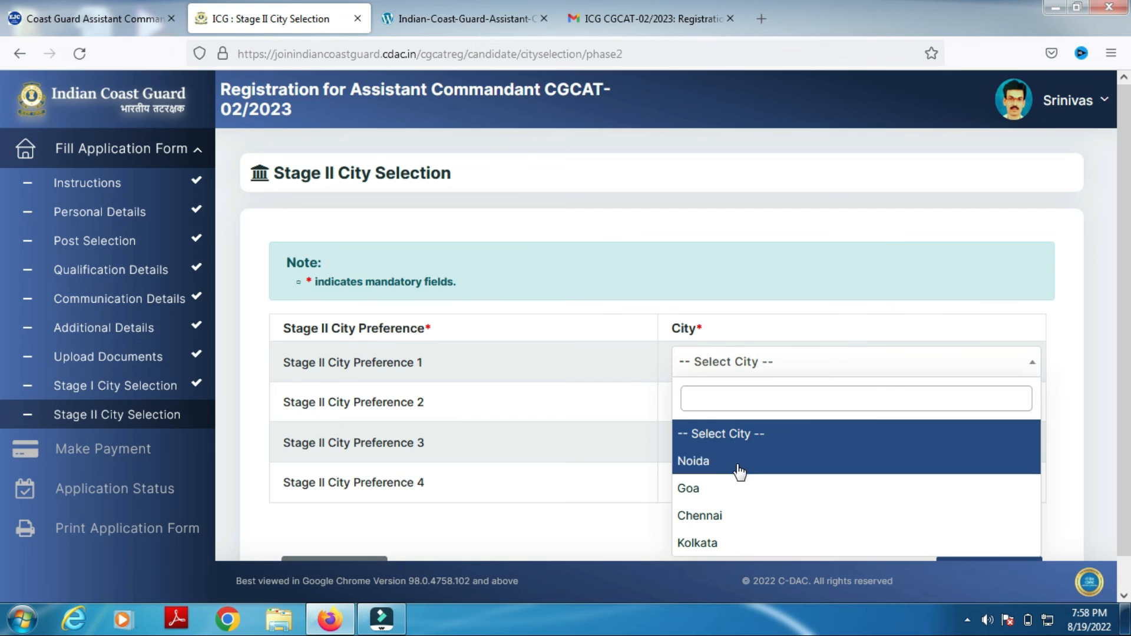
pyautogui.click(737, 463)
pyautogui.click(757, 413)
pyautogui.click(707, 528)
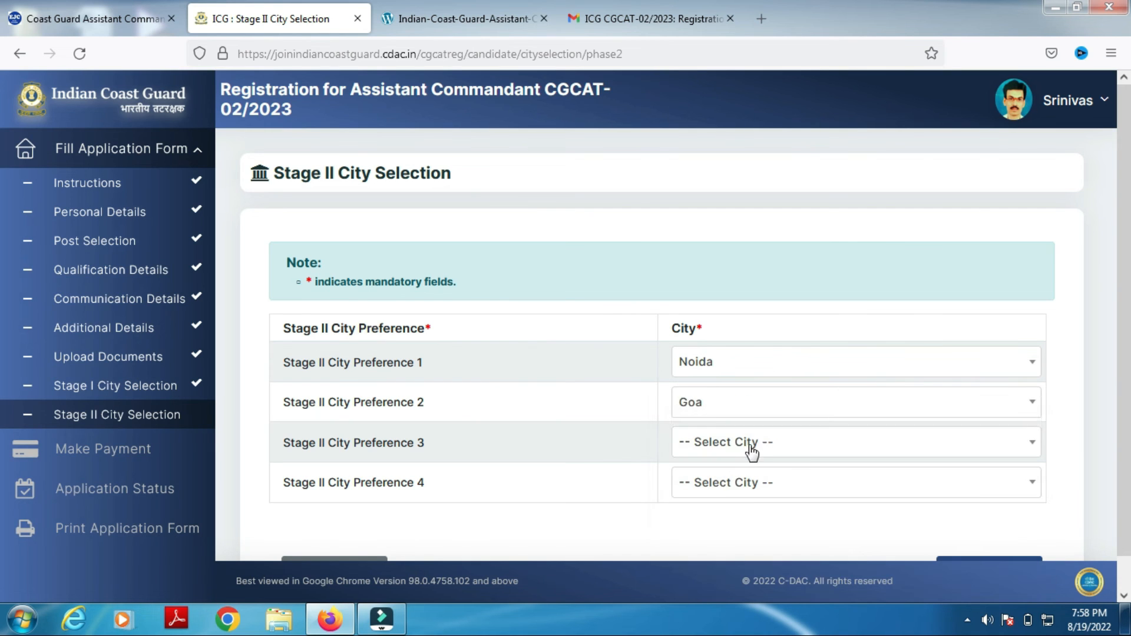
# Step: Set the third Stage II city preference to Chennai and the fourth to Kolkata, and save the Stage II city selection
pyautogui.click(748, 449)
pyautogui.click(730, 386)
pyautogui.click(711, 488)
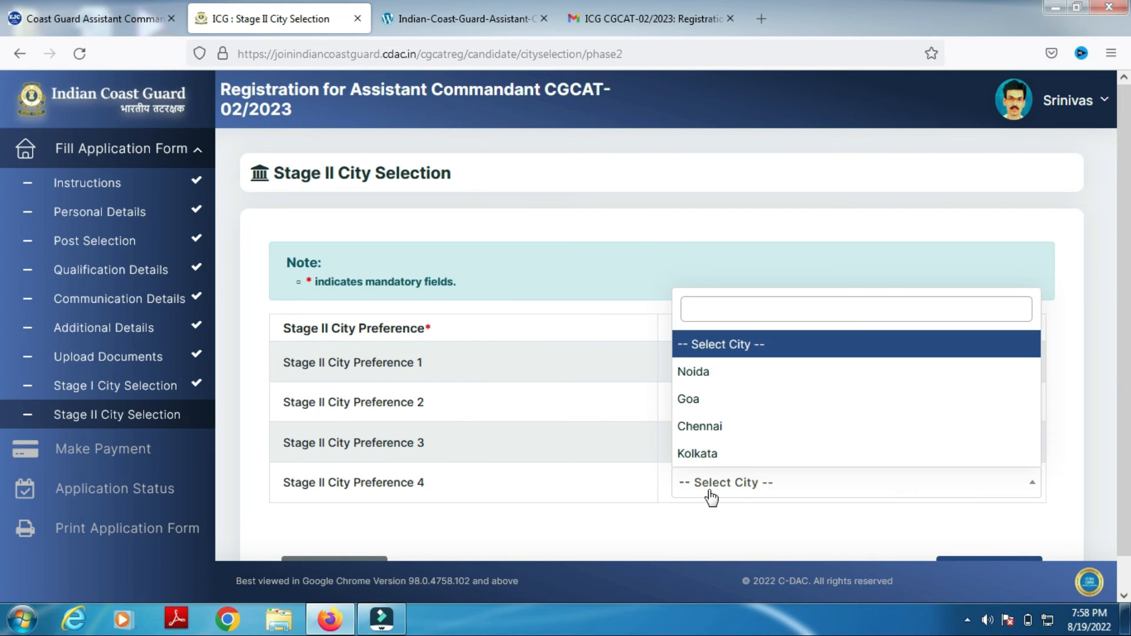
pyautogui.click(727, 454)
pyautogui.scroll(-1, 1090, 523)
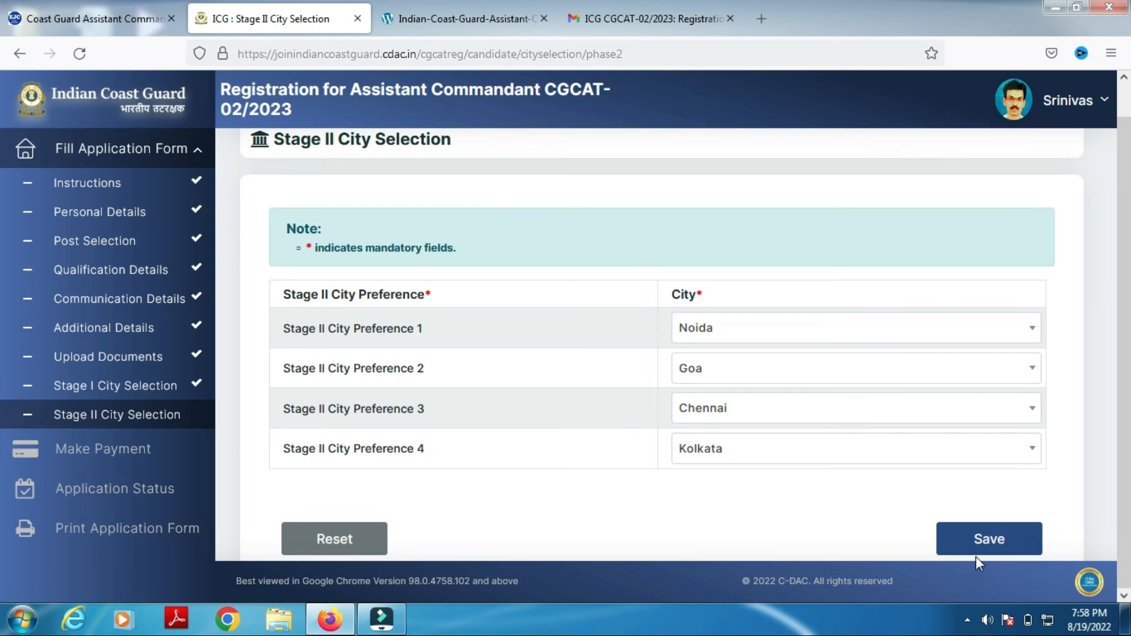
pyautogui.click(980, 534)
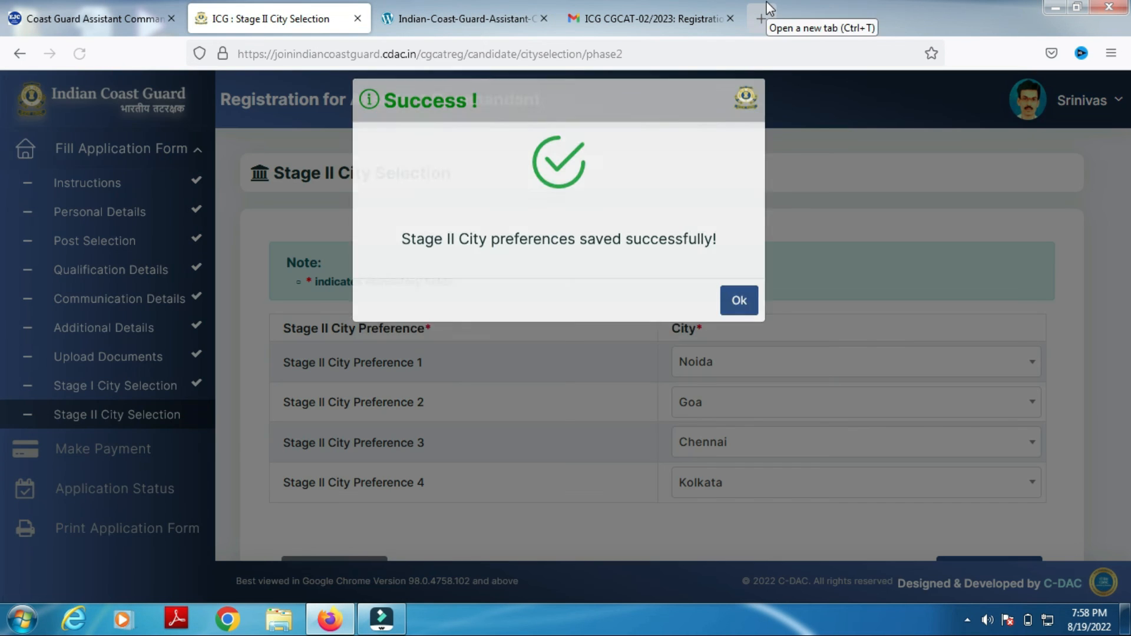
pyautogui.click(741, 314)
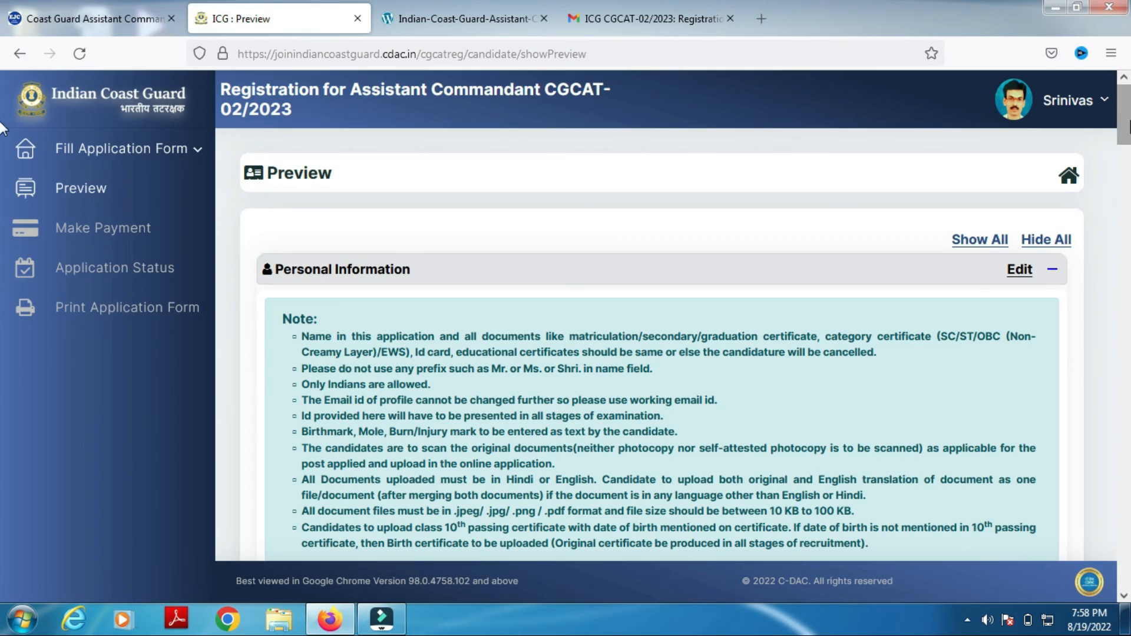
# Step: Enter hyderabad as the city in the Declaration section of the application preview
pyautogui.scroll(-10, 1, 188)
pyautogui.scroll(-20, 1, 187)
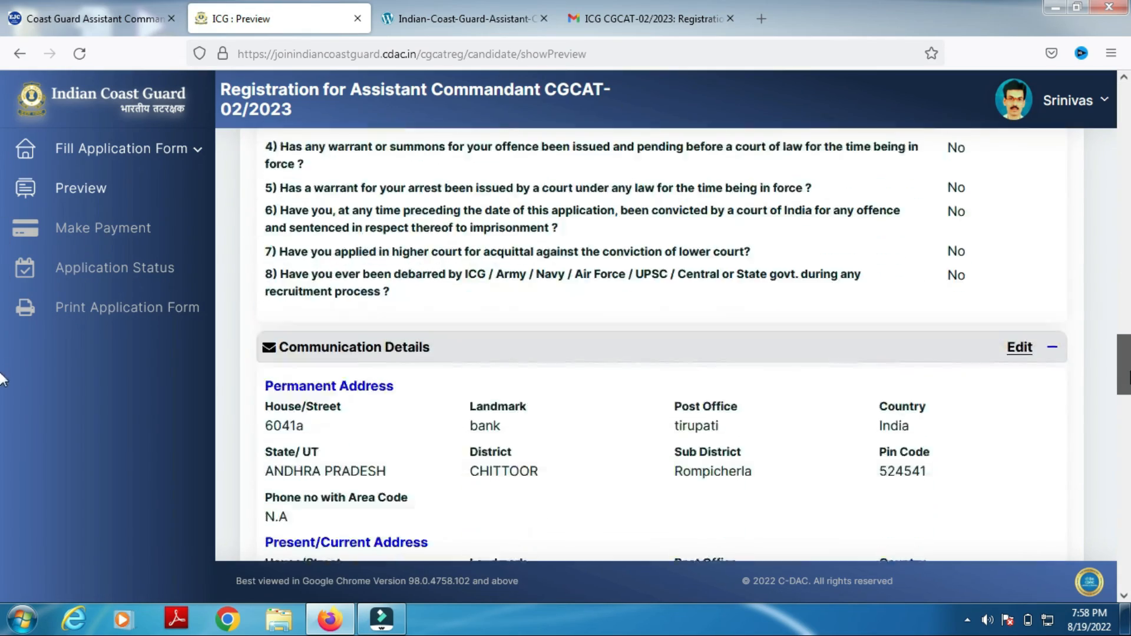
pyautogui.scroll(-8, 2, 513)
pyautogui.scroll(9, 554, 318)
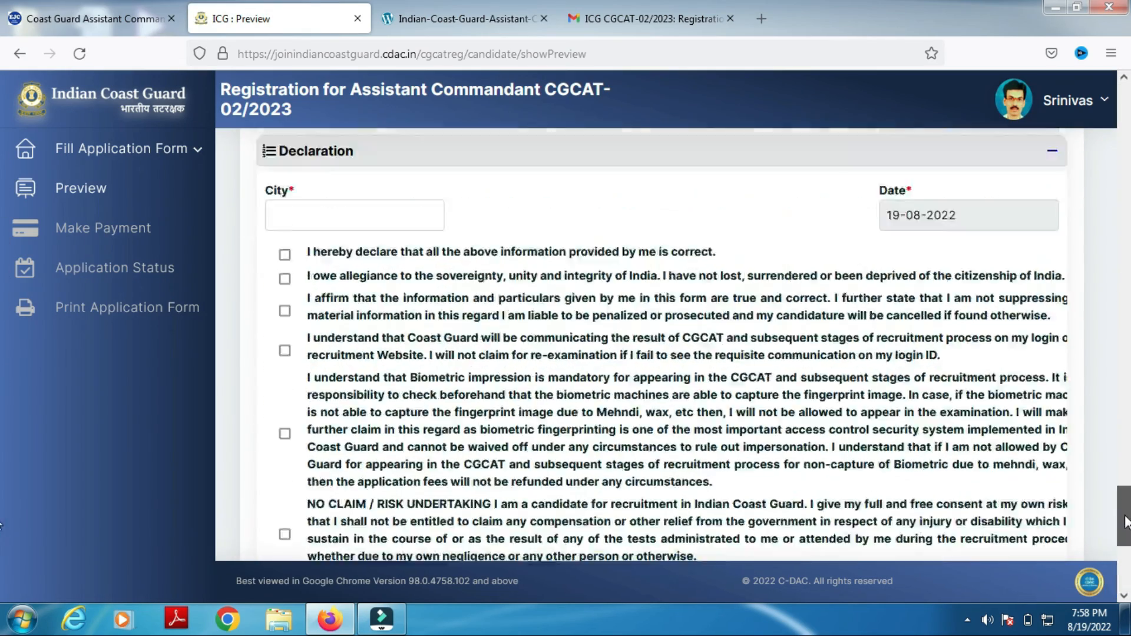
pyautogui.click(407, 301)
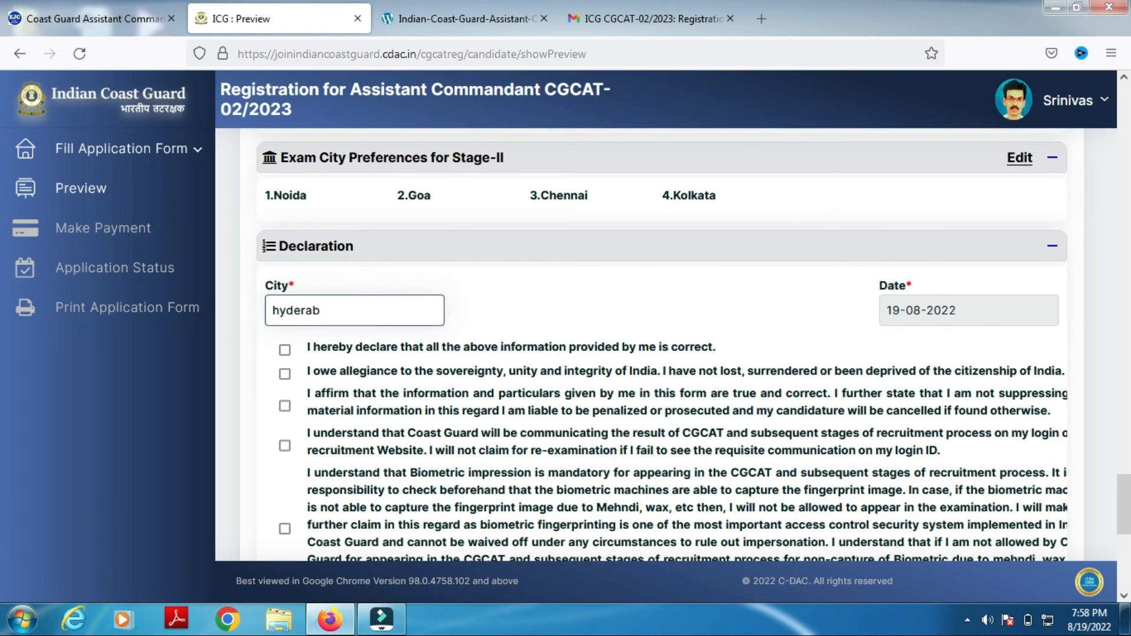
# Step: Accept the first five declarations, from the correctness of the information through the mandatory biometric impression
pyautogui.click(285, 349)
pyautogui.click(285, 374)
pyautogui.click(286, 406)
pyautogui.click(285, 446)
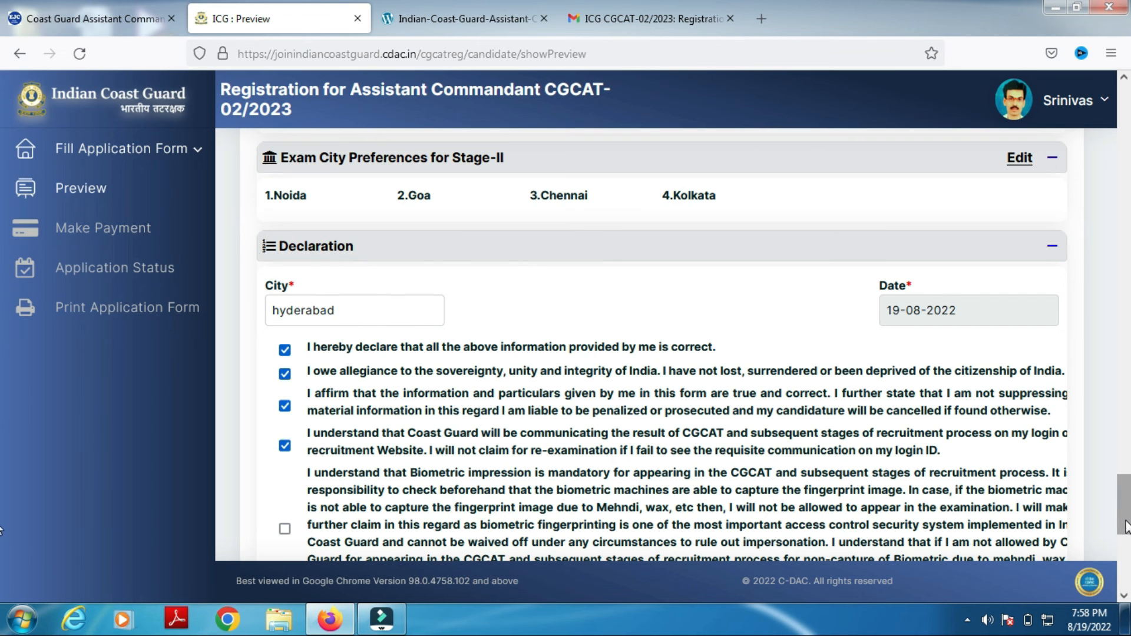
pyautogui.scroll(-3, 1, 557)
pyautogui.moveTo(1130, 552); pyautogui.dragTo(1128, 556)
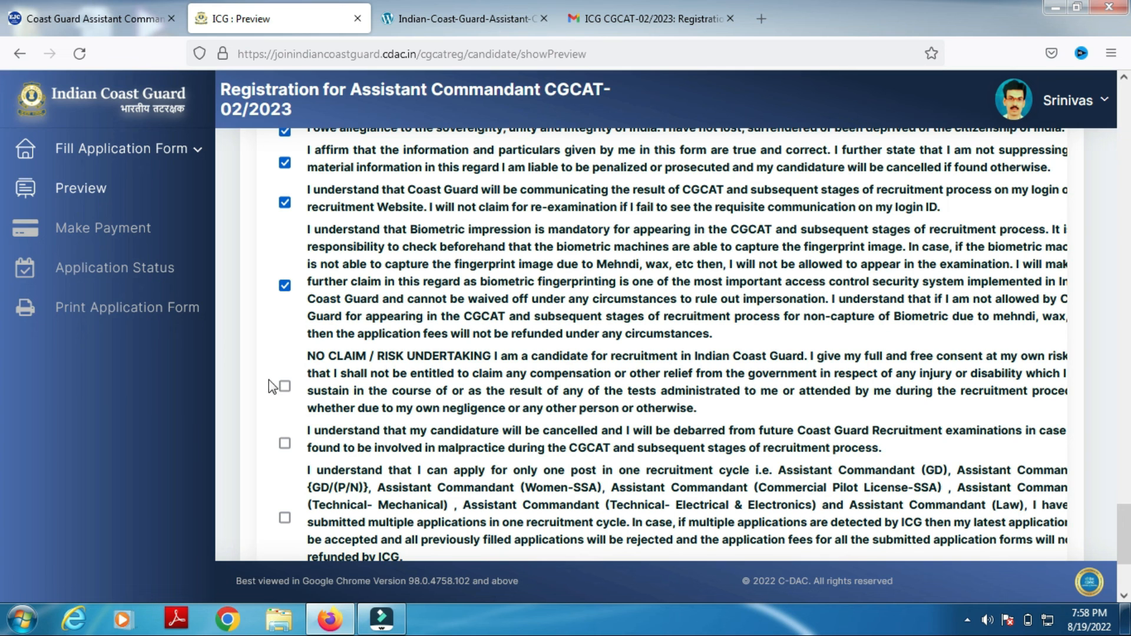
# Step: Accept the remaining four declarations, from the no claim / risk undertaking to the information use consent, and save the application preview
pyautogui.click(284, 388)
pyautogui.click(285, 443)
pyautogui.moveTo(295, 527); pyautogui.dragTo(273, 508)
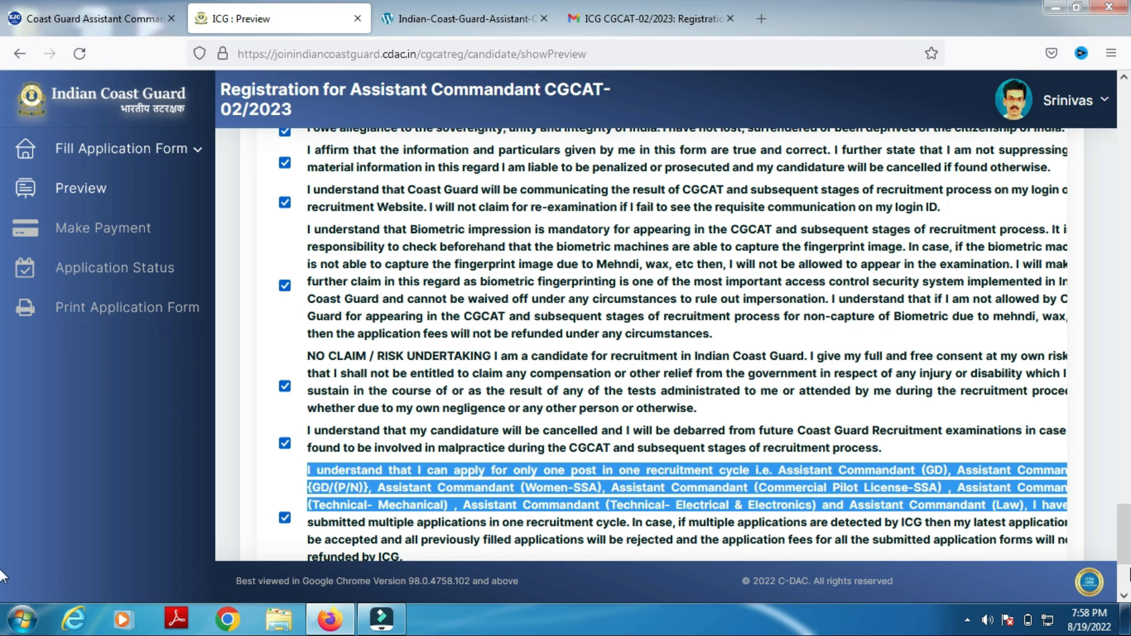
pyautogui.scroll(-3, 1124, 536)
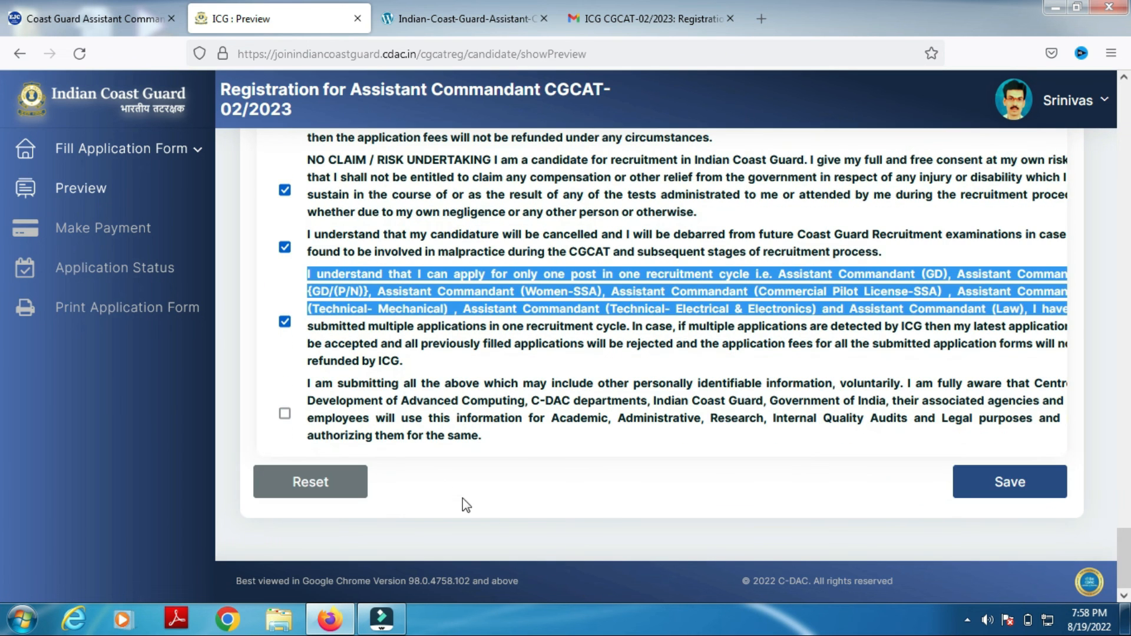
pyautogui.click(285, 414)
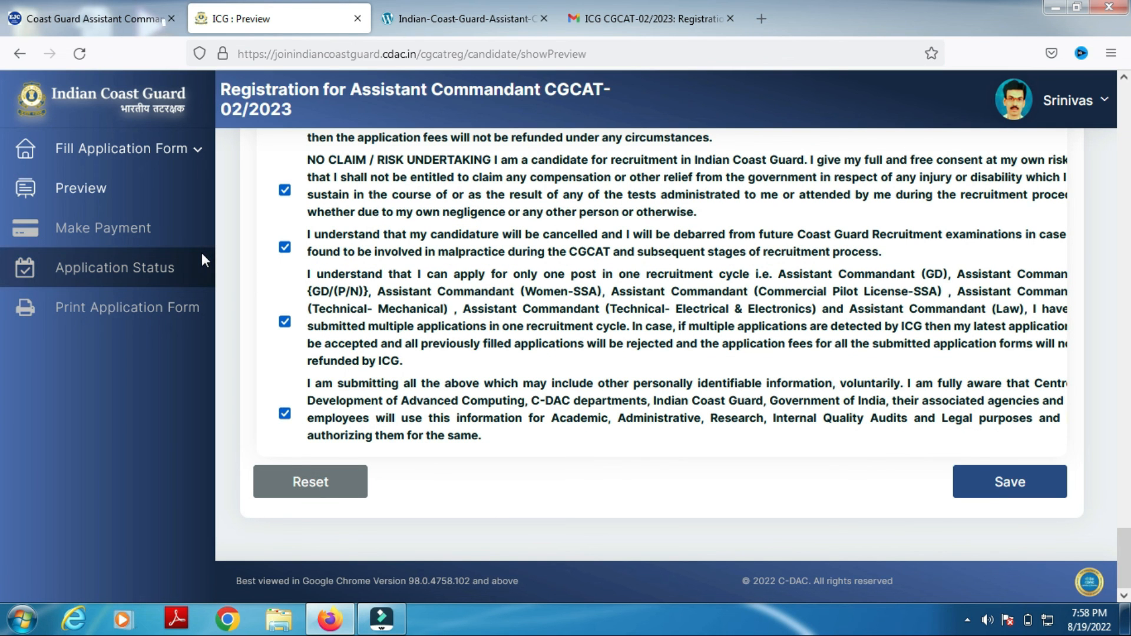
pyautogui.click(994, 480)
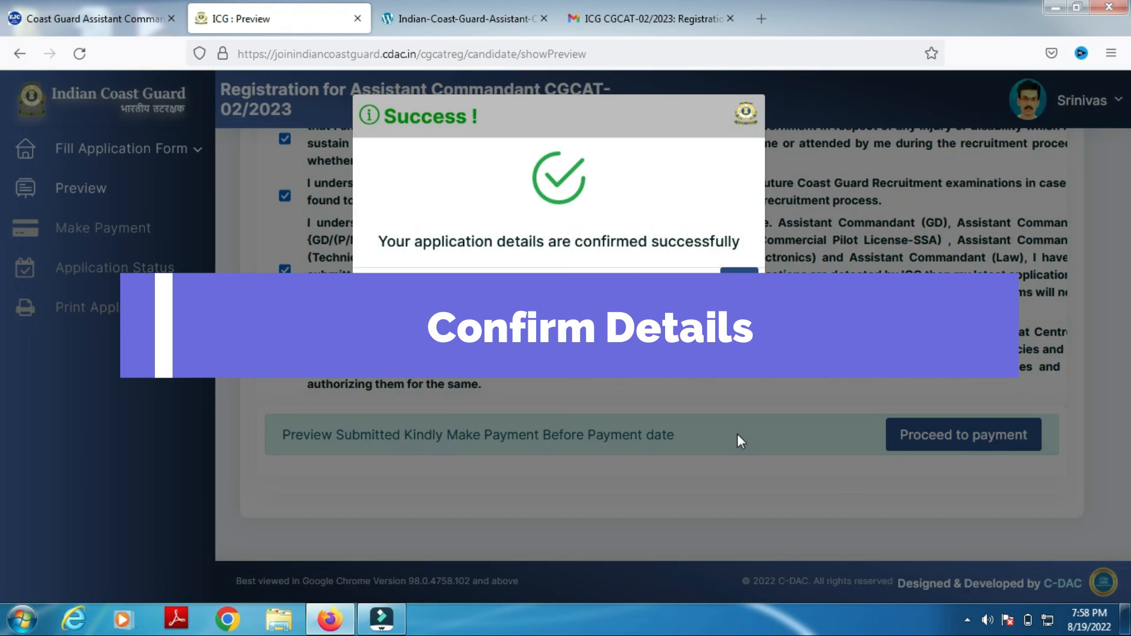
pyautogui.click(739, 284)
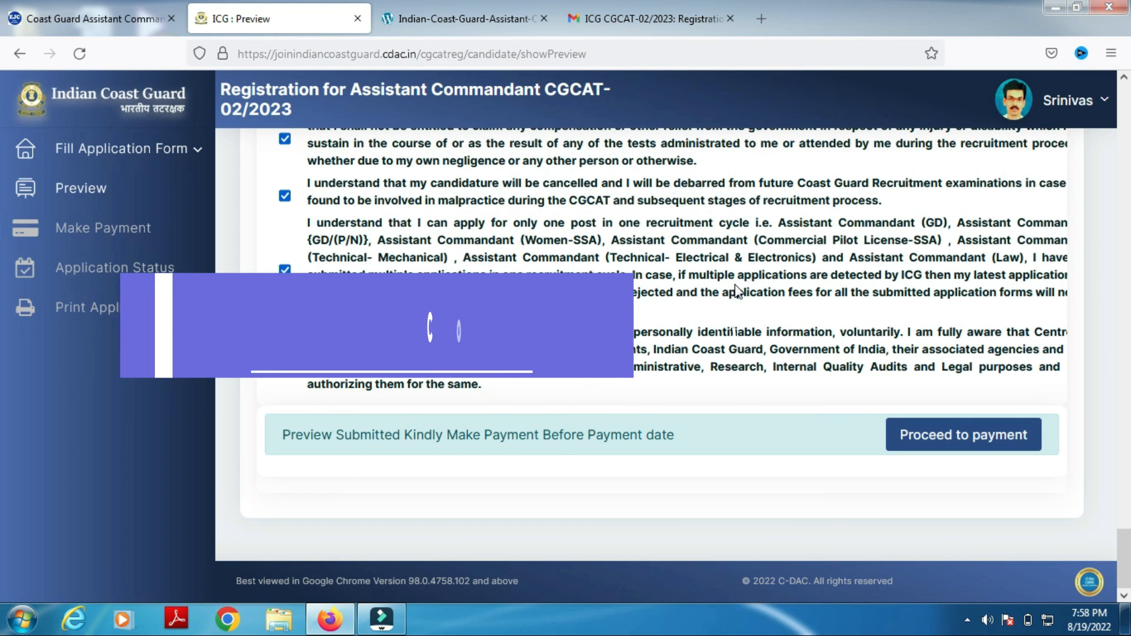
# Step: Proceed to the application fee payment through BillDesk and open the card payment form
pyautogui.click(961, 434)
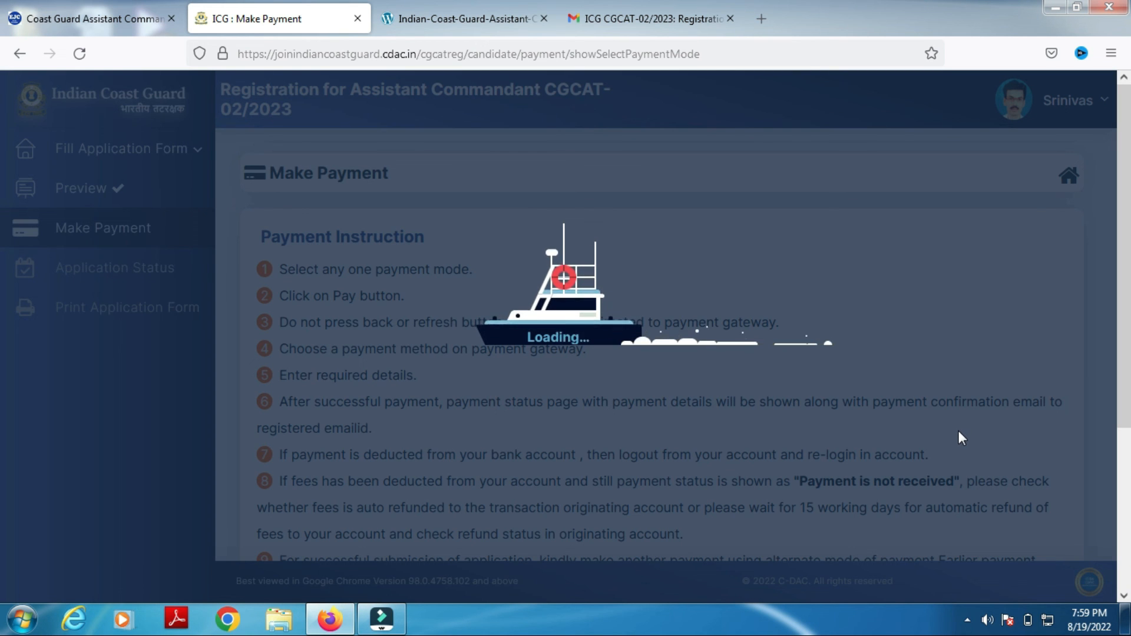
pyautogui.scroll(-4, 665, 353)
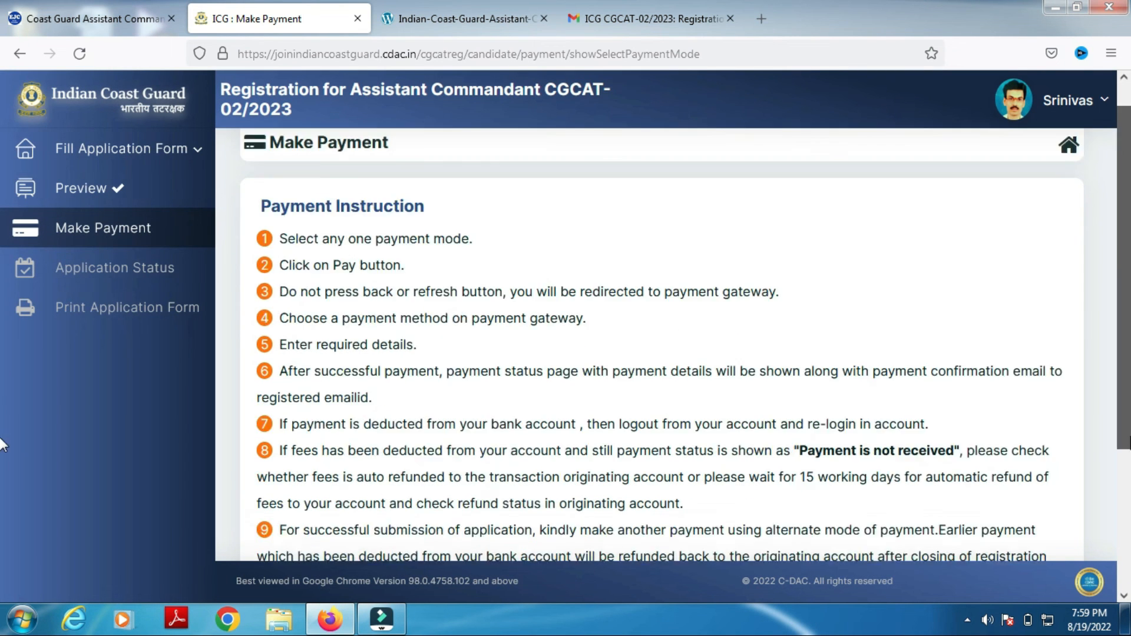
pyautogui.click(644, 447)
pyautogui.click(813, 533)
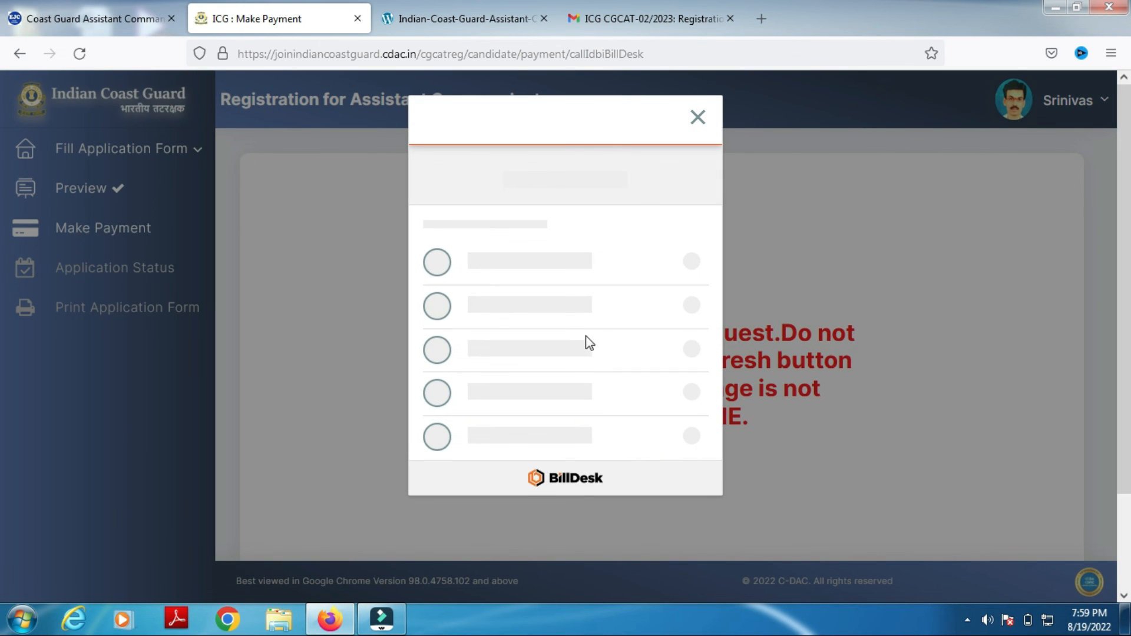
pyautogui.click(520, 264)
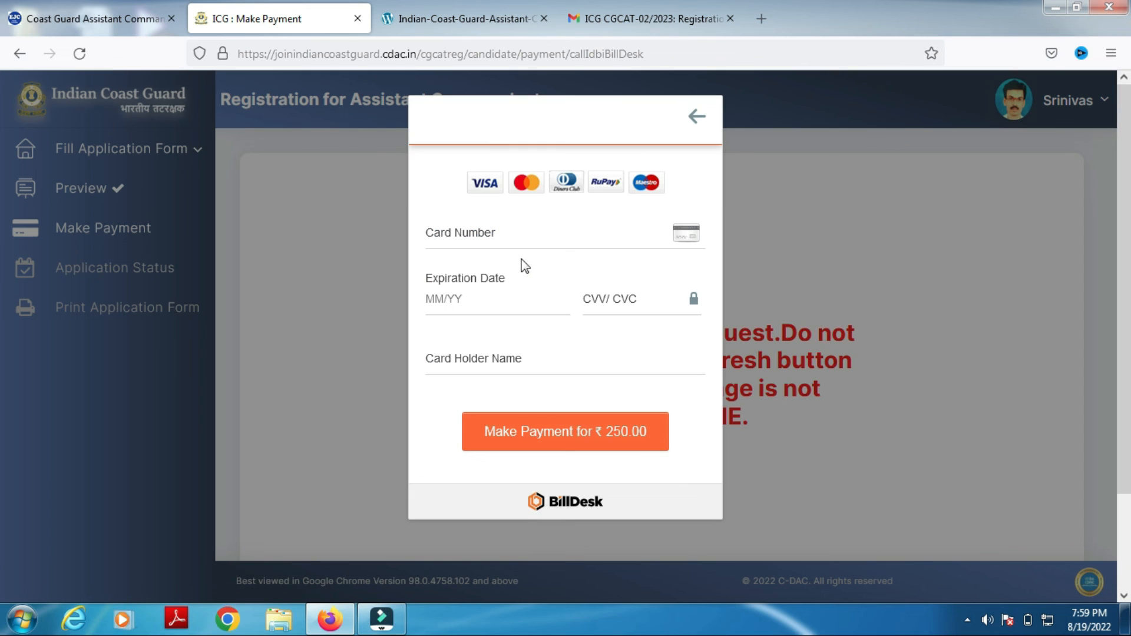